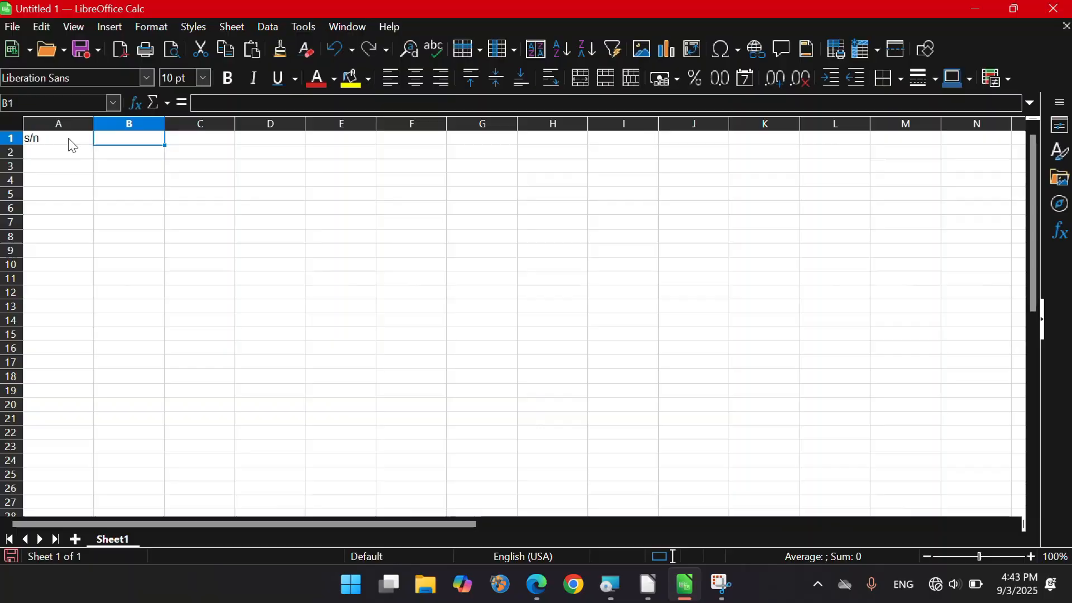
Enter the headers "Description of items", "Quantity", "Unit price" and "Total price" in cells B1 to E1
type("Description of items")
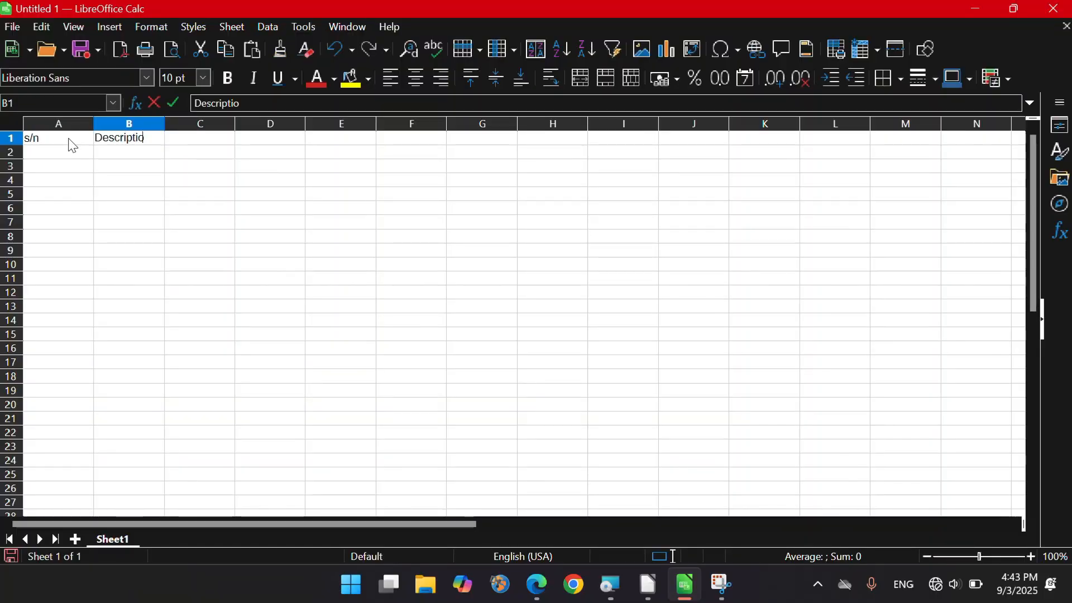
key("Tab")
type("Quantity")
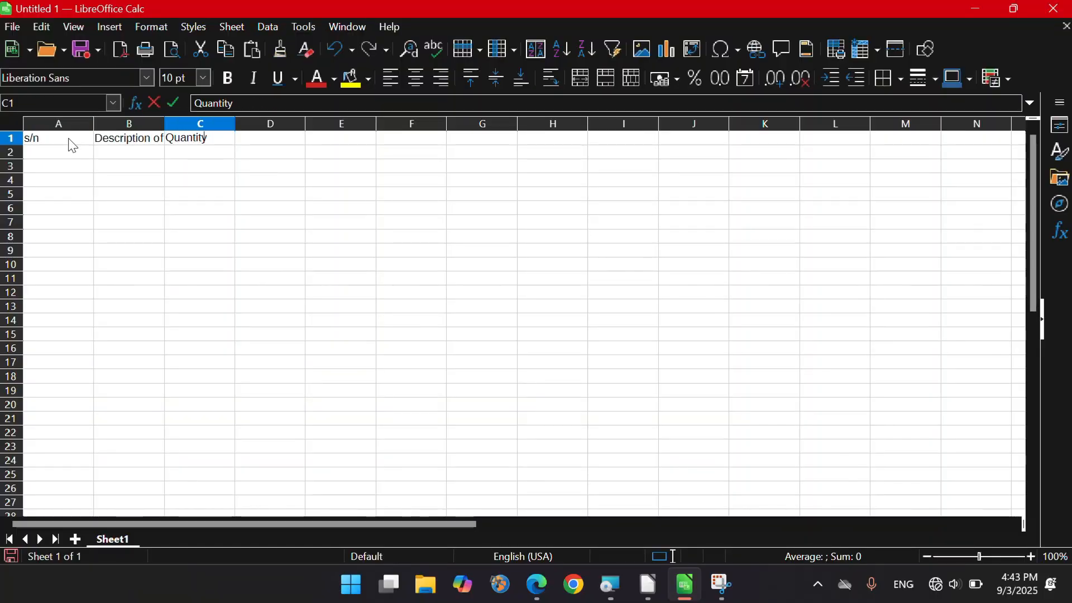
key("Tab")
type("Unit price")
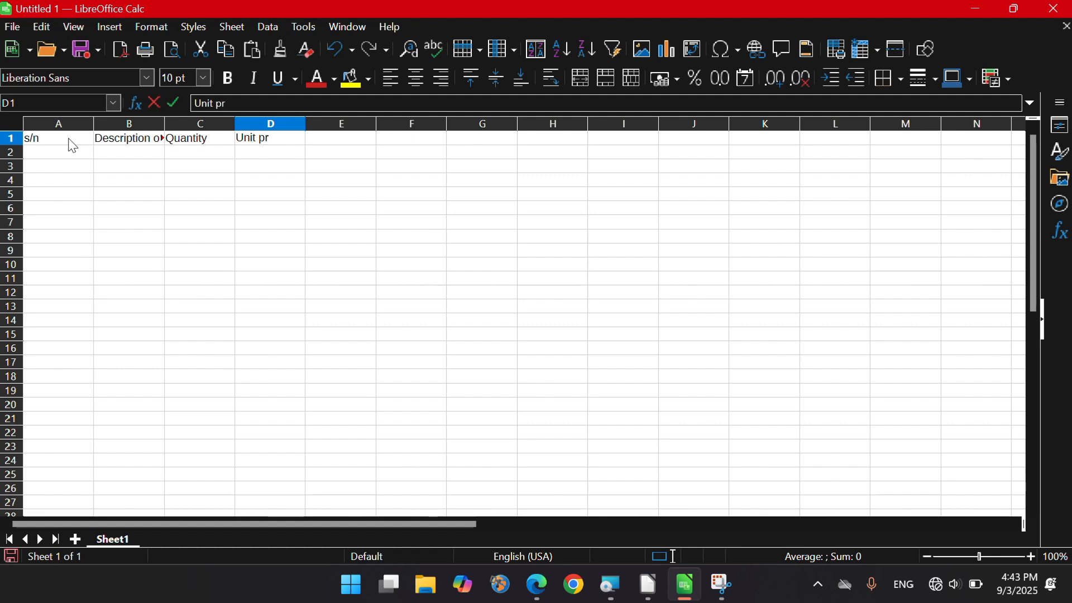
key("Tab")
type("Total price")
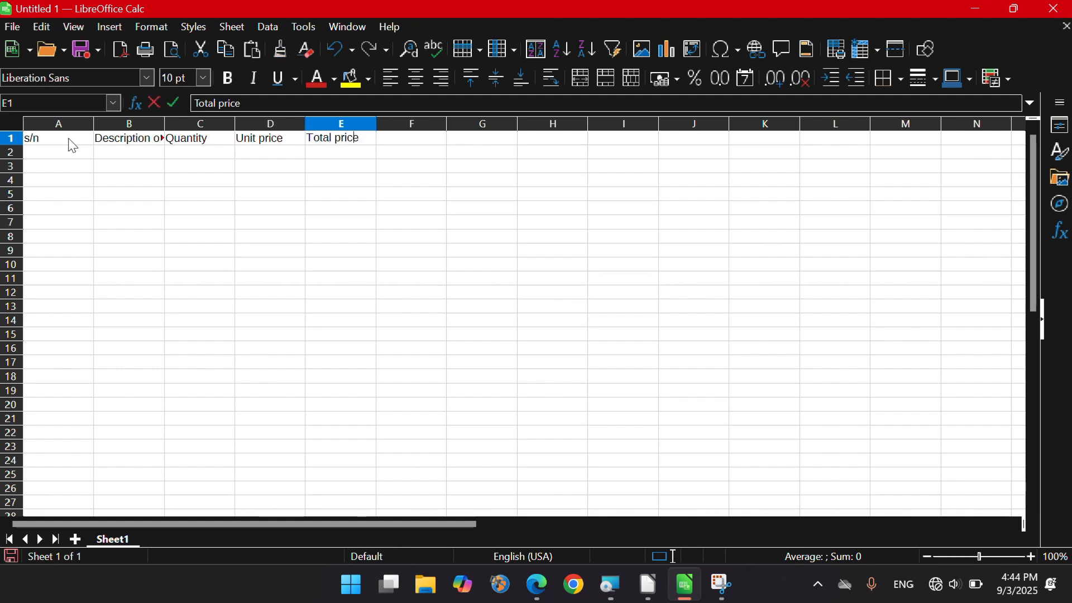
Enter the headers "Descount", "Net price" and "Vat" in cells F1 to H1
key("Tab")
type("Descount")
key("Tab")
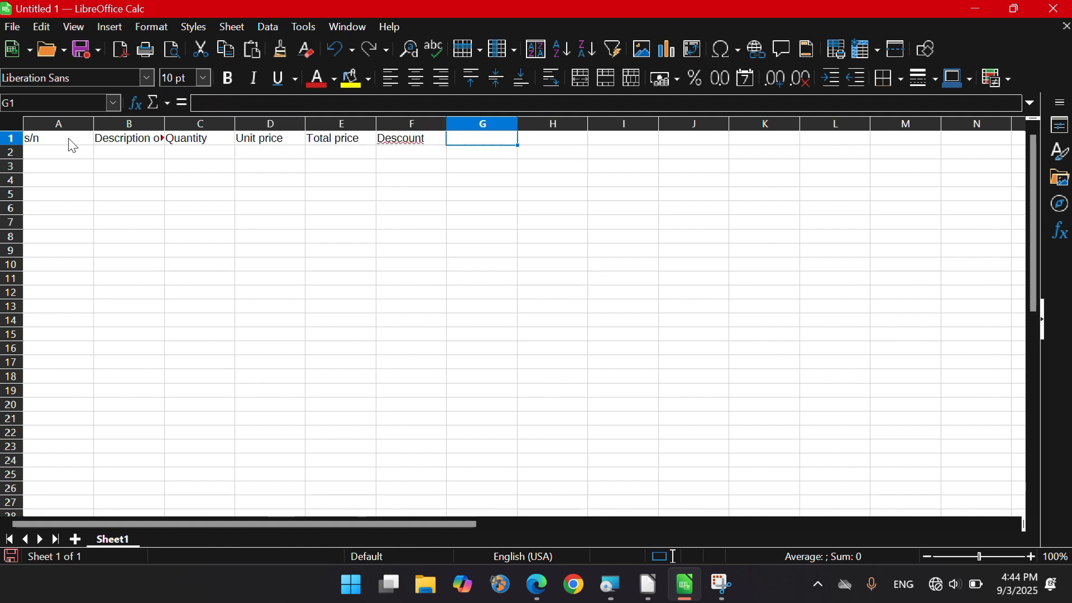
type("Net price")
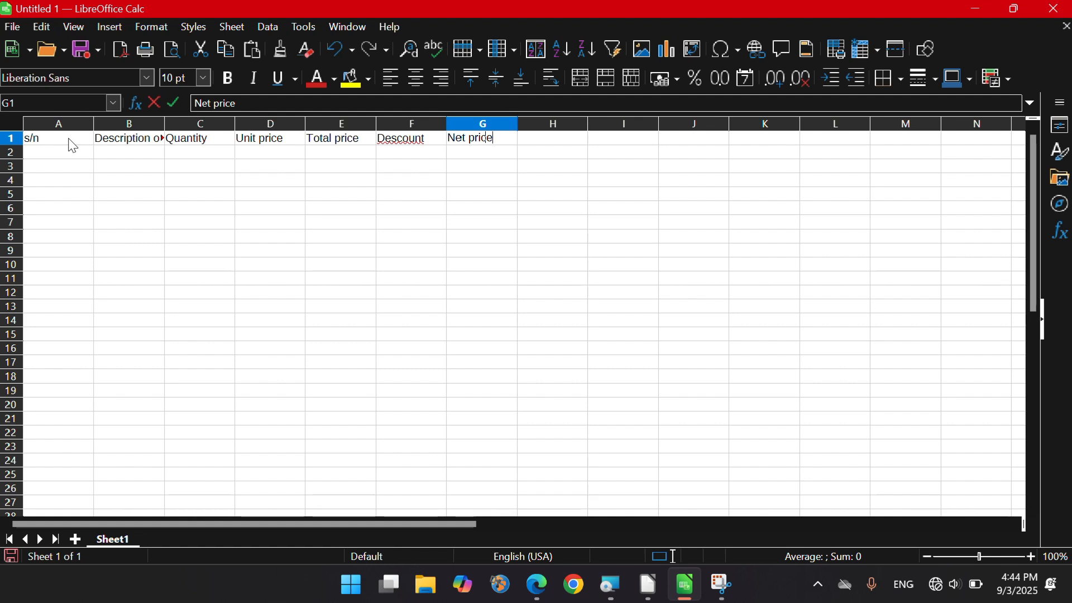
key("Tab")
type("Vat")
left_click(48, 155)
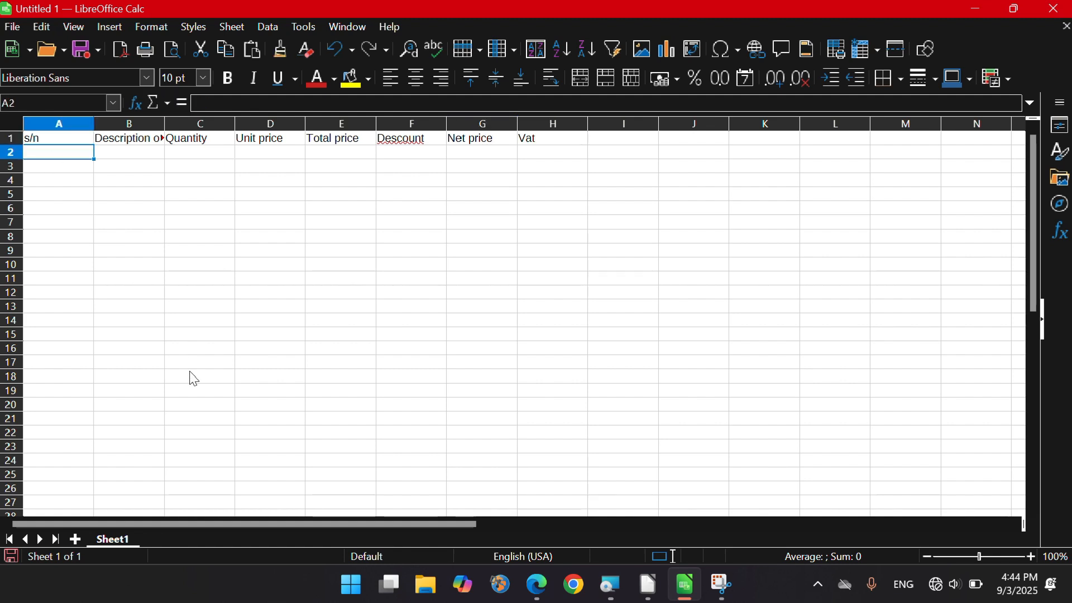
Wrap the text of the "Description of items" header in B1 and make row 1 tall enough for two lines
left_click(155, 144)
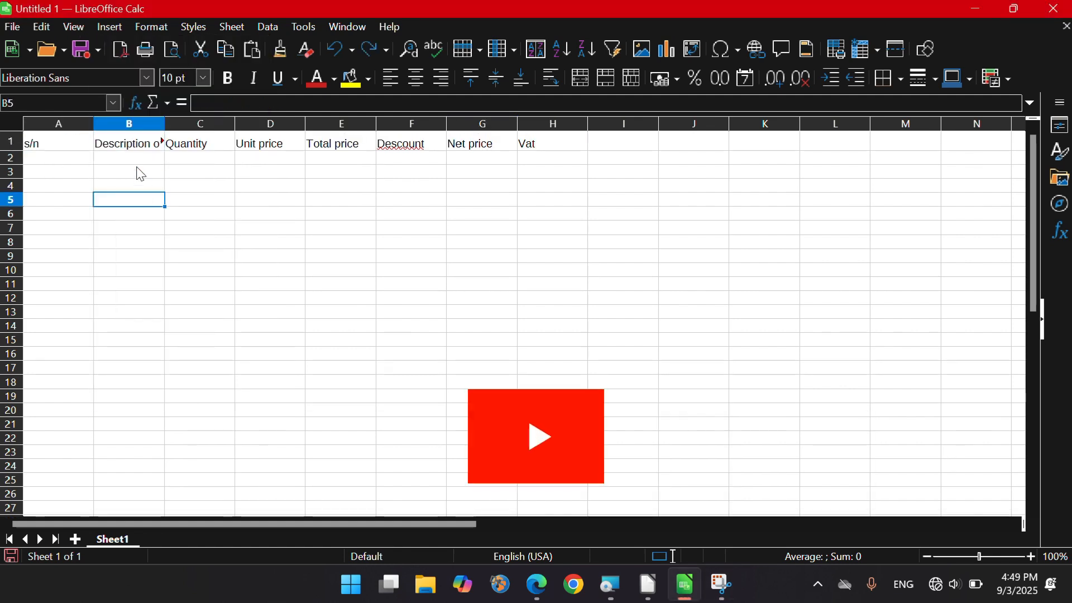
left_click(159, 144)
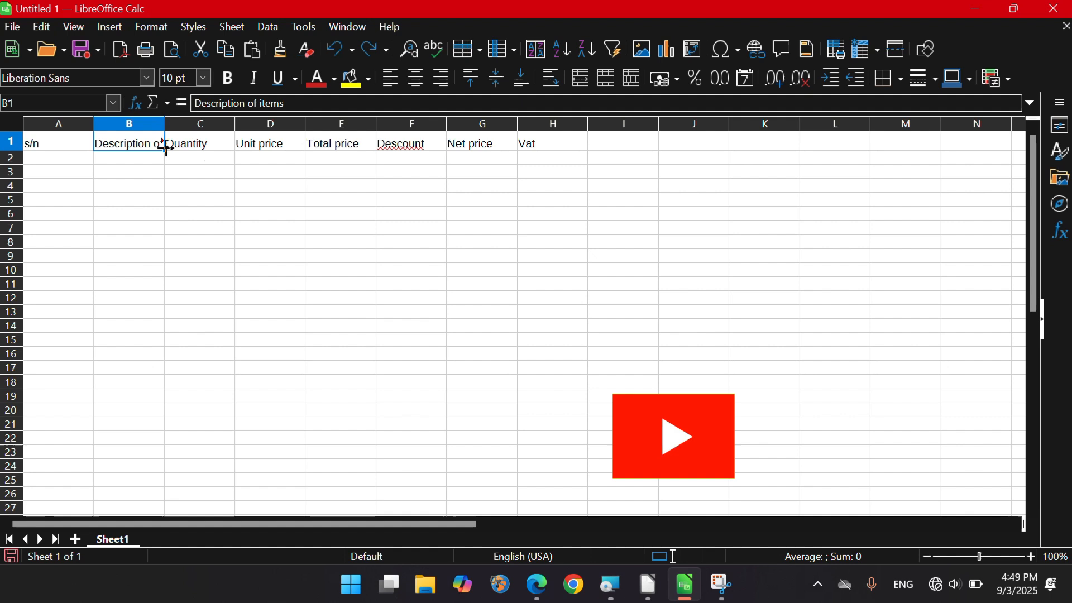
left_click(555, 79)
left_click_drag(19, 152, 20, 163)
Number the s/n column from 1 to 8 in cells A2 to A9
left_click(70, 175)
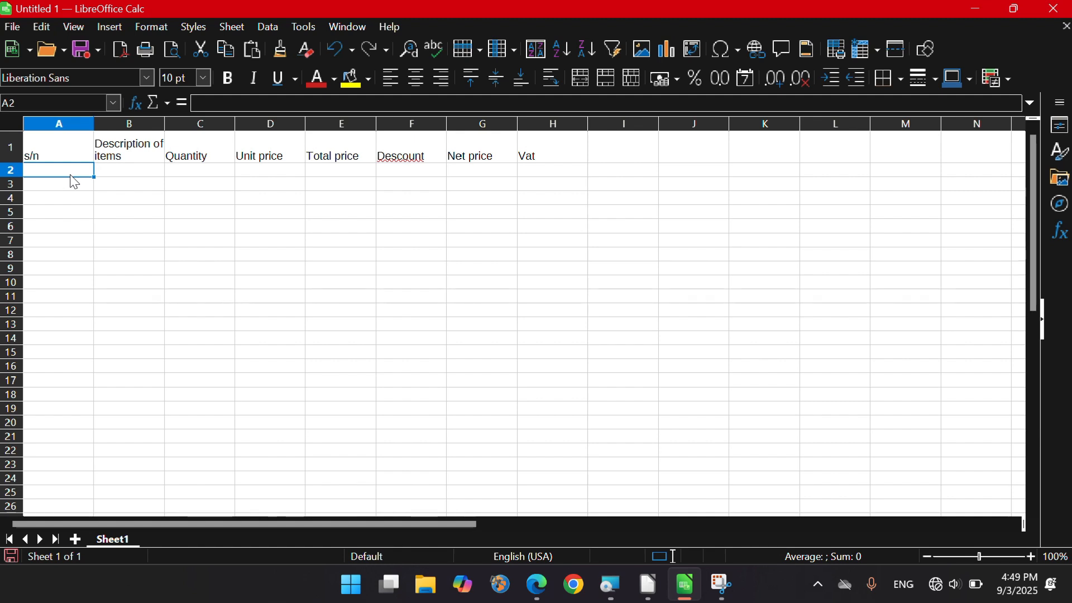
type("1")
key("Return")
type("2")
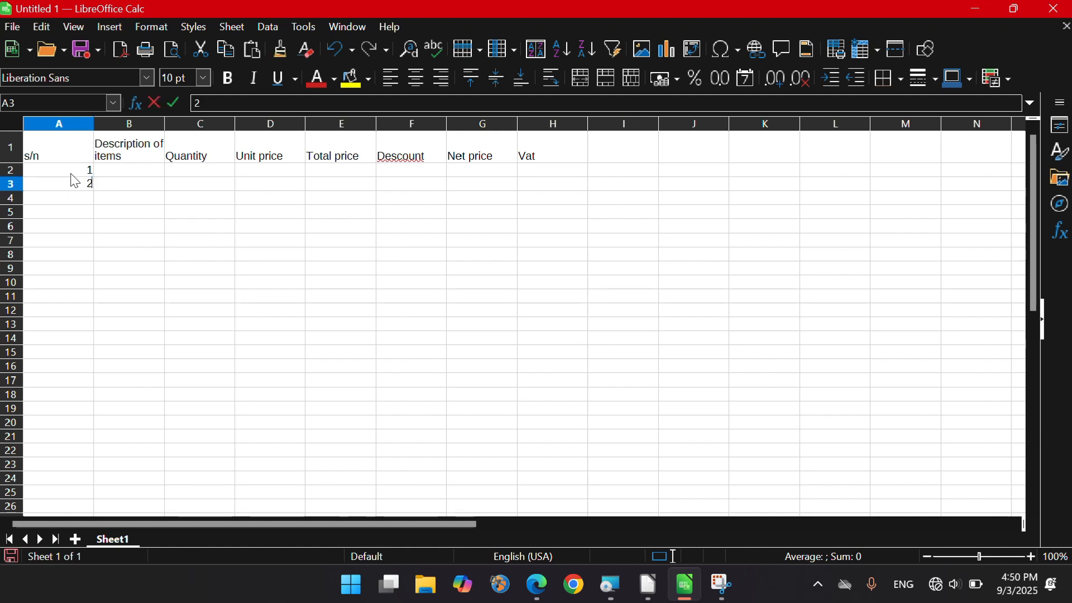
key("Return")
type("3")
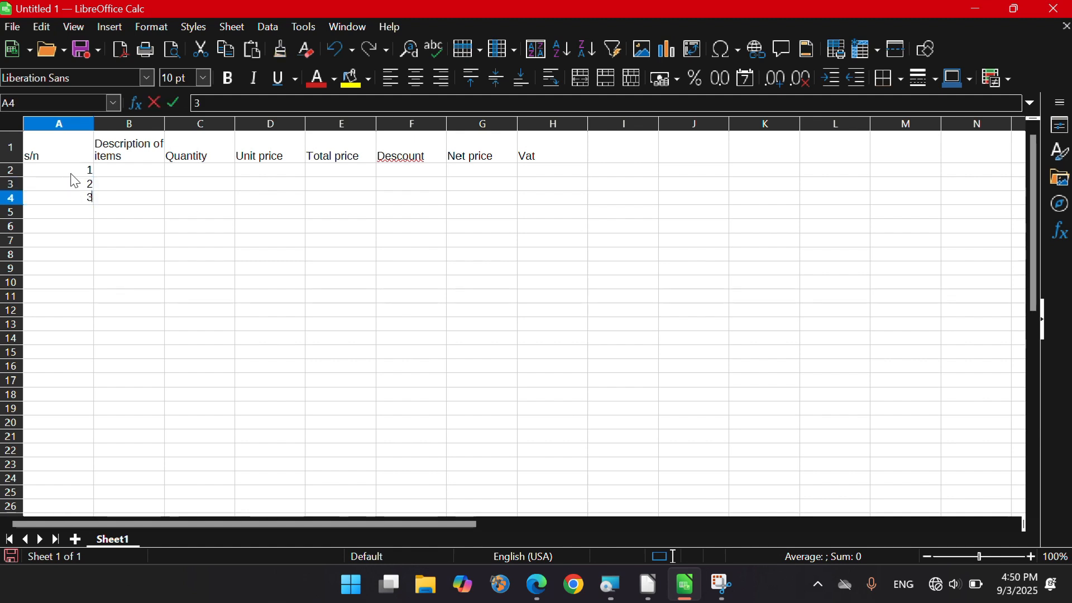
key("Return")
type("4")
key("Return")
type("5")
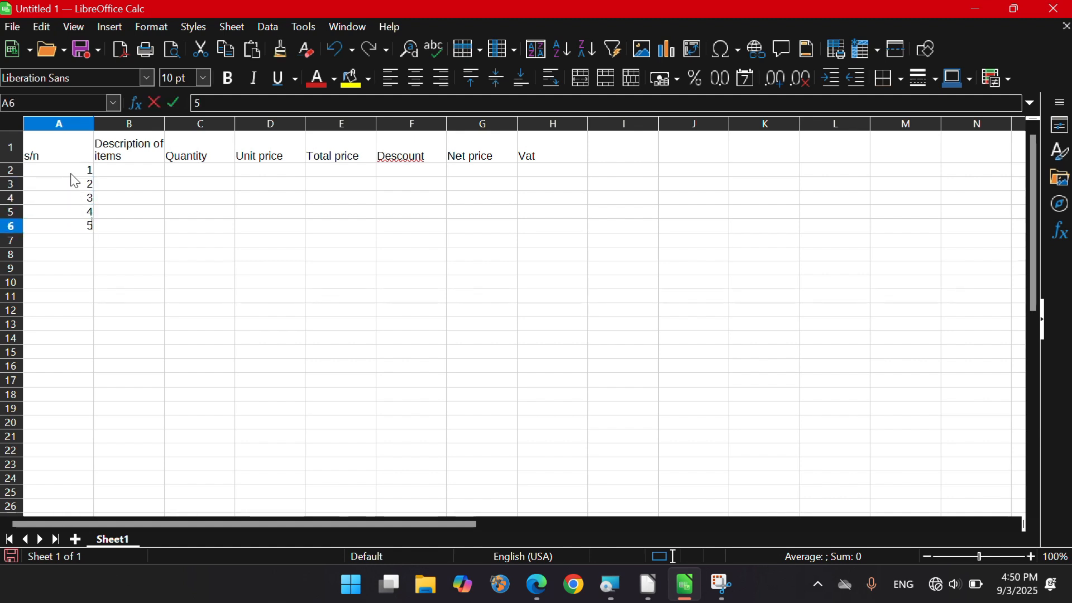
key("Return")
type("6")
key("Return")
type("7")
key("Return")
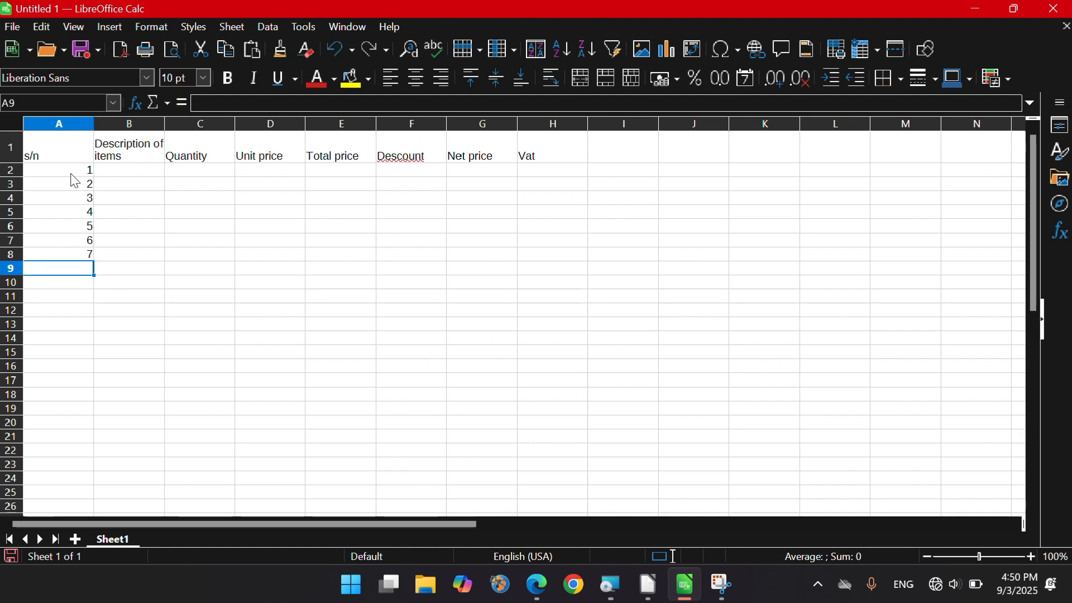
type("8")
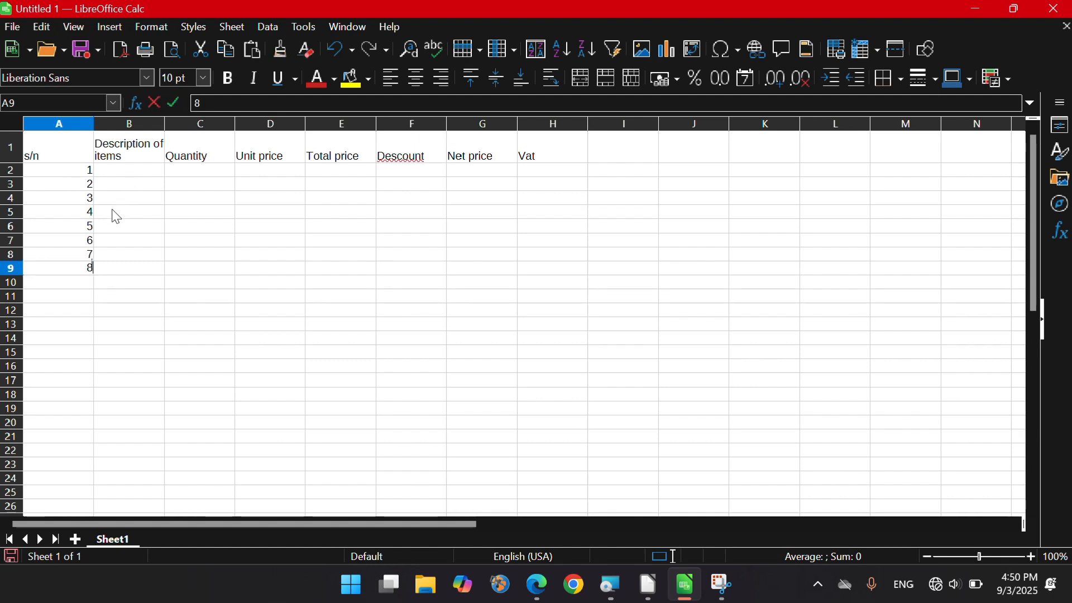
Enter "Core i5 pc" as the first item description in B2
left_click(133, 175)
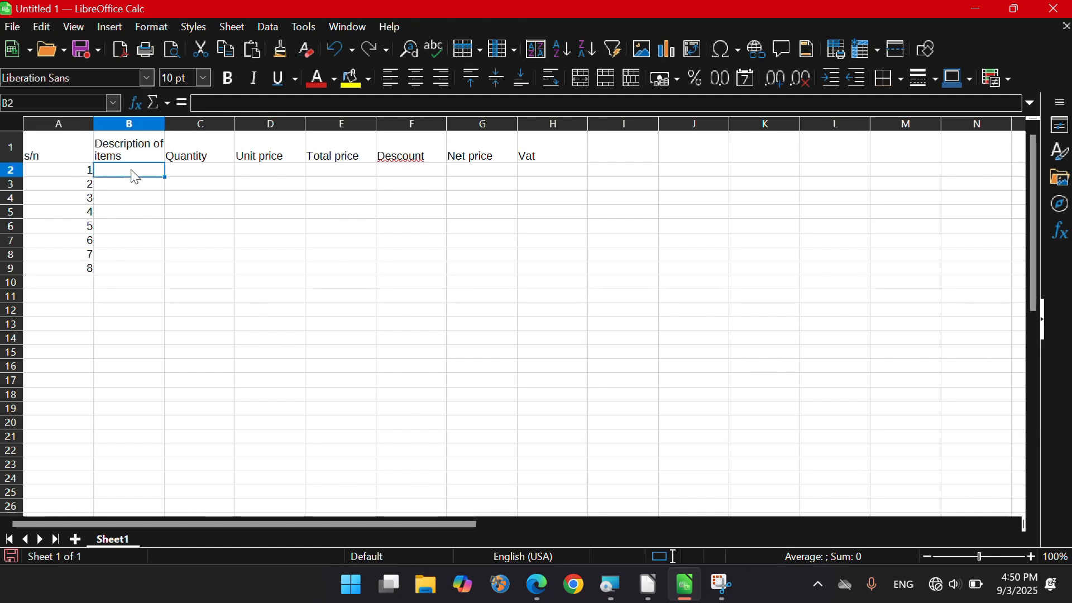
type("C")
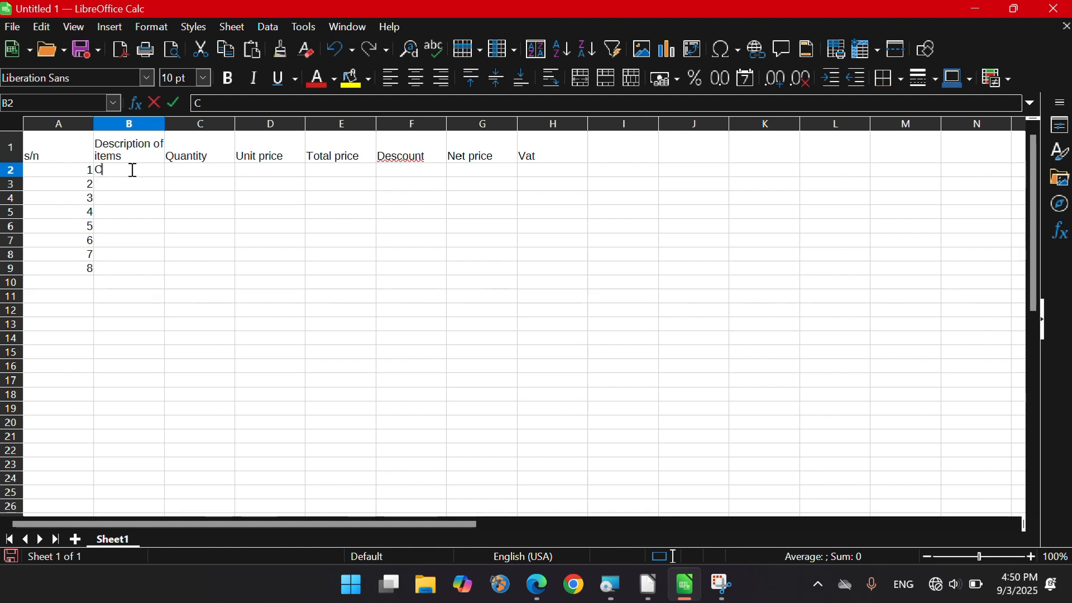
type("ore i5 pc")
key("Return")
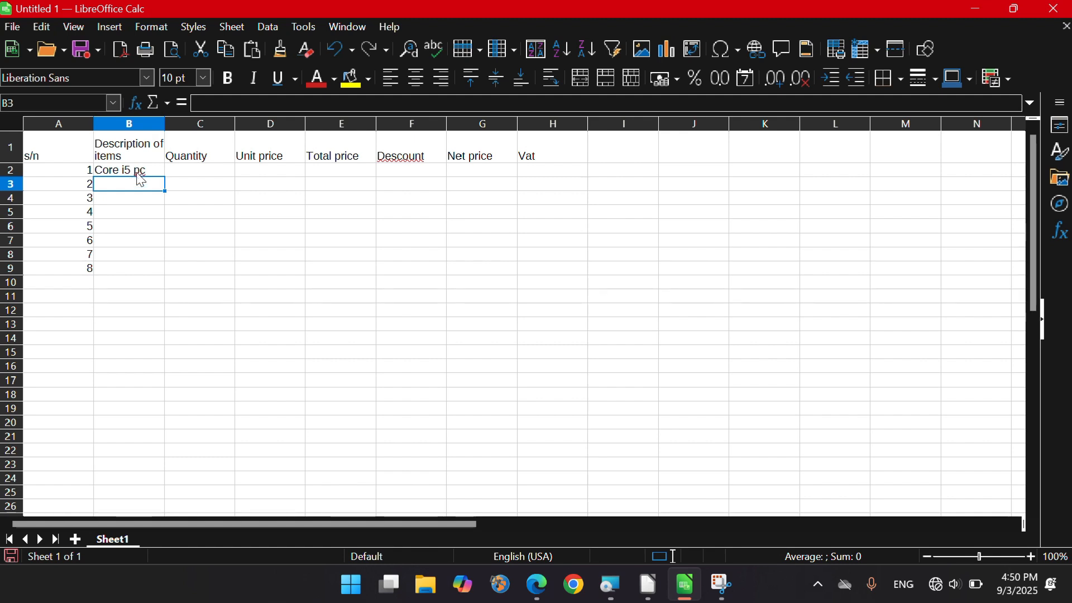
Change the capitalization of the item in B2 so that it reads "Core i5 PC"
left_click(141, 173)
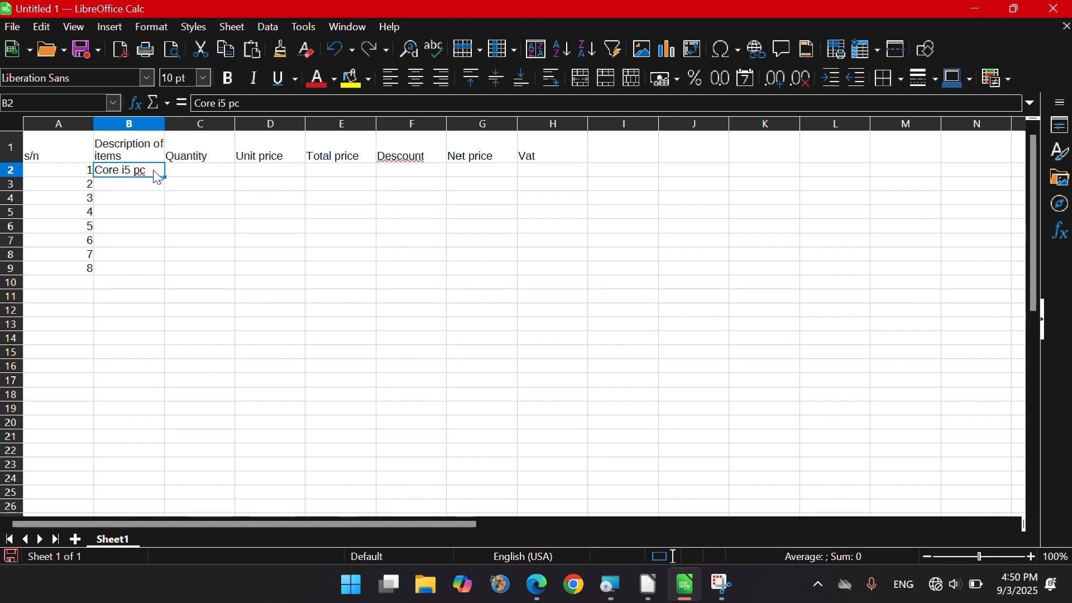
double_click(154, 171)
key("BackSpace")
key("BackSpace")
key("BackSpace")
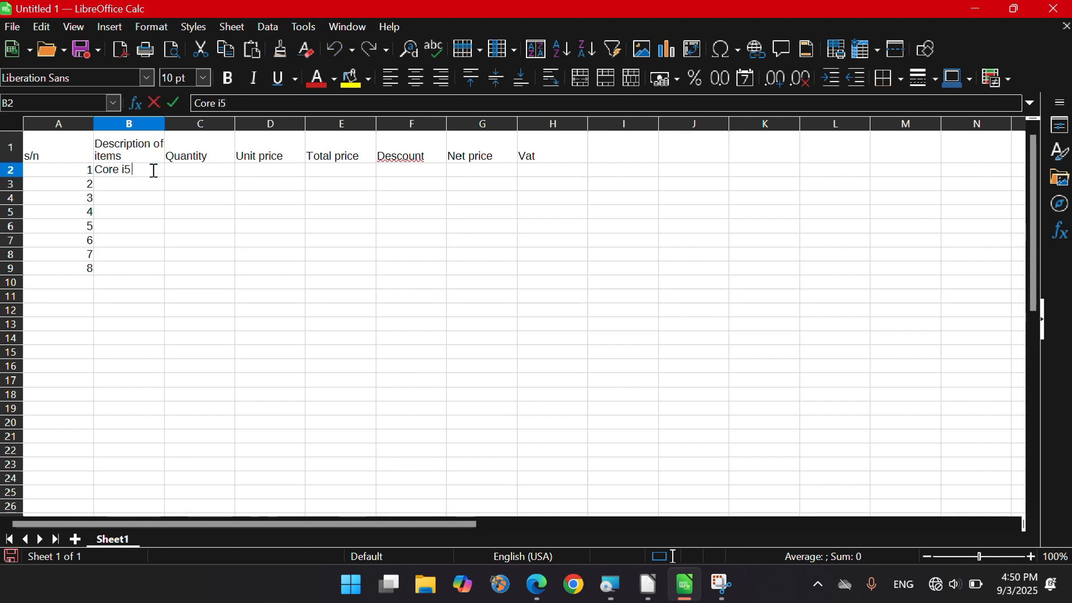
type("PC")
key("Return")
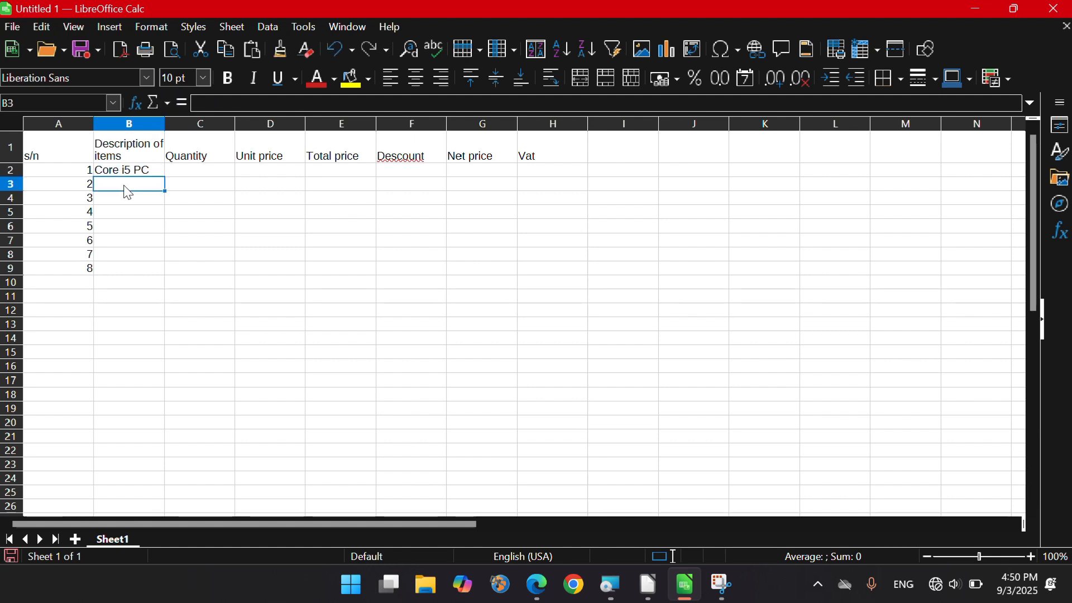
Enter the items "Stapier", "Fax machine", "Office Table" and "Chair" in cells B3 to B6
type("Sta")
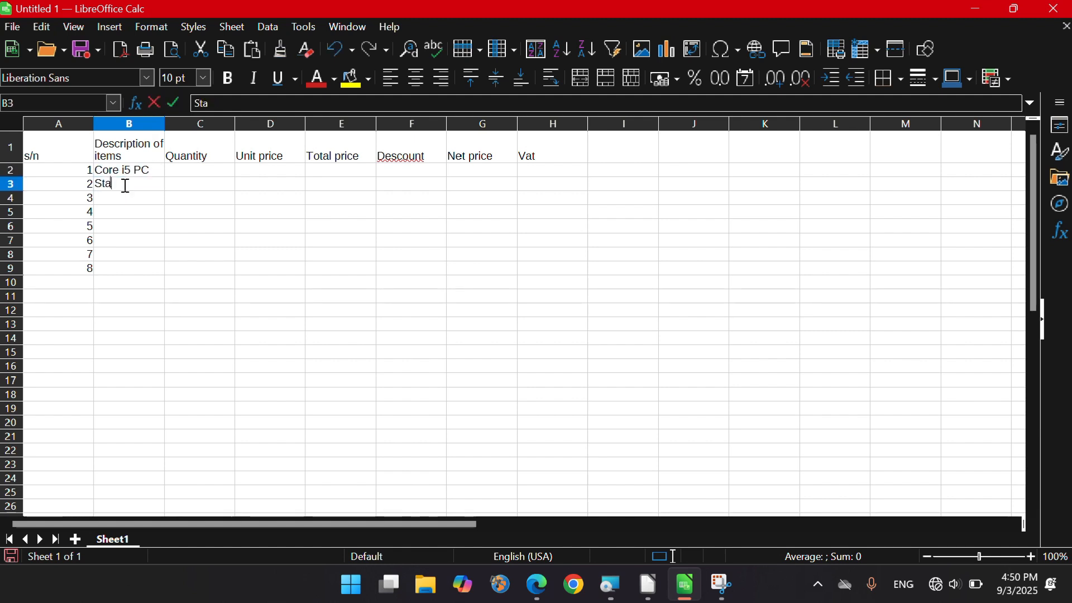
type("pier")
key("Return")
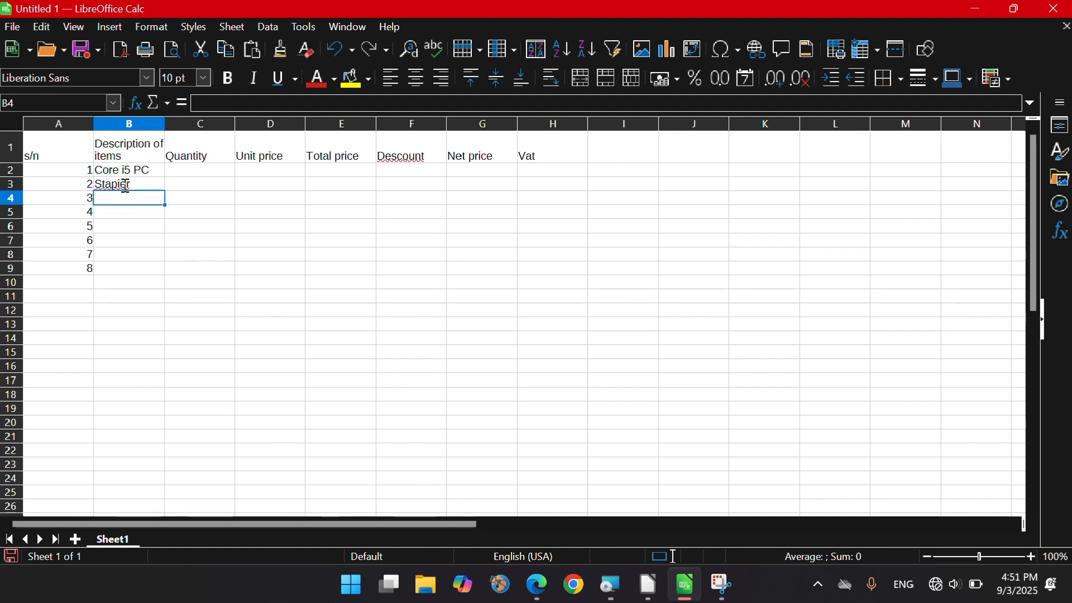
type("Fax")
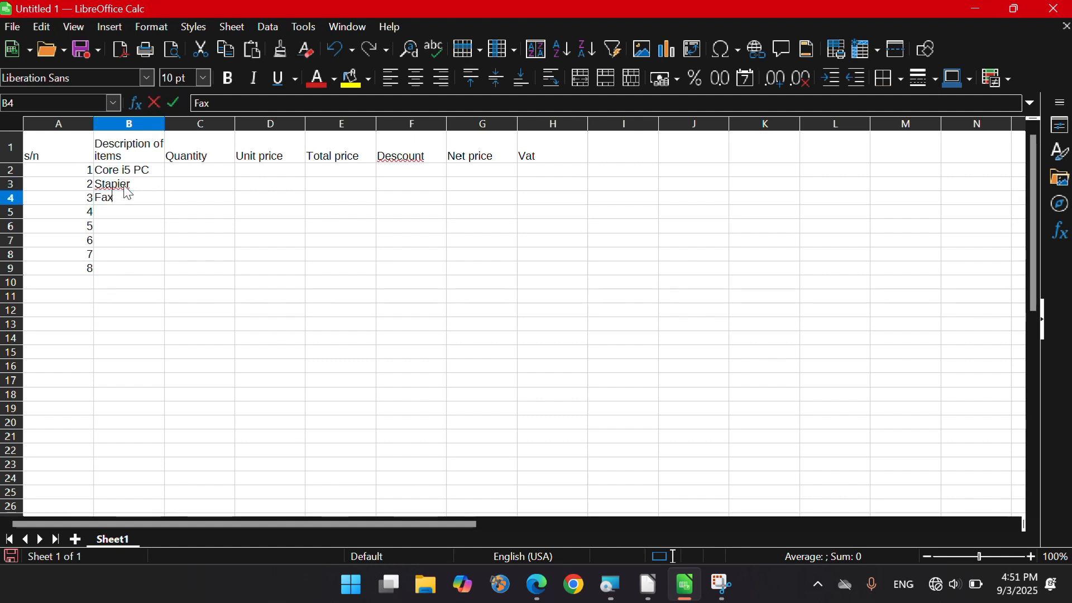
type(" machine")
key("Return")
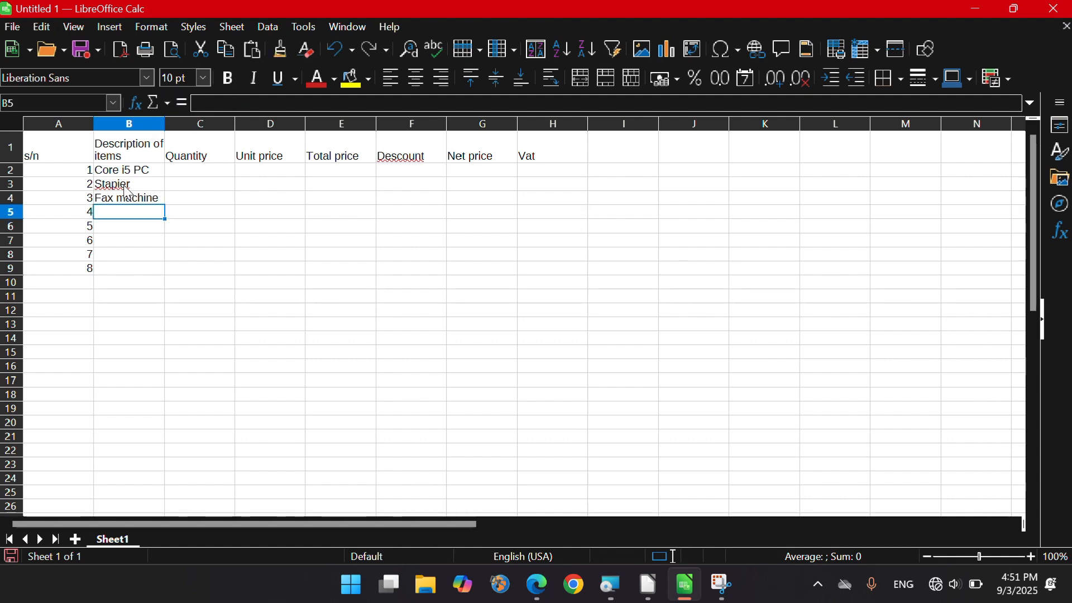
type("O")
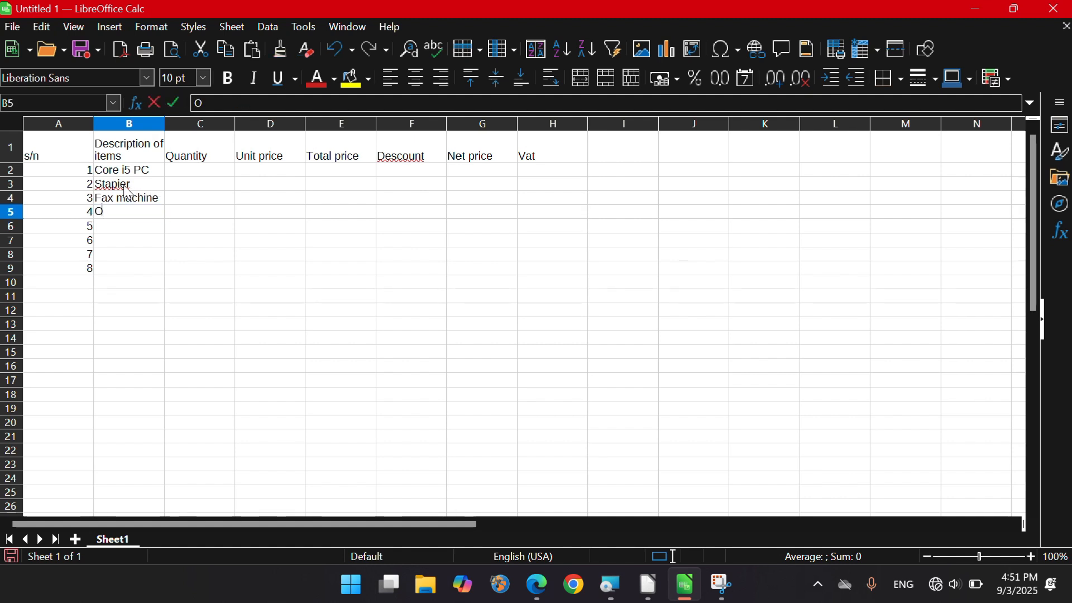
type("ffice Table")
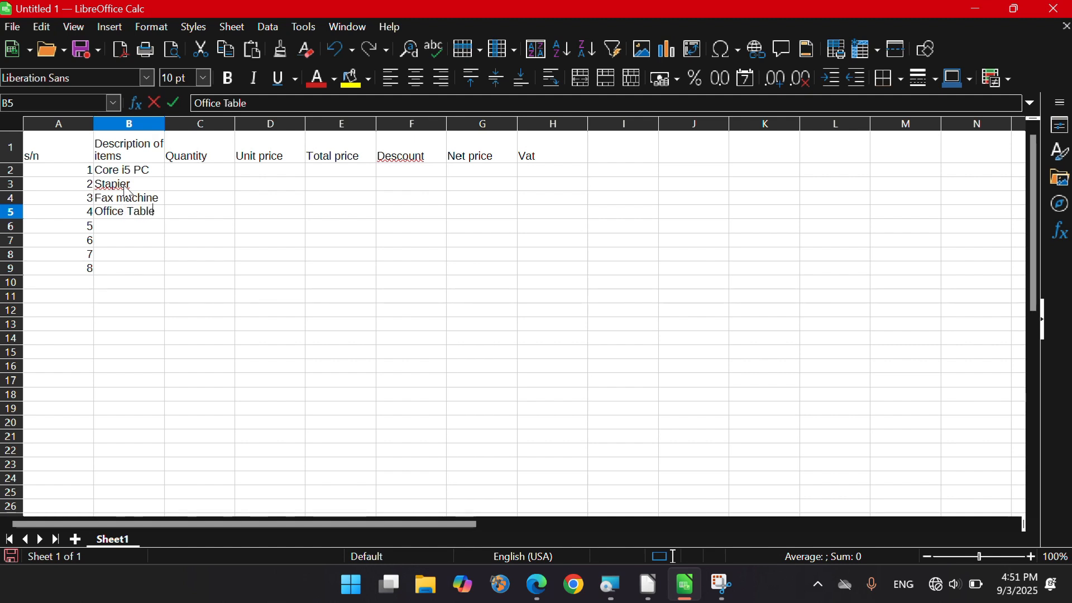
key("Return")
type("Chair")
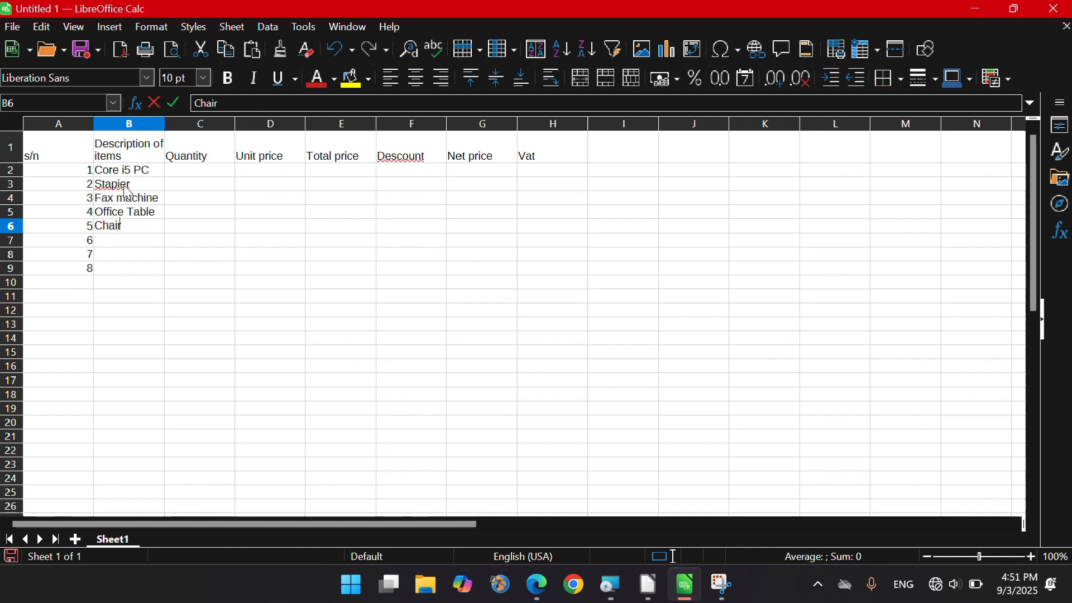
key("Return")
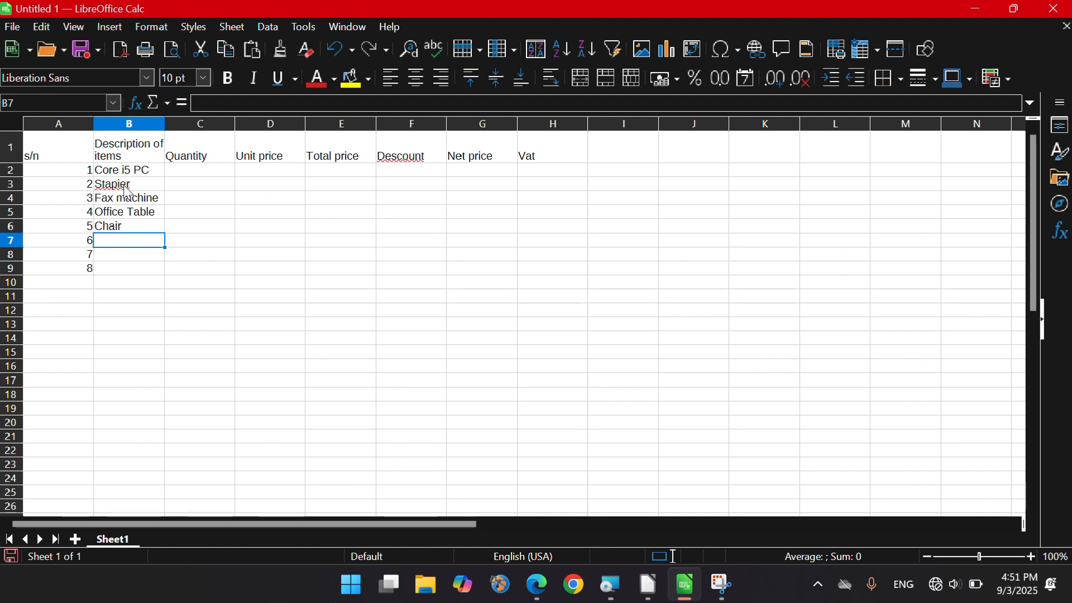
Enter the items "Scanner", "Car" and "Copier" in cells B7 to B9
type("S")
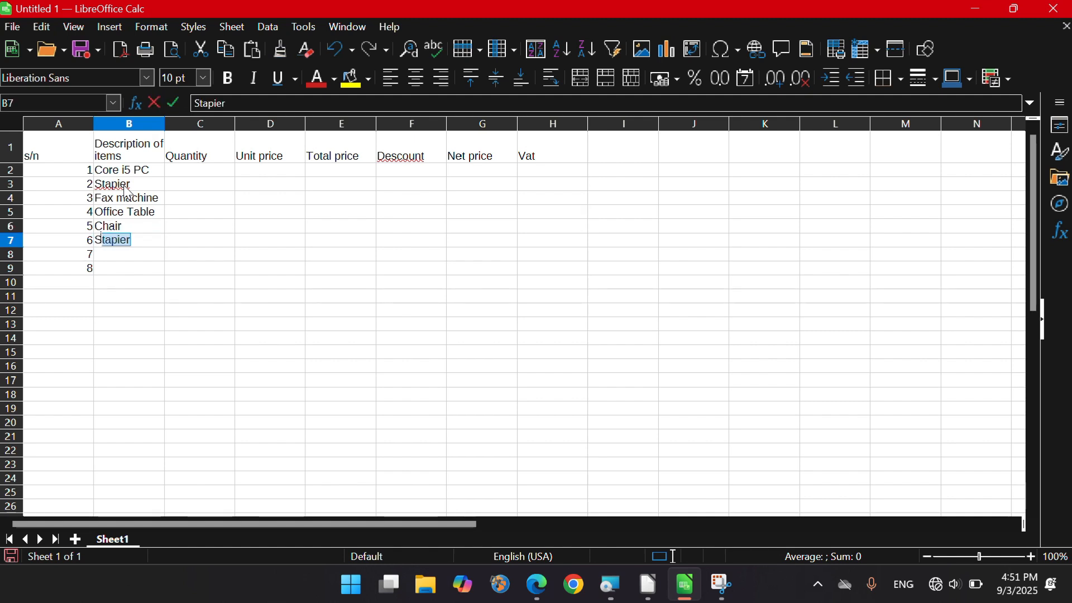
type("canner")
key("Return")
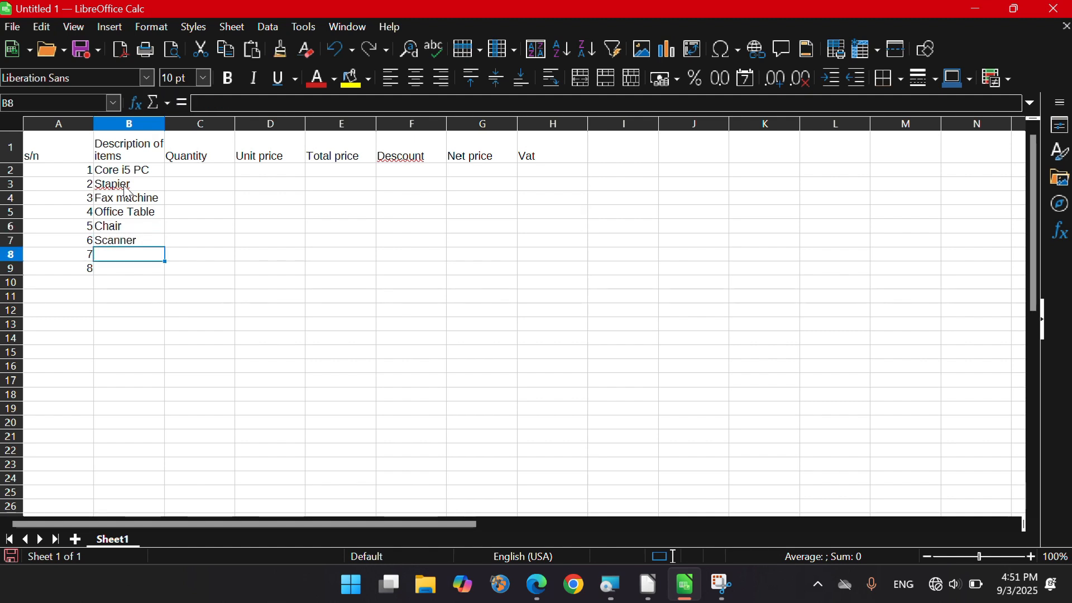
type("Car")
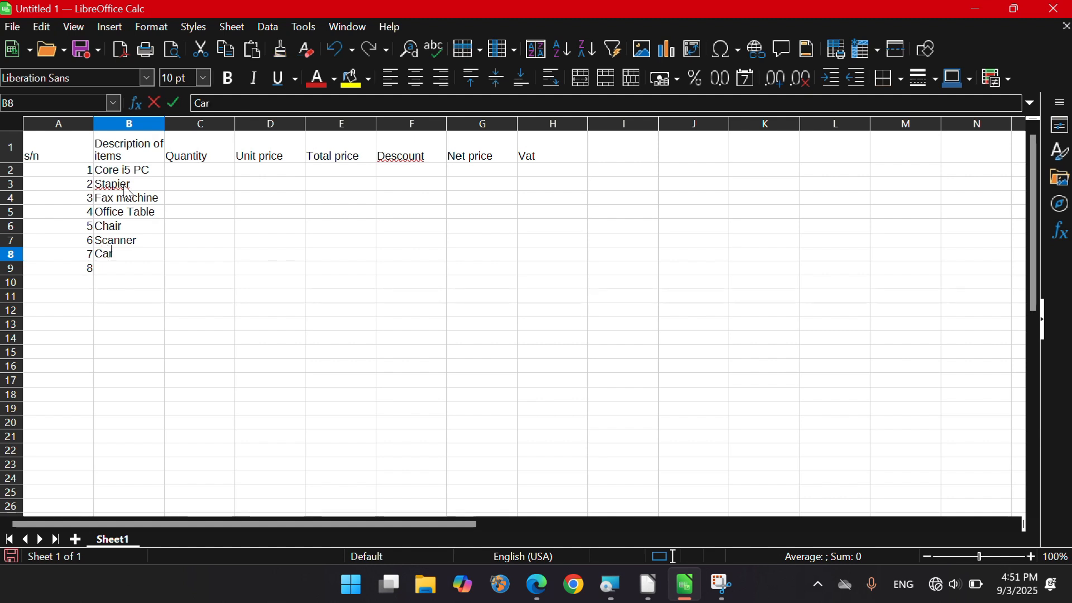
key("Return")
type("Cop")
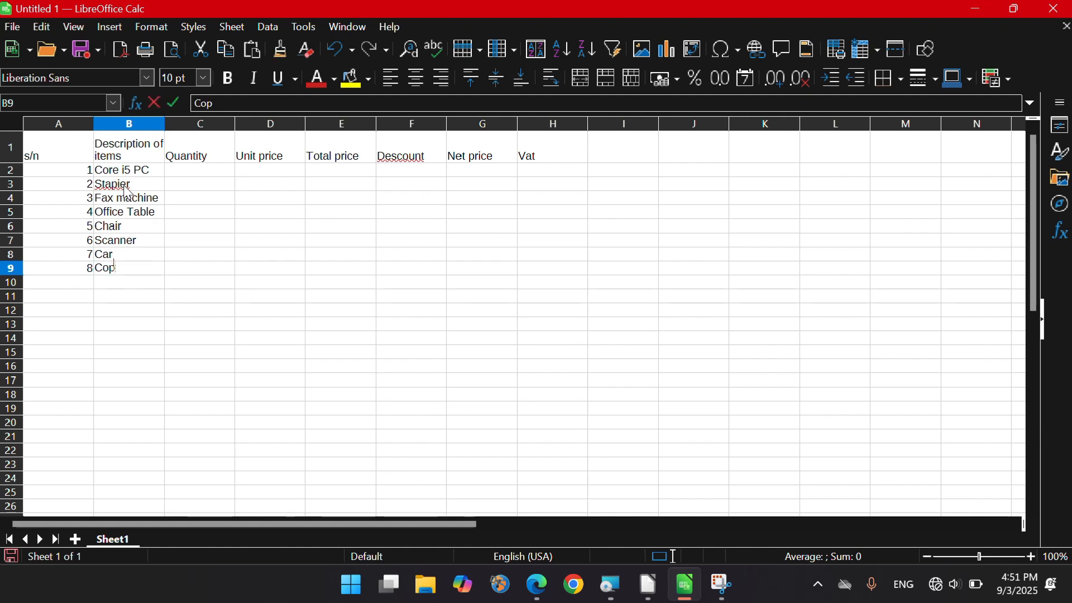
type("ier")
Enter the quantities 5, 4, 4, 4 and 3 in cells C2 to C6
left_click(201, 169)
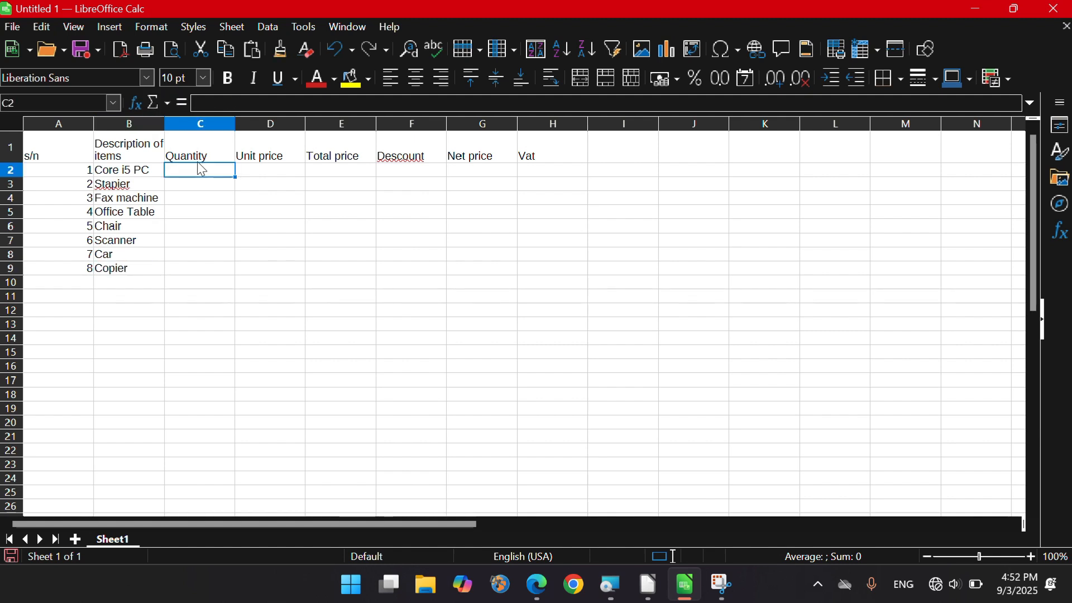
type("5")
key("Return")
type("4")
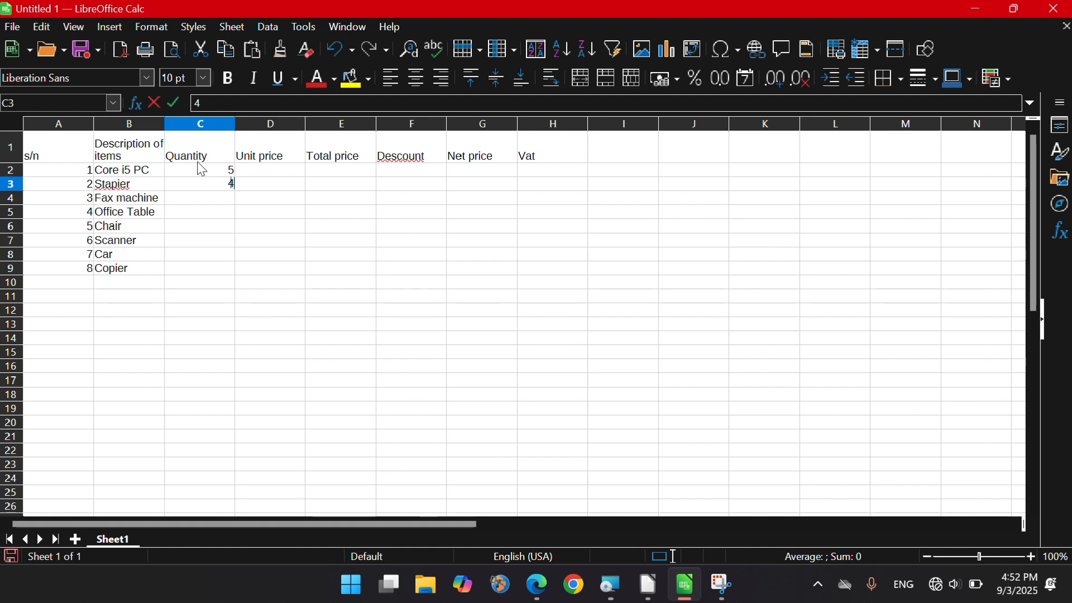
key("Return")
type("4")
key("Return")
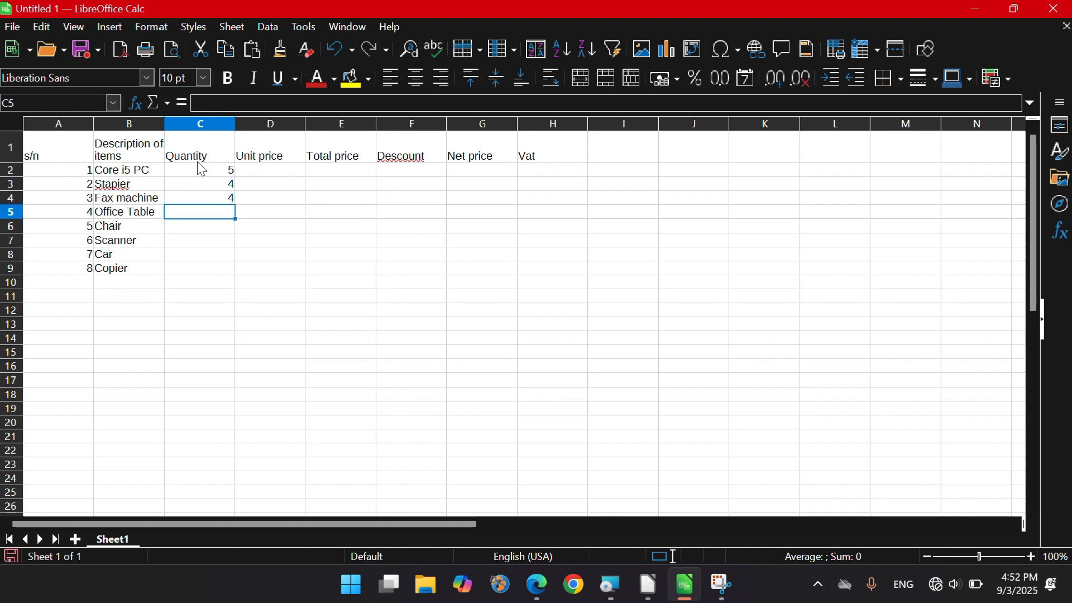
type("4")
key("Return")
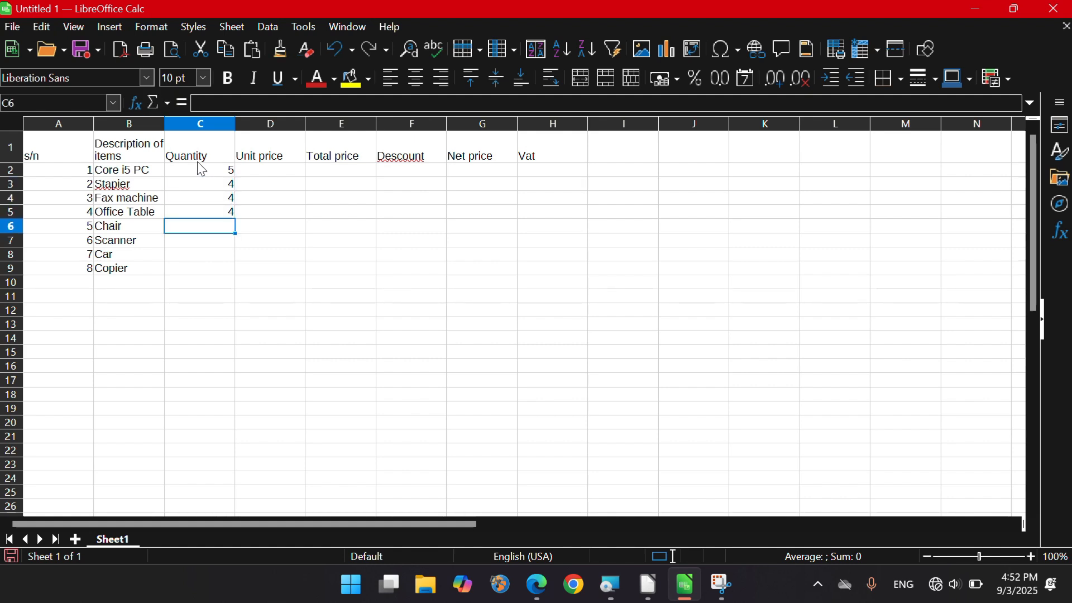
type("3")
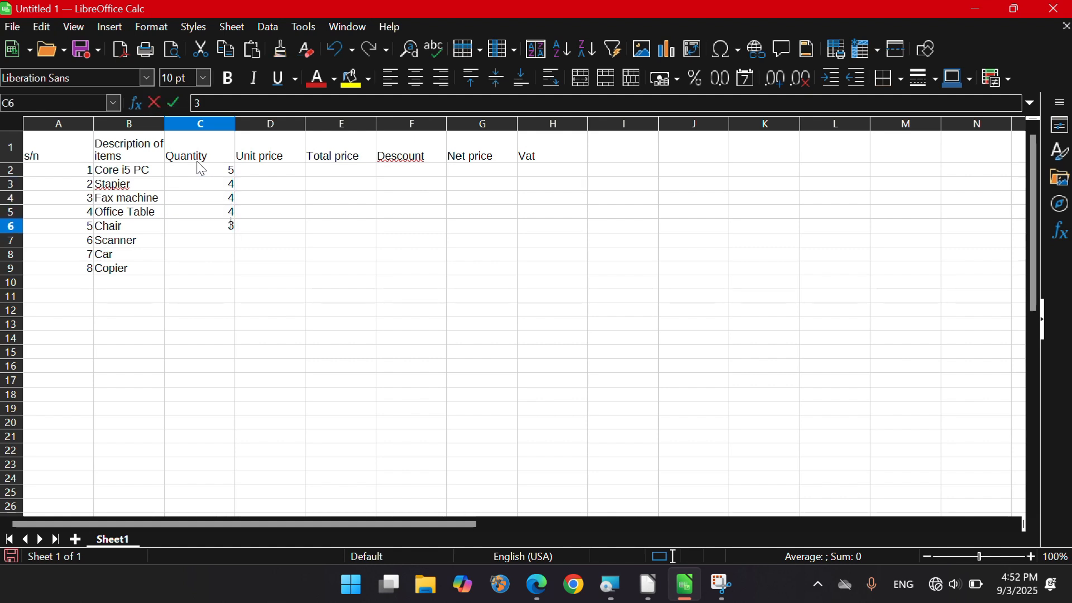
double_click(224, 227)
left_click(229, 255)
left_click(219, 227)
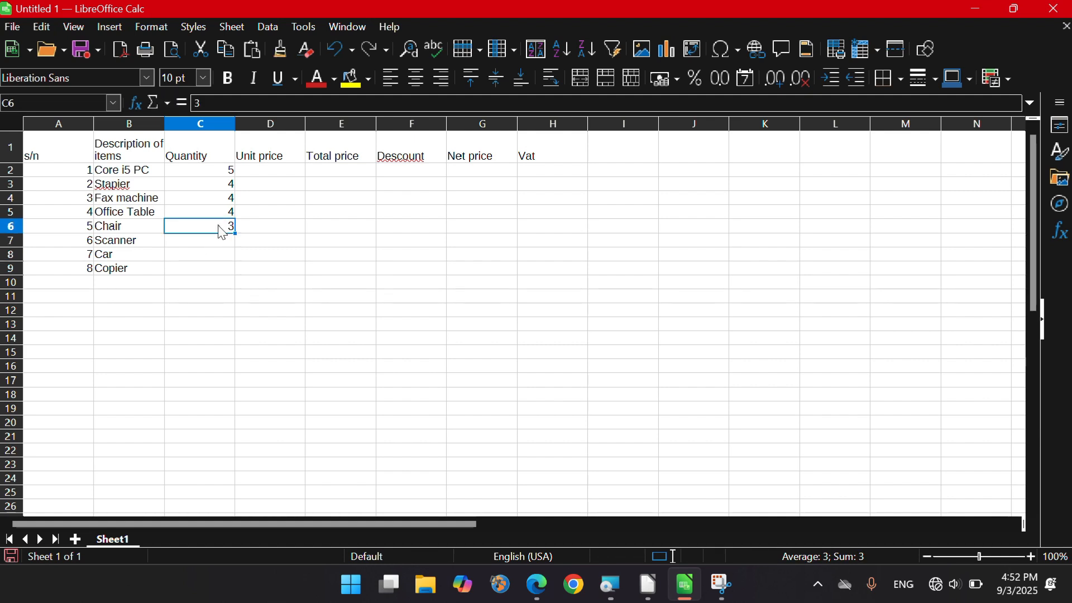
left_click_drag(230, 228, 228, 268)
left_click(226, 281)
Enter a quantity of 3 for the scanner, car and copier in cells C7 to C9
left_click(229, 238)
type("3")
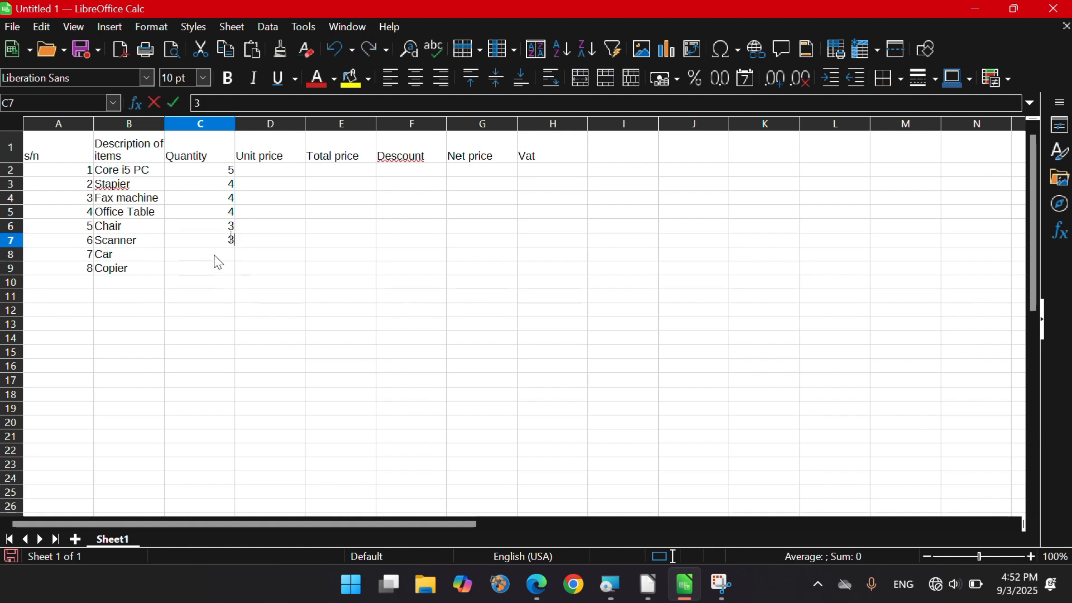
left_click(217, 259)
type("3")
left_click(228, 275)
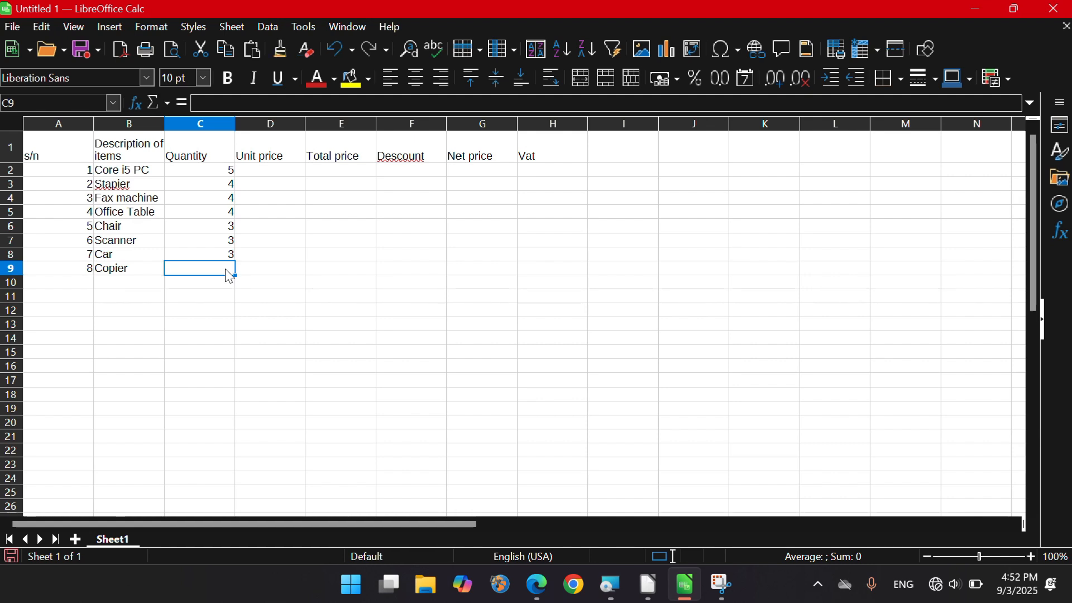
type("3")
Enter the unit prices 10200, 8100 and 4800 in cells D2 to D4
left_click(295, 173)
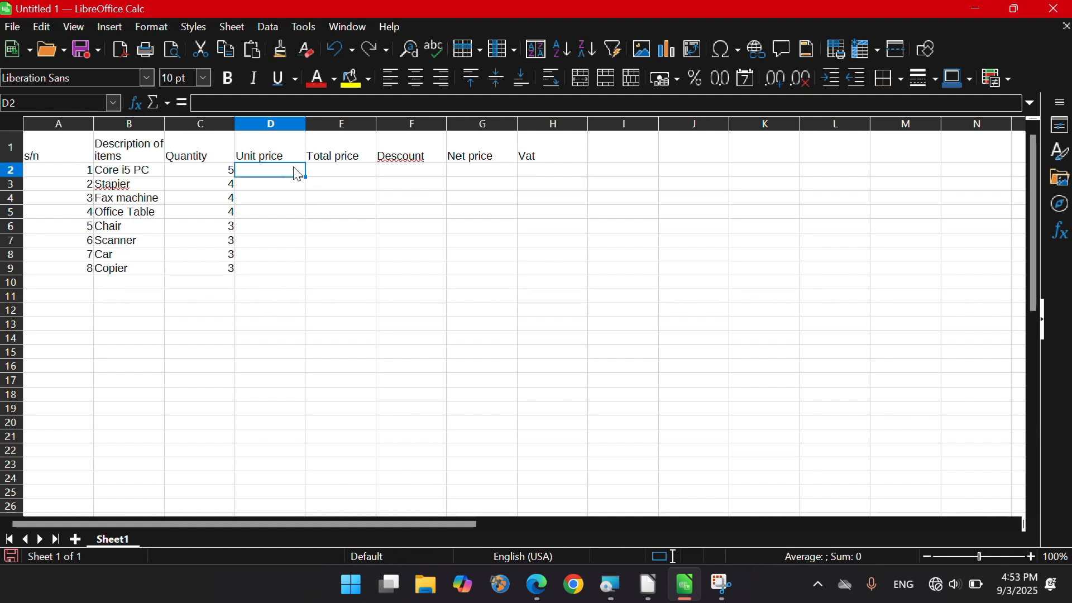
type("10")
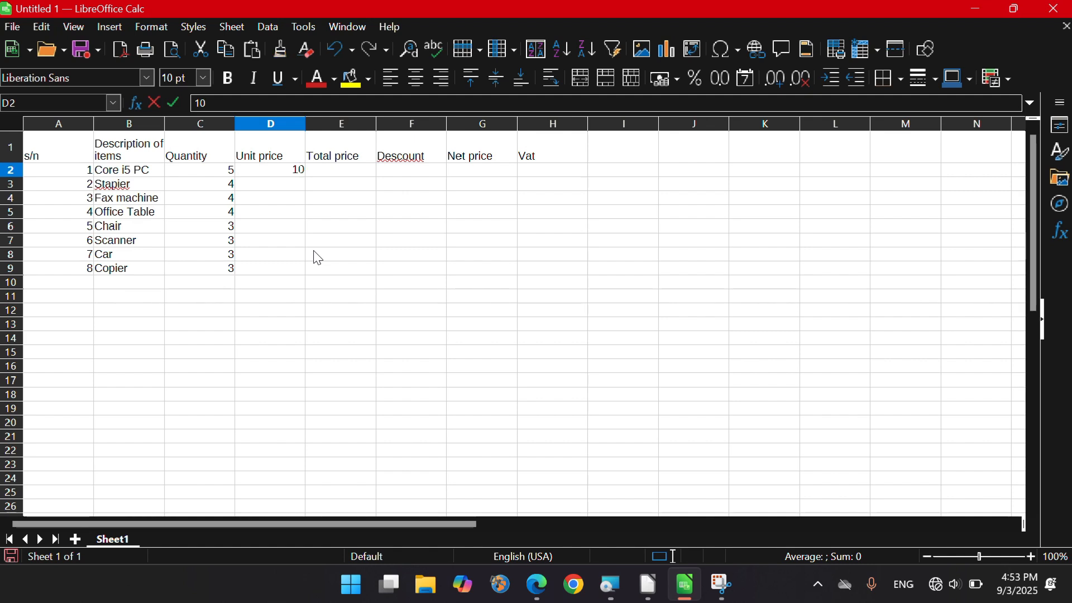
type("200")
key("Return")
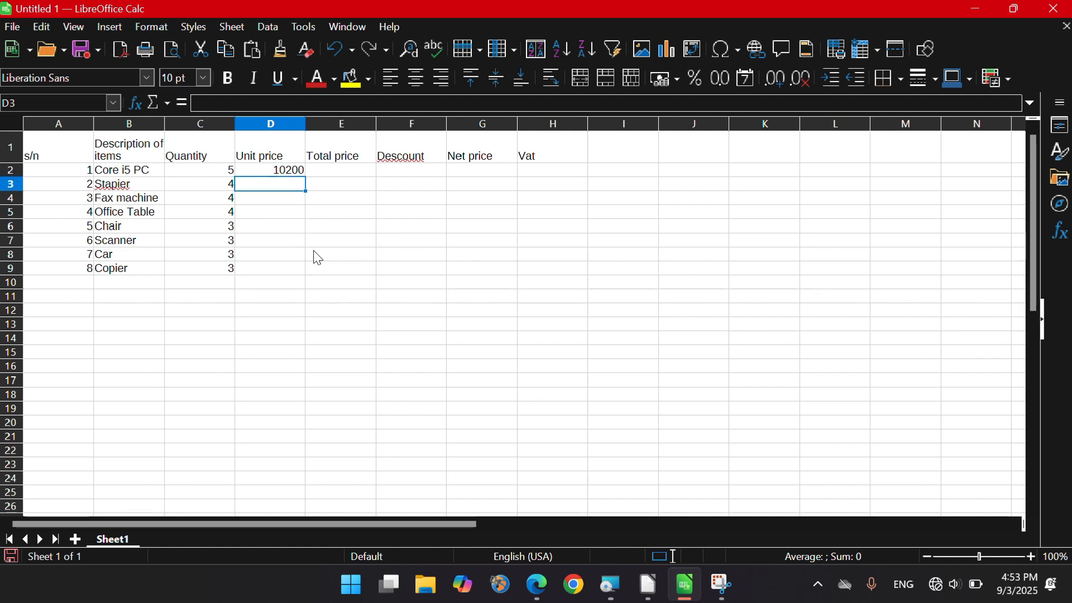
type("8100")
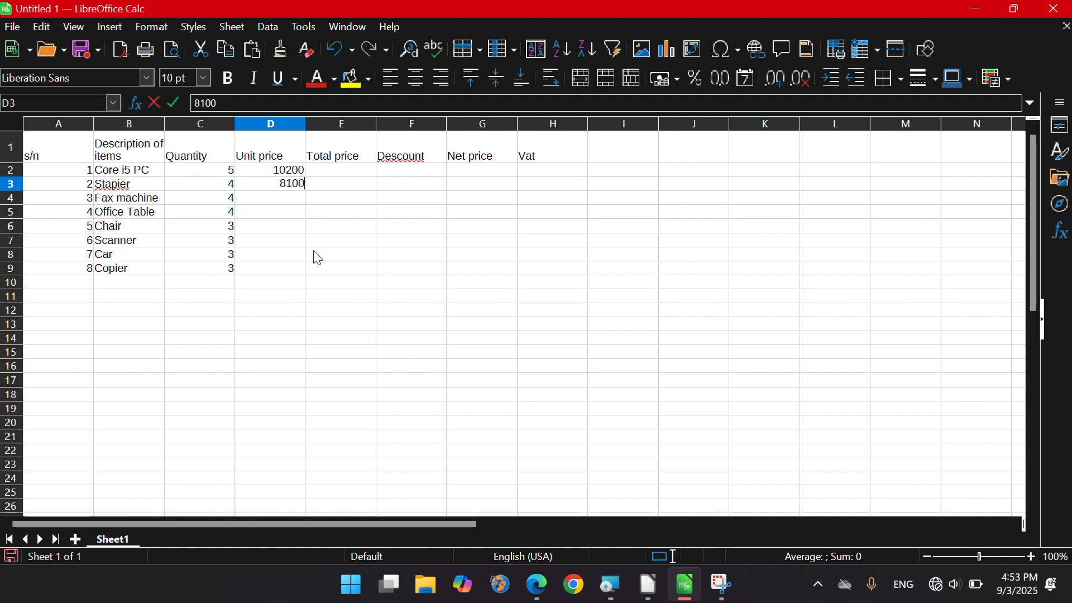
key("Return")
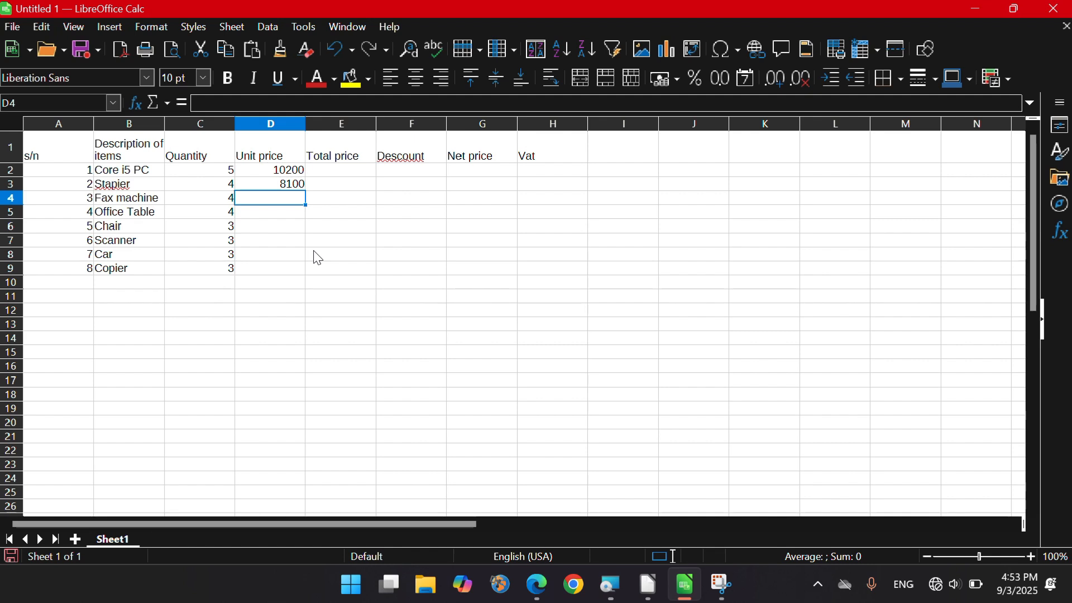
type("4800")
key("Return")
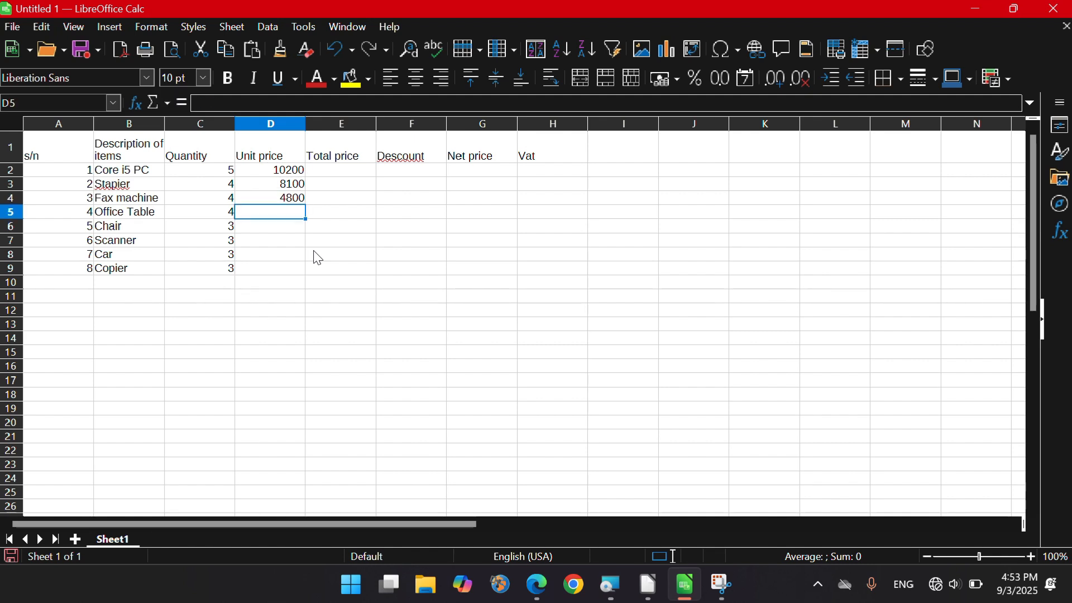
type("2")
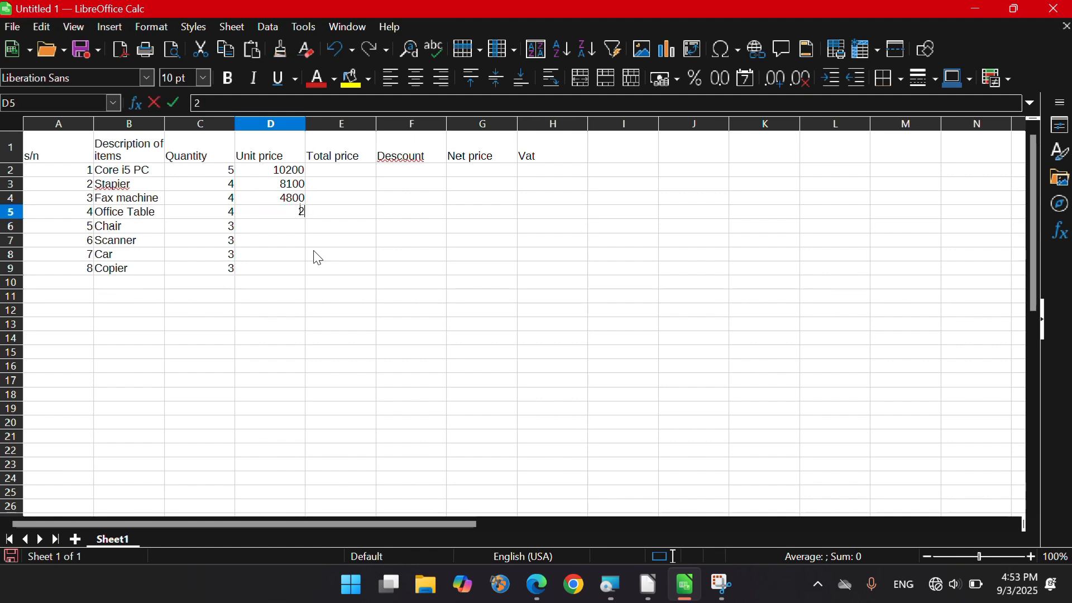
type("6")
key("Return")
key("Return")
key("Up")
key("Up")
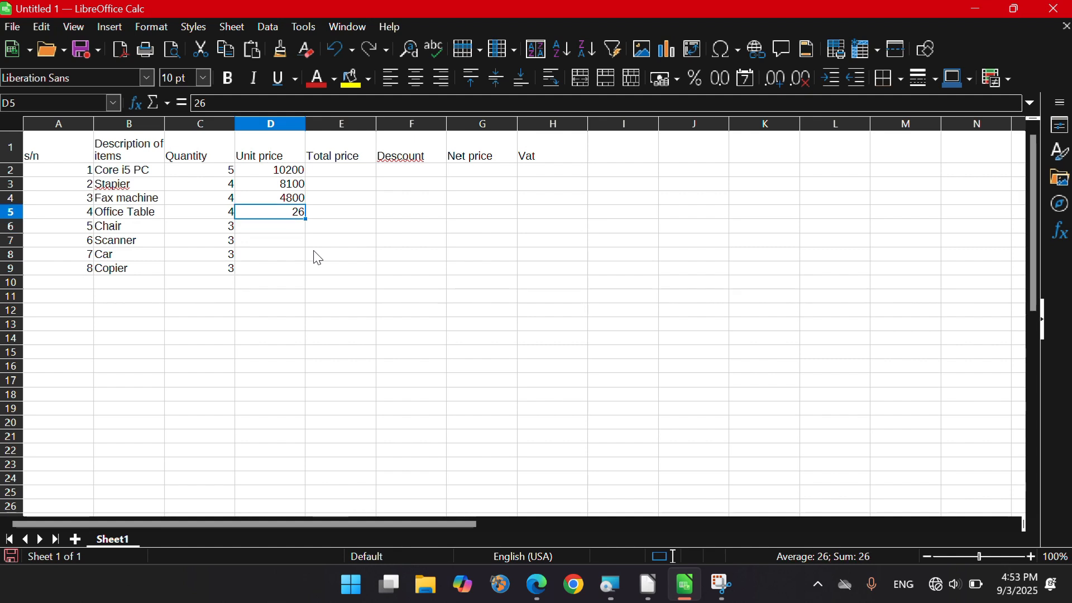
type("0")
key("Escape")
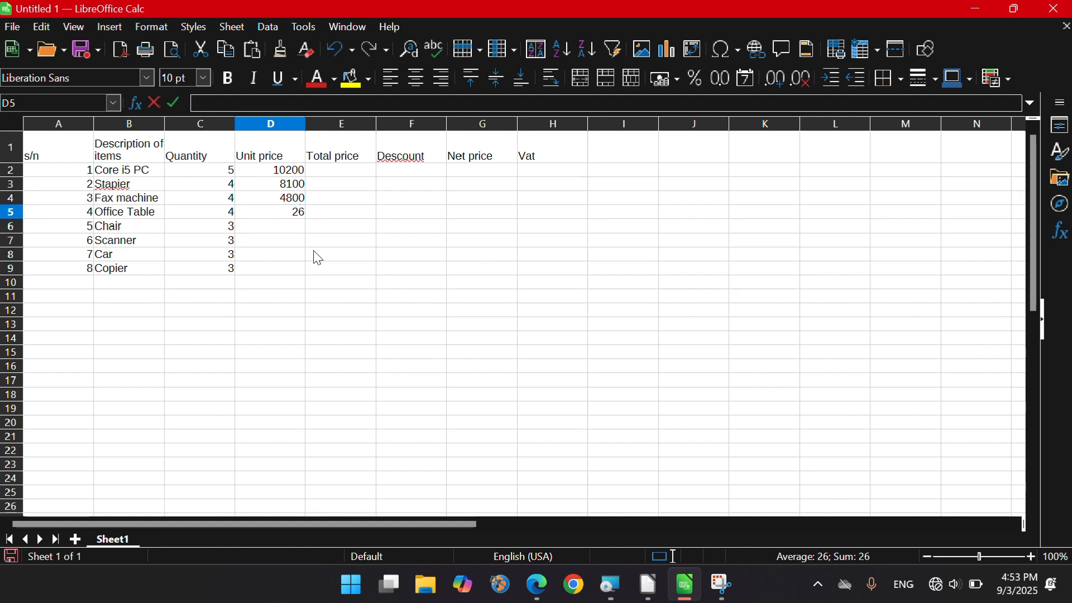
type("02")
key("BackSpace")
type("2")
key("BackSpace")
key("Escape")
Enter the unit prices 26000, 17000, 28631, 2550000 and 21671 in cells D5 to D9
type("26000")
key("Return")
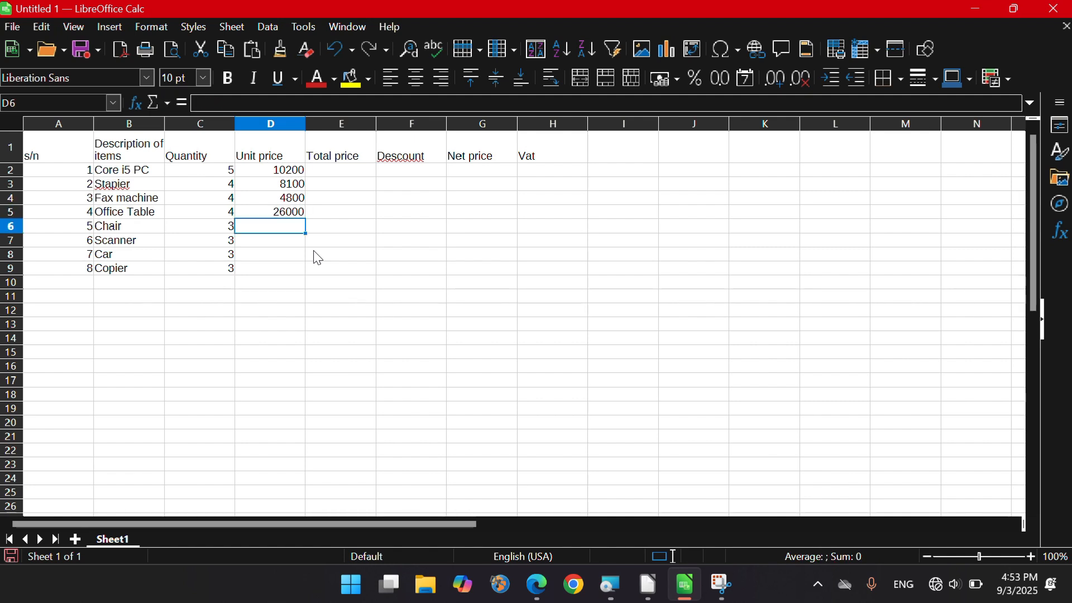
type("17000")
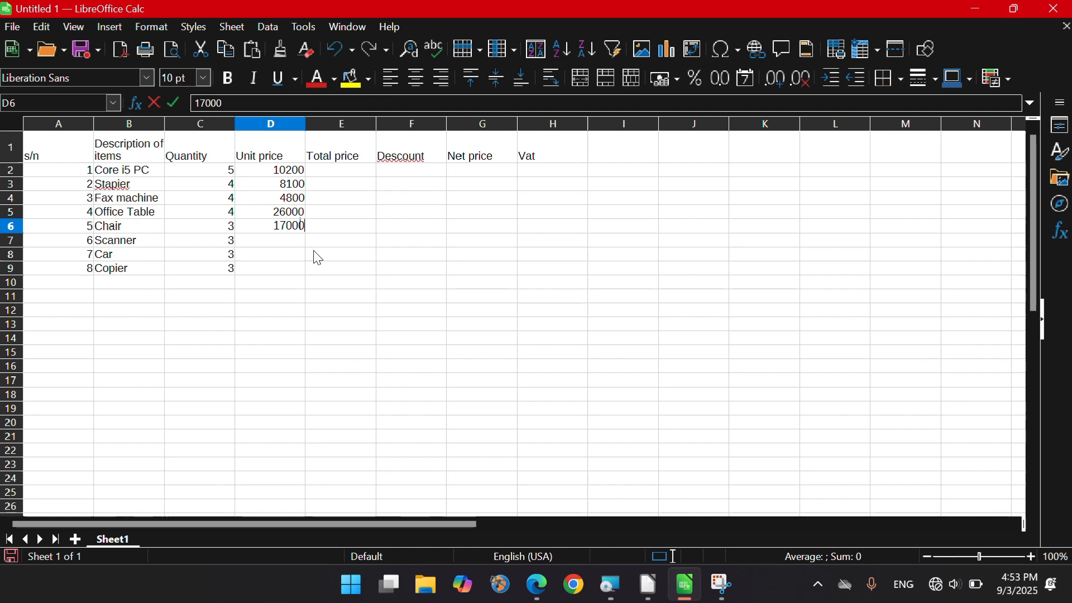
key("Return")
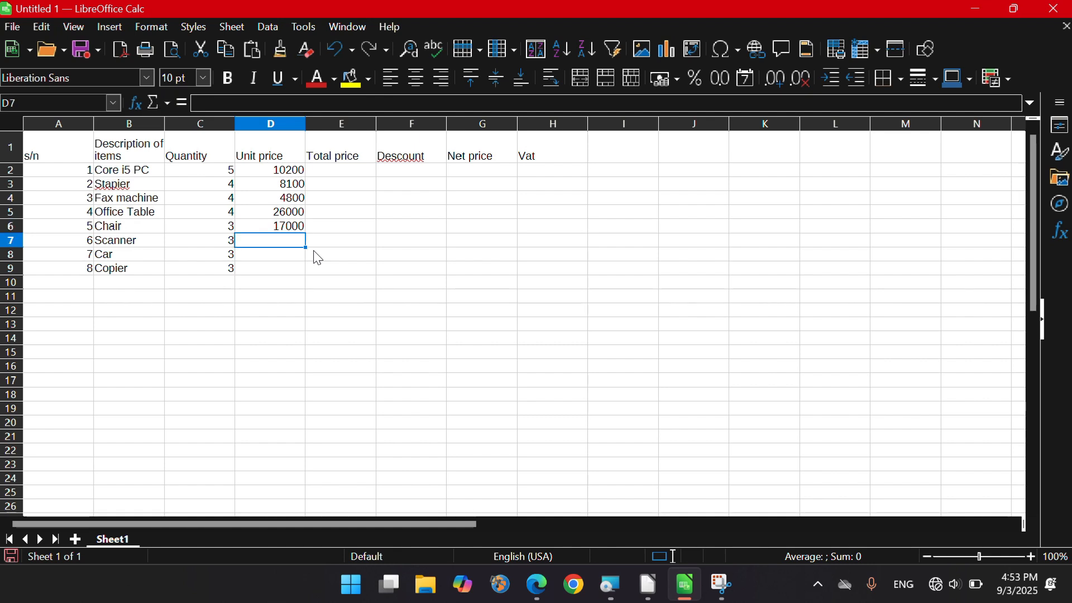
type("28631")
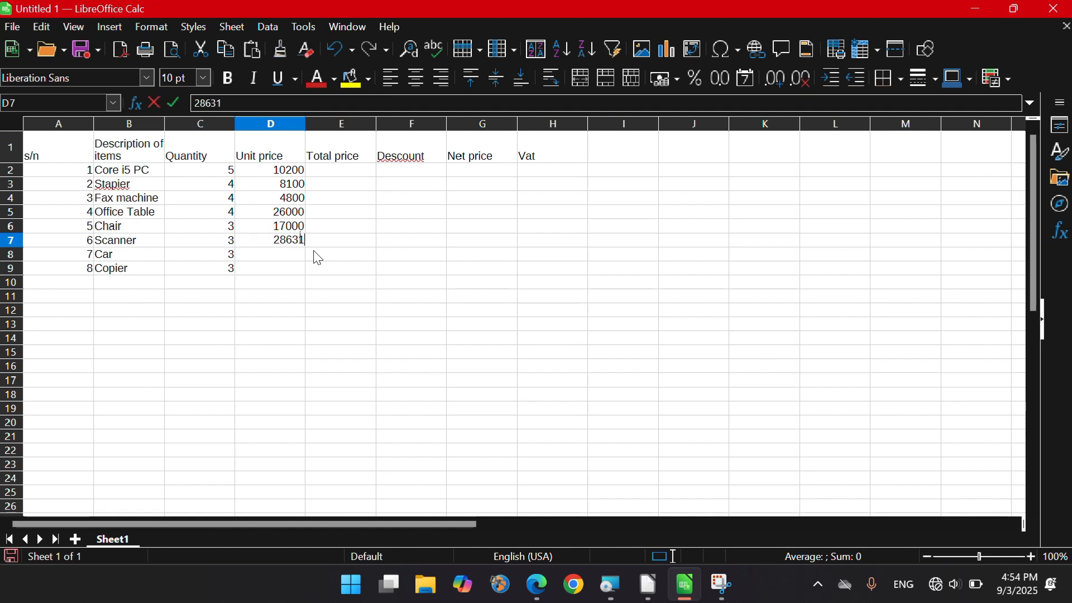
key("Return")
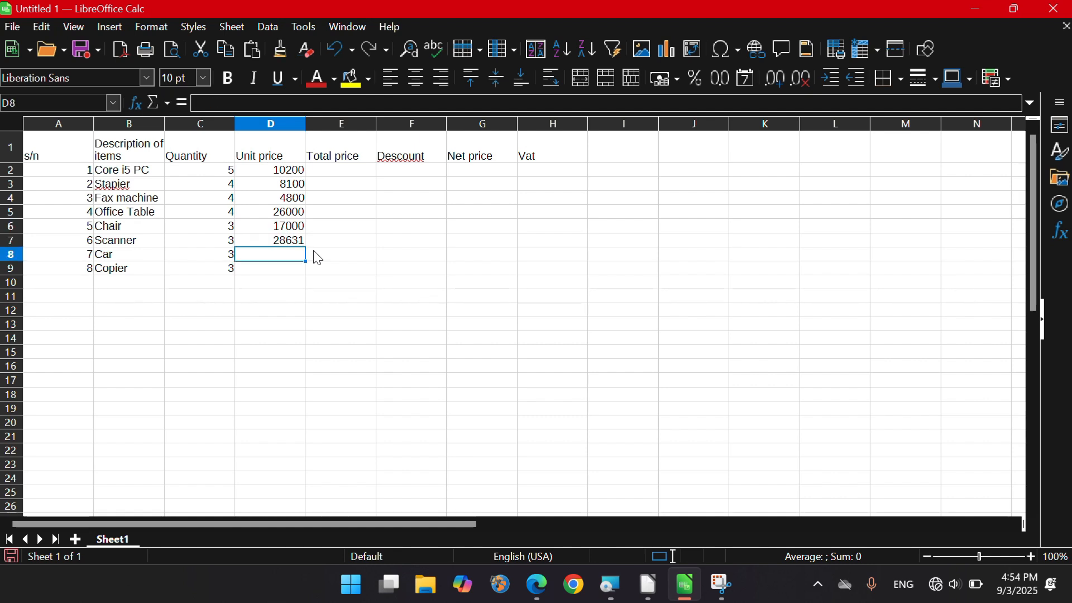
type("2550")
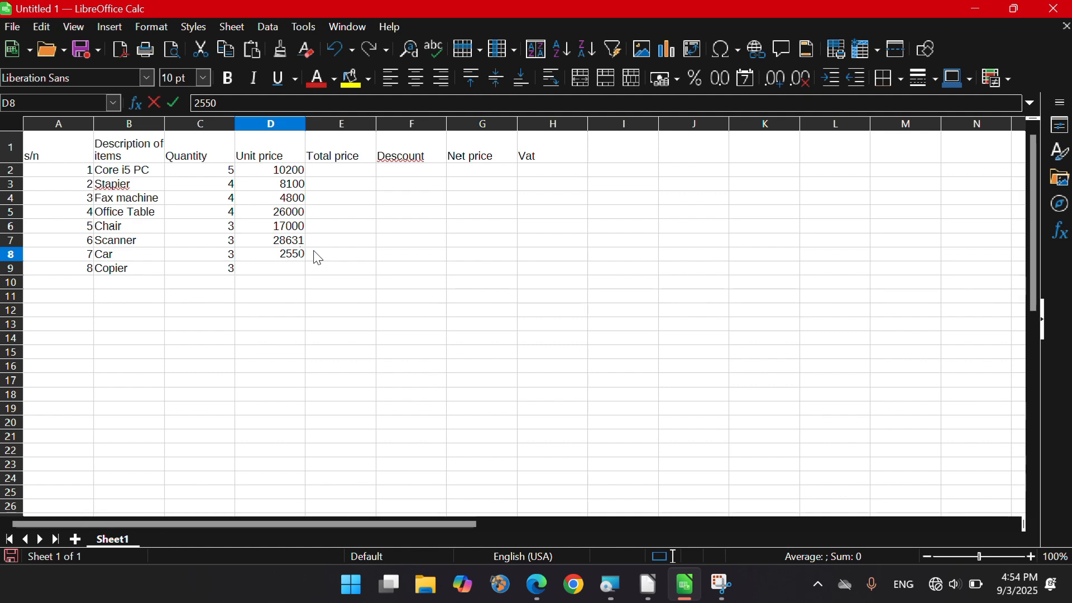
type("000")
key("Return")
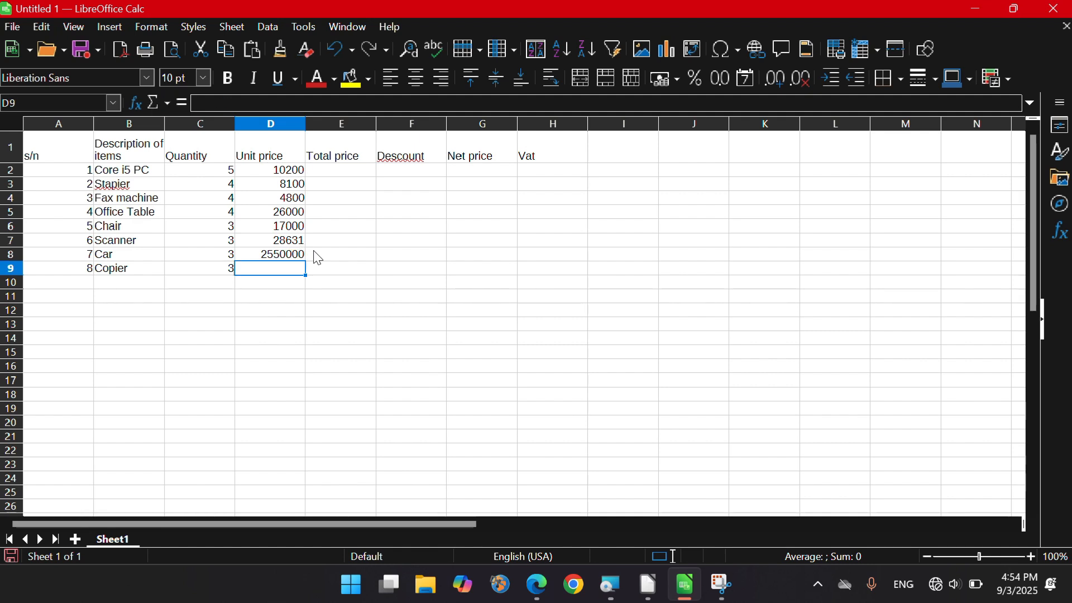
type("21")
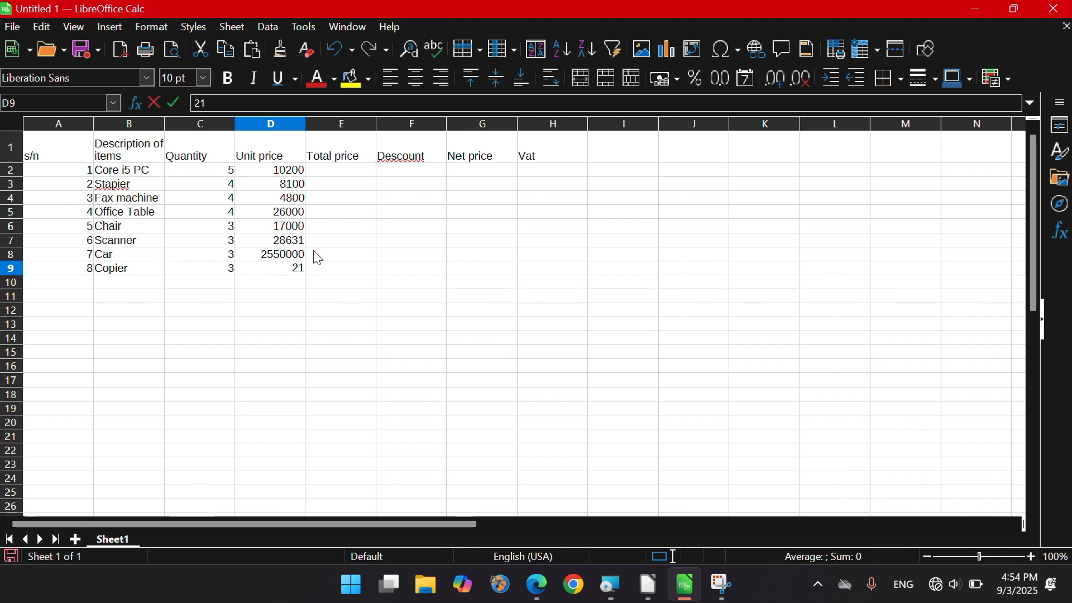
type("671")
Enter the summary labels "Total", "Avarage", "Max" and "Min" in cells D10 to D13
left_click(292, 282)
type("T")
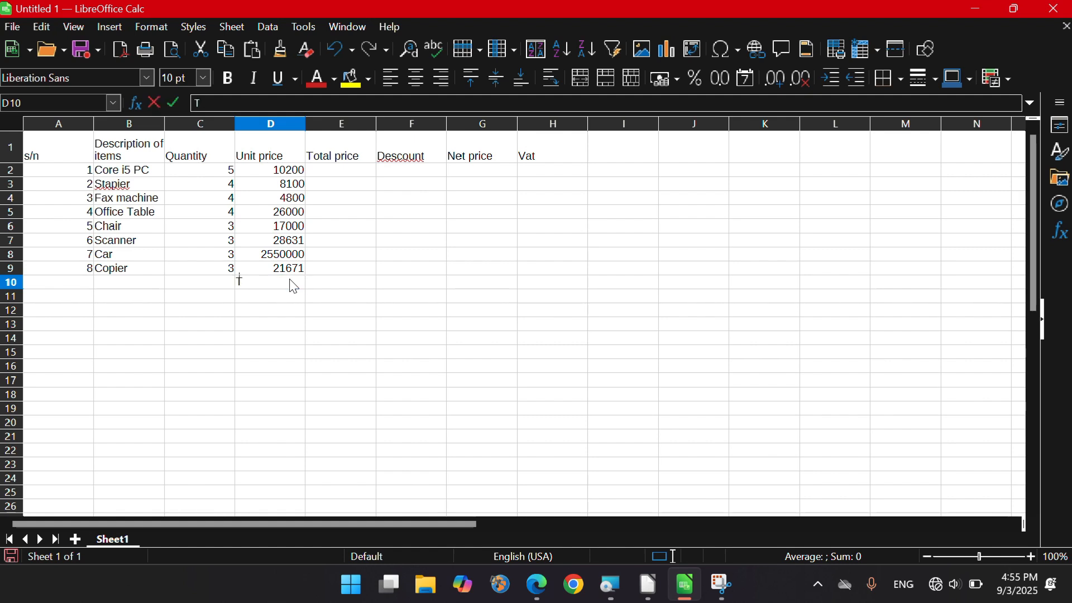
type("otal")
key("Return")
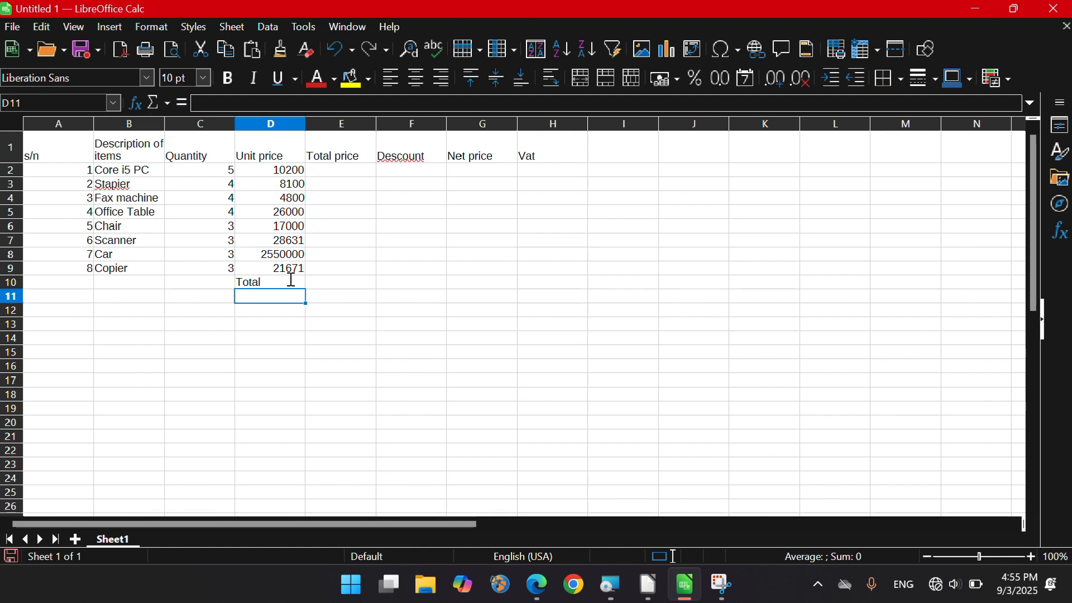
type("Avar")
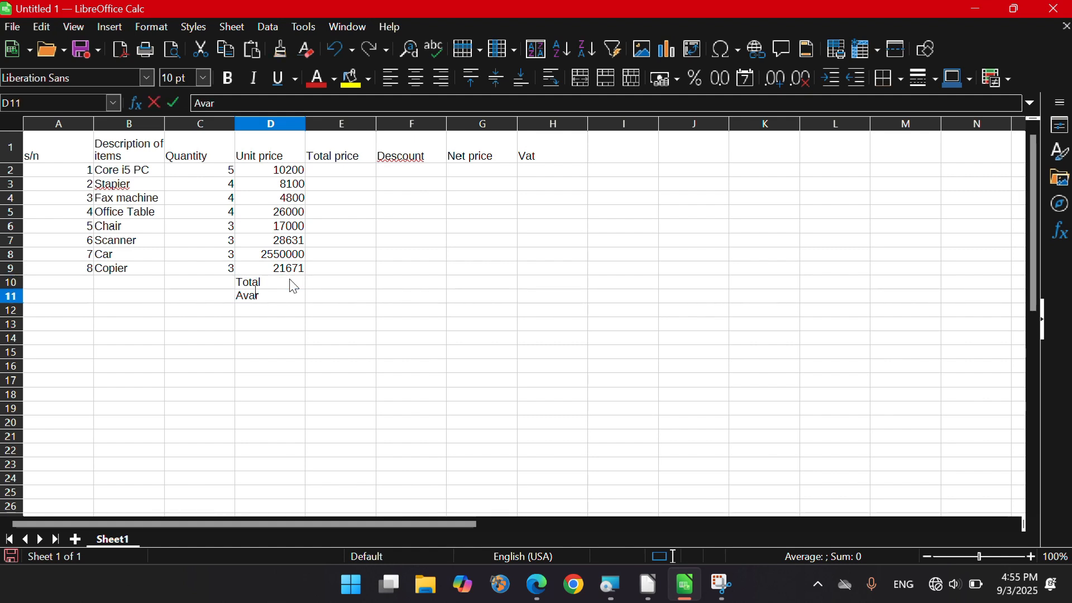
type("age")
key("Return")
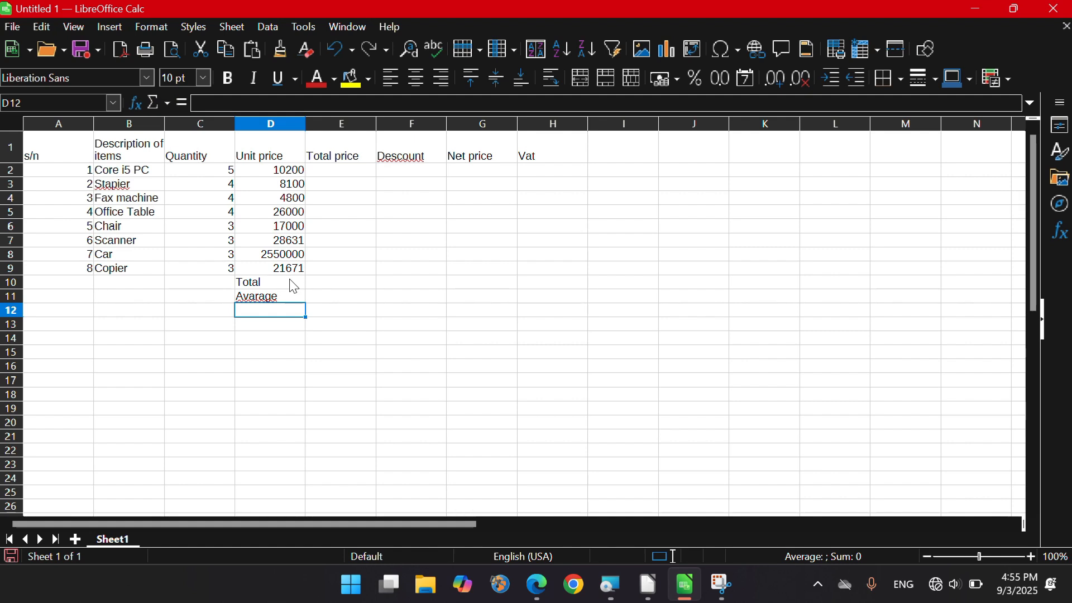
type("Max")
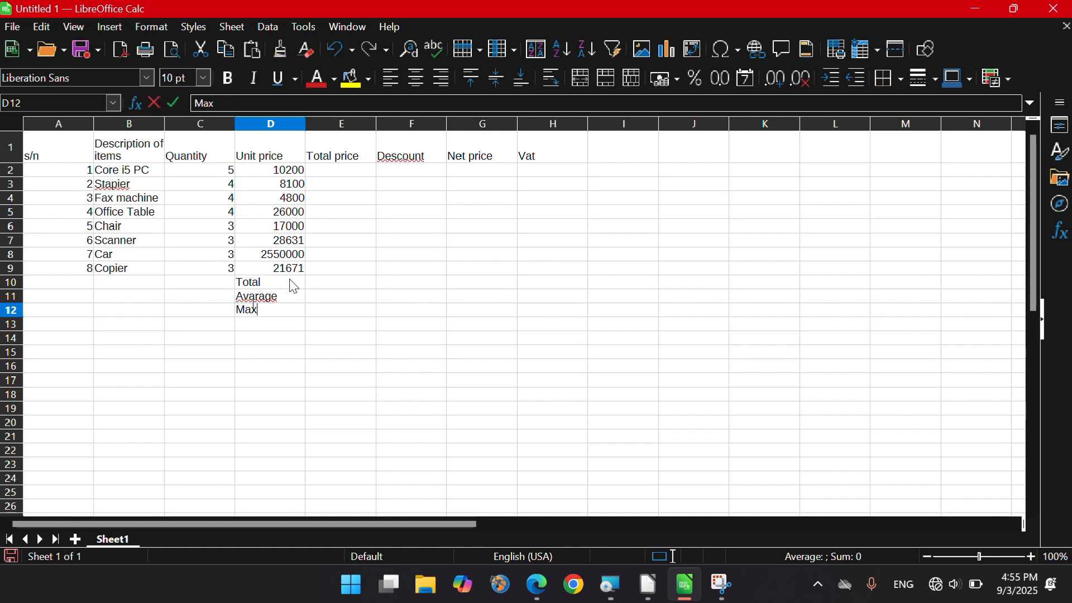
key("Return")
type("Min")
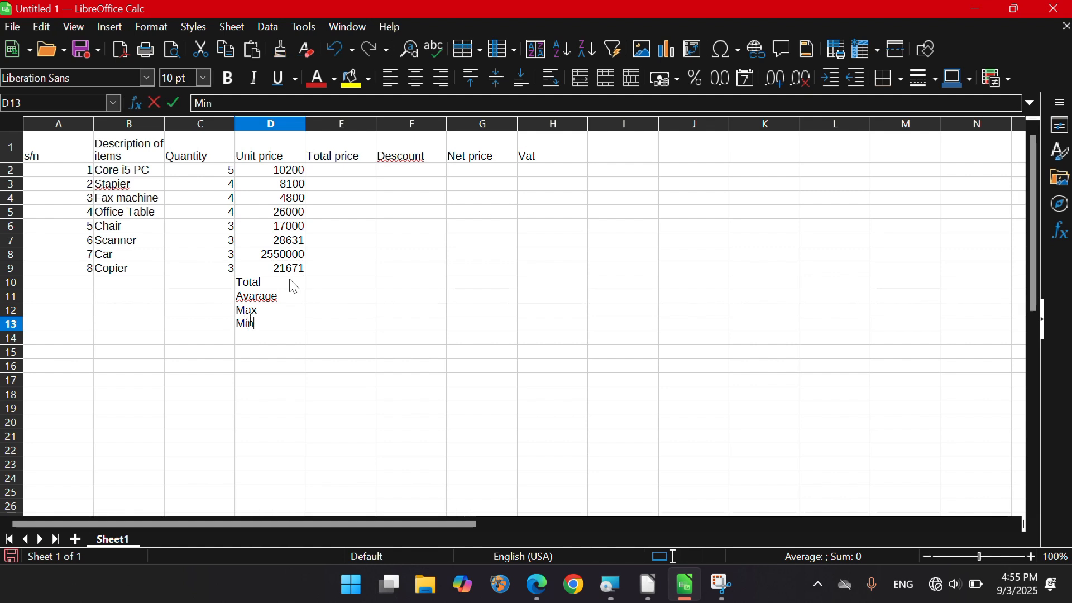
Calculate the first total price in E2 with the formula =D2*C2 and fill it down to E9
left_click(353, 173)
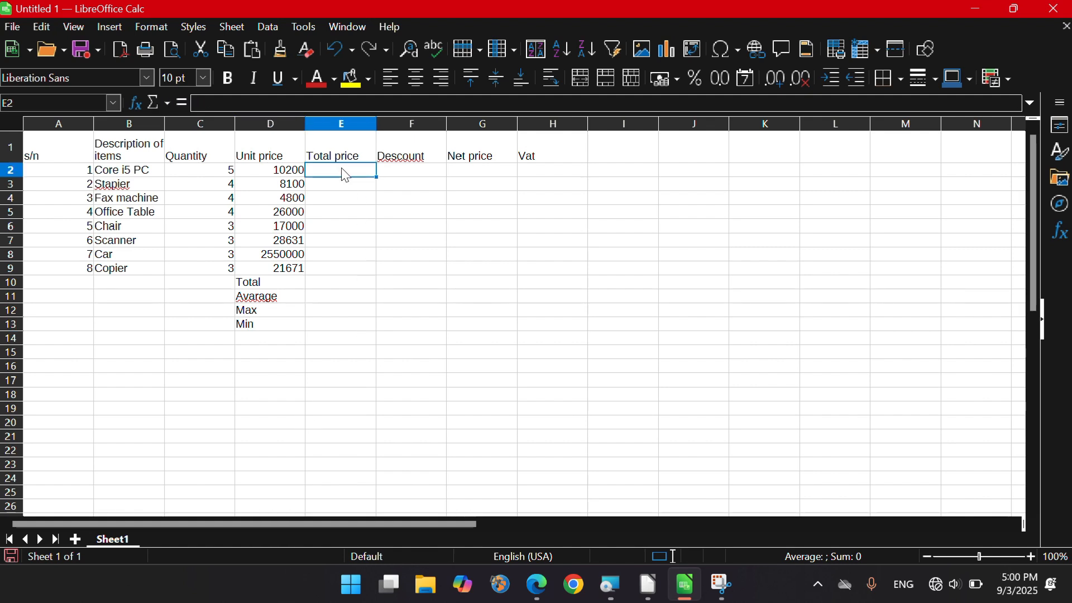
type("=")
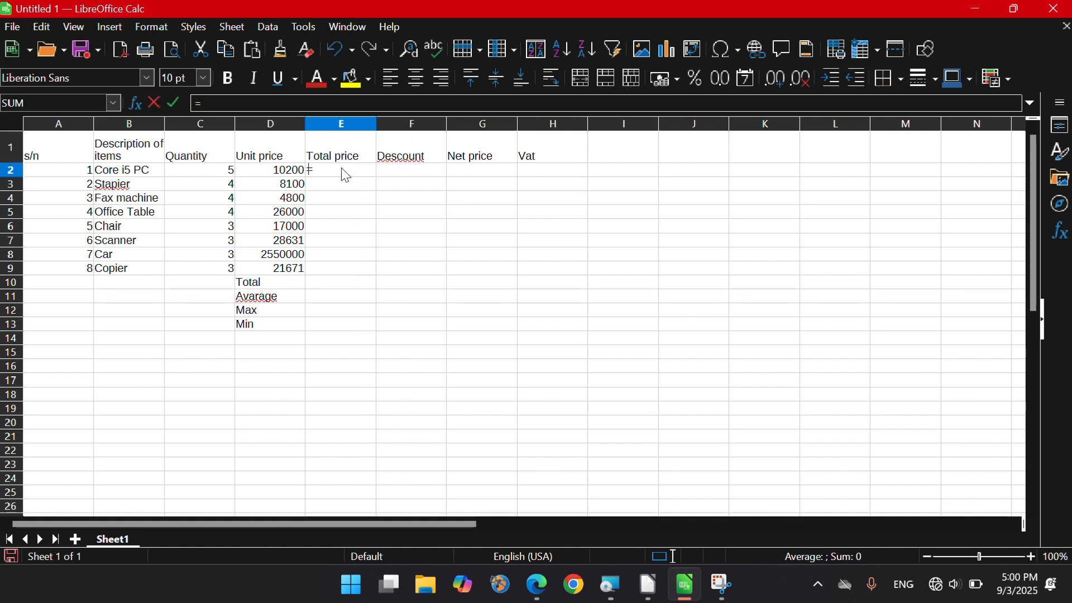
left_click(295, 176)
left_click(226, 173)
key("Return")
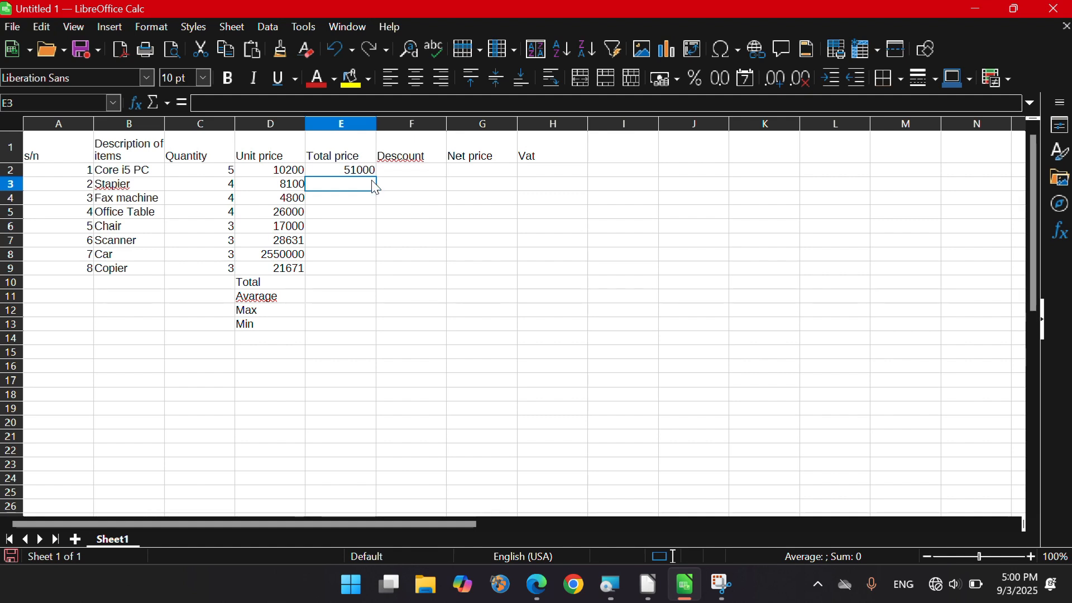
left_click(373, 173)
left_click_drag(375, 177, 368, 271)
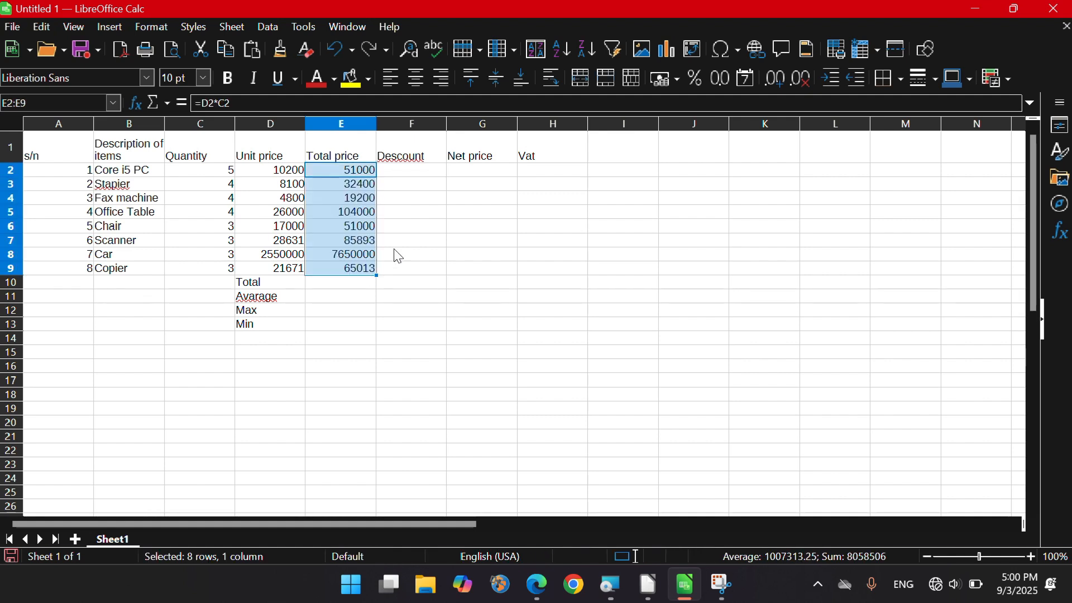
Calculate the 15% discount in F2 with the formula =15%*E2 and fill it down to F9
left_click(408, 177)
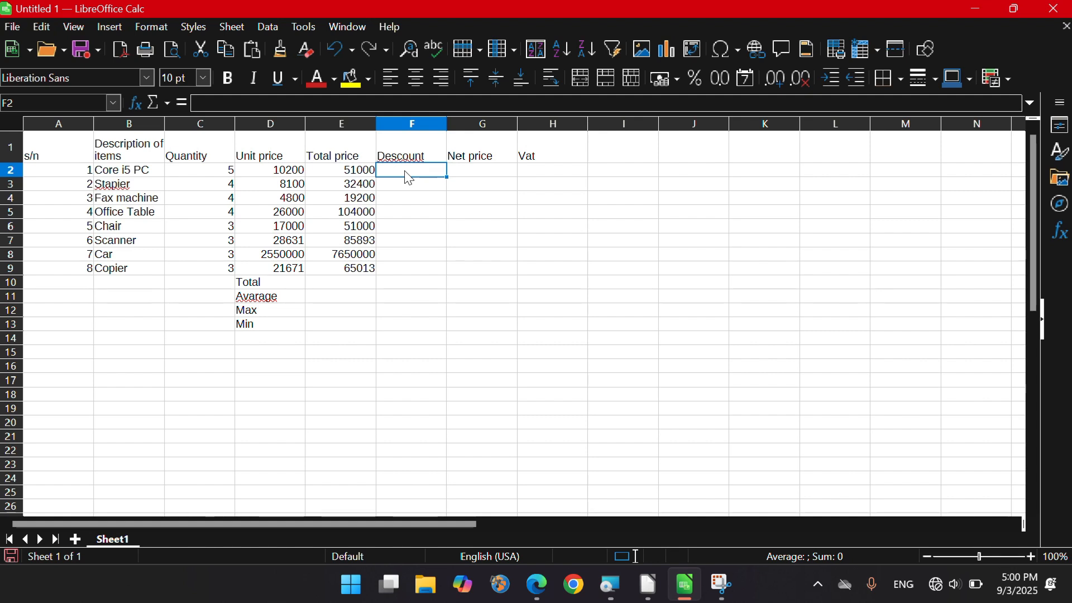
type("1")
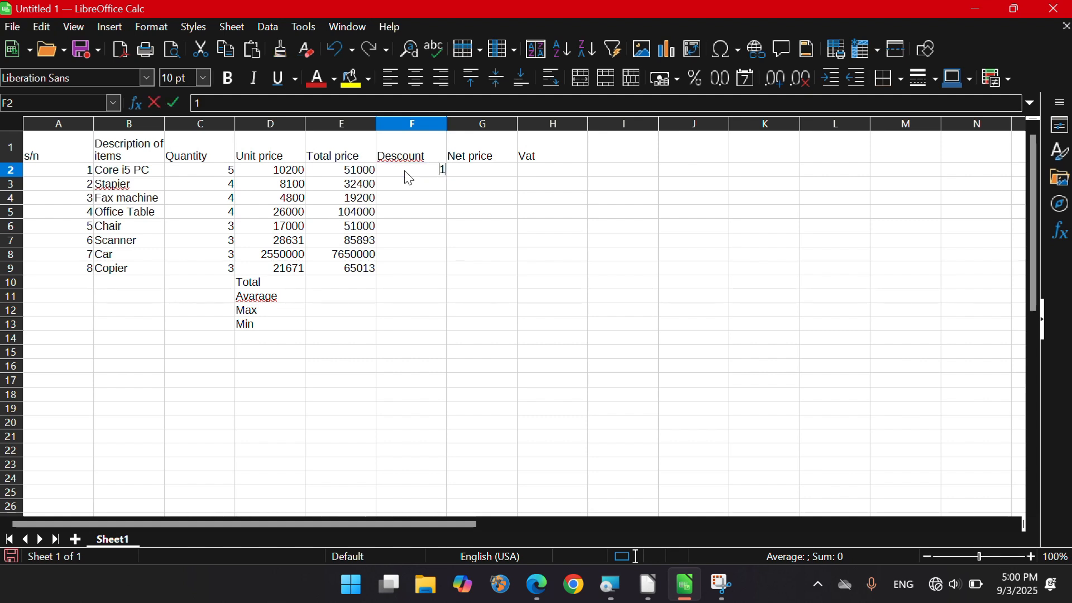
type("5")
type("=1")
type("5")
type("%*")
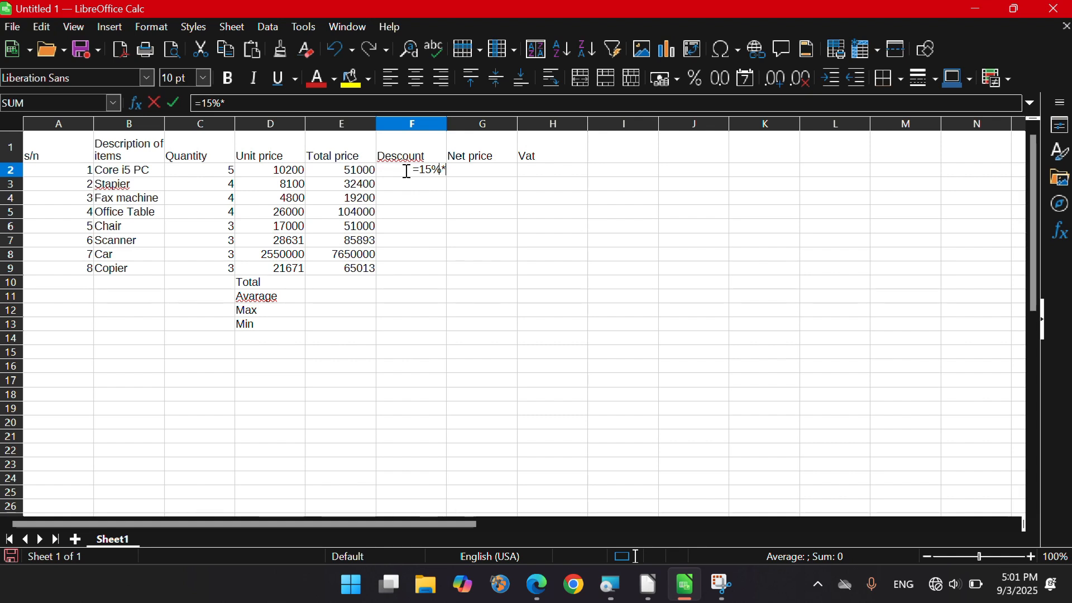
left_click(345, 173)
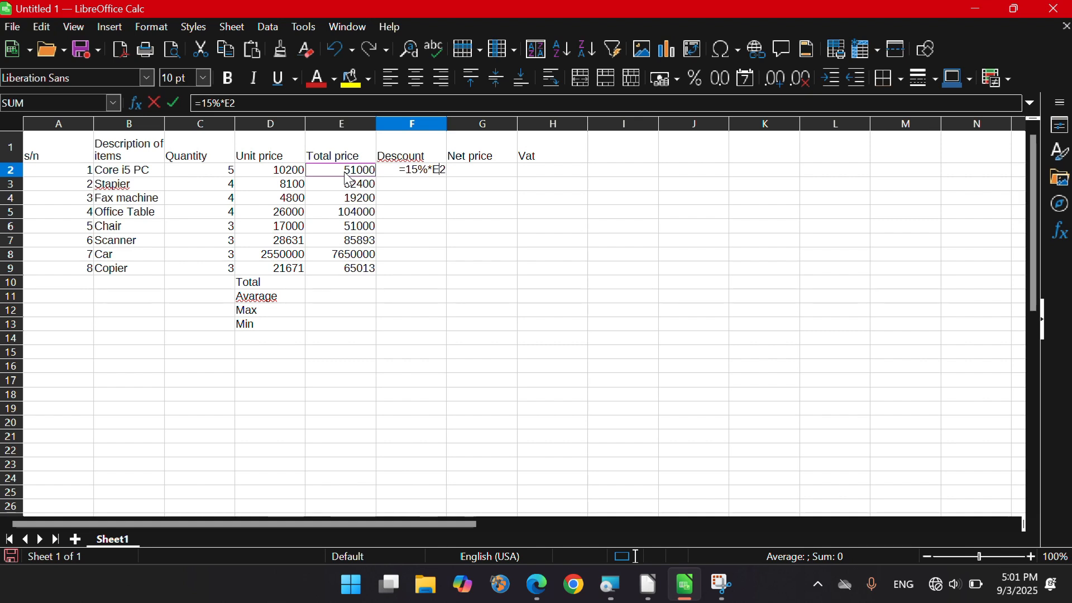
left_click(436, 173)
left_click_drag(445, 177, 453, 278)
Calculate the net price in G2 with the formula =E2-F2 and fill it down to G9
left_click(474, 179)
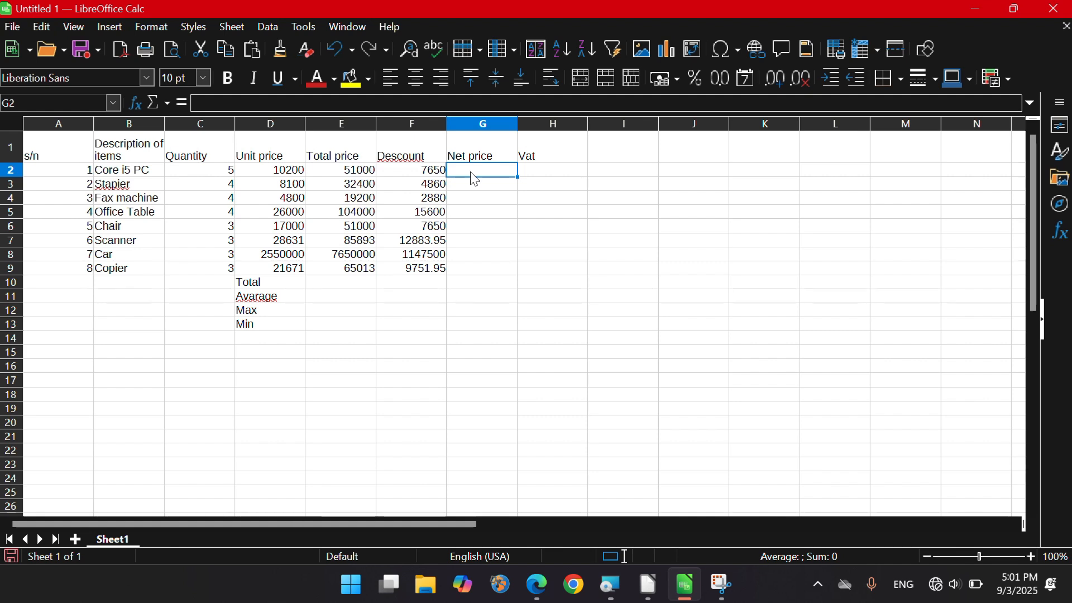
type("=")
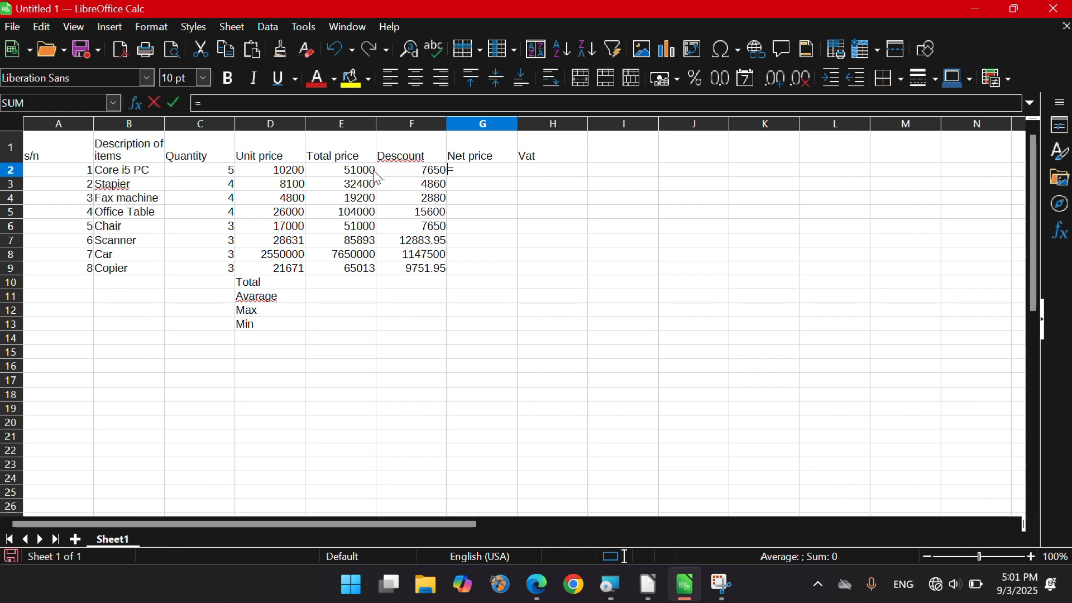
left_click(353, 177)
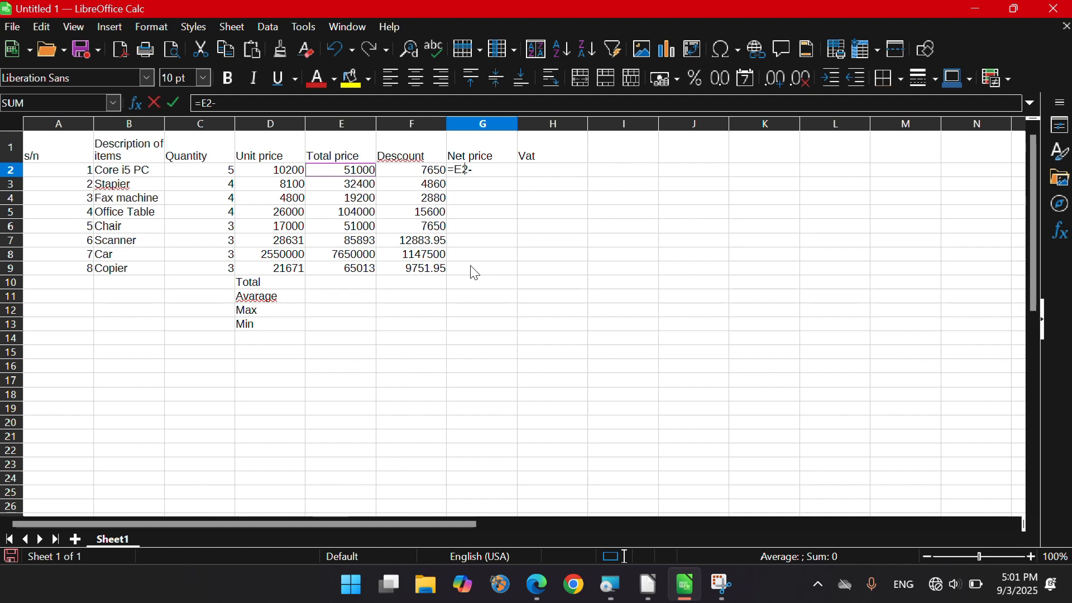
type("-")
left_click(420, 175)
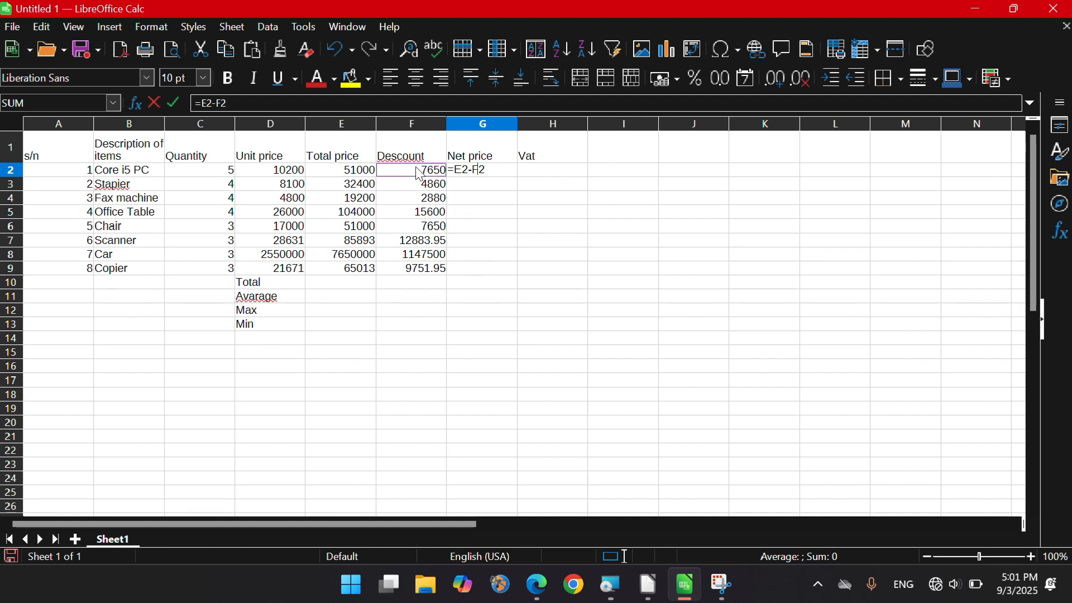
key("Return")
left_click(482, 172)
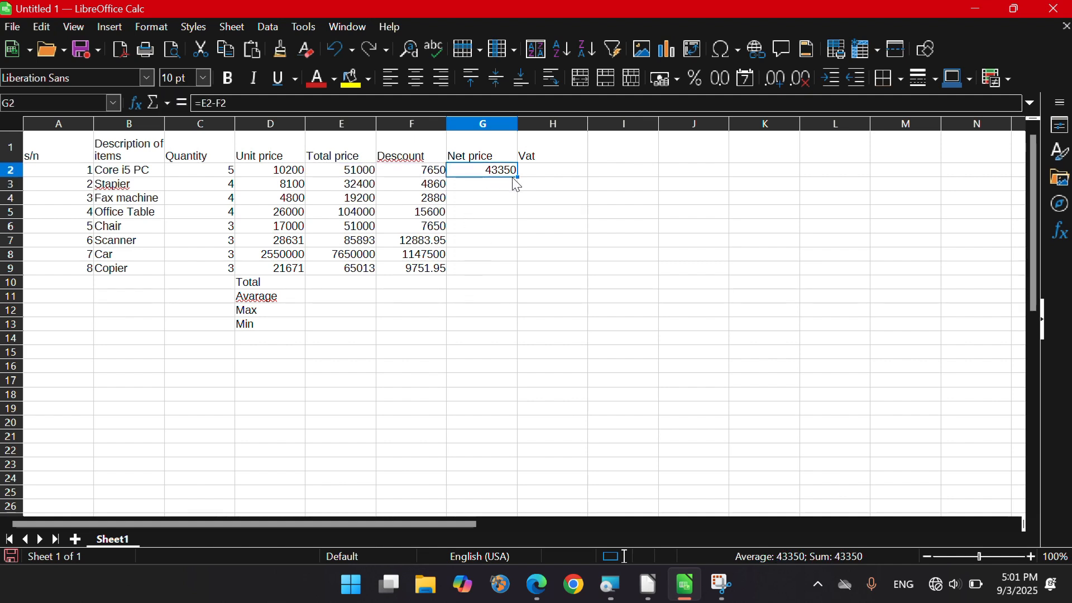
left_click_drag(516, 177, 508, 273)
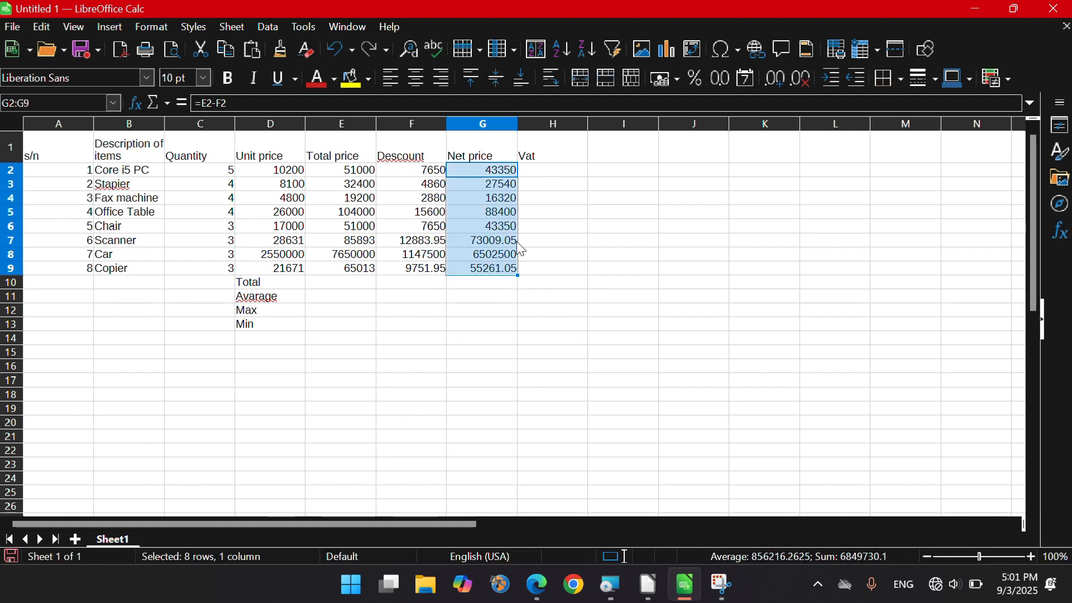
Calculate the 15% VAT in H2 with the formula =15%*G2 and fill it down to H9
left_click(544, 178)
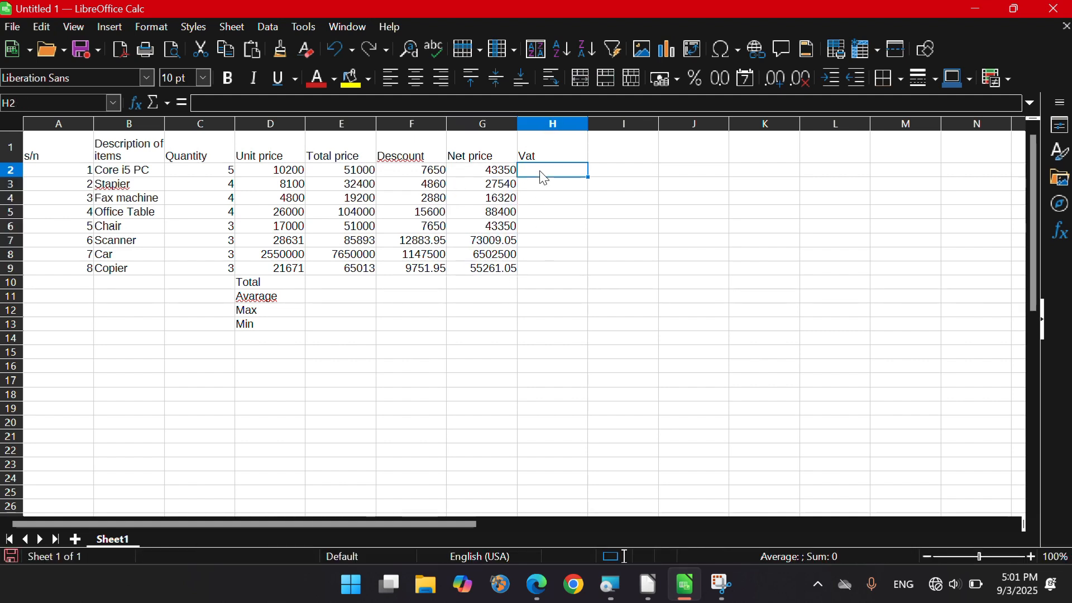
type("=")
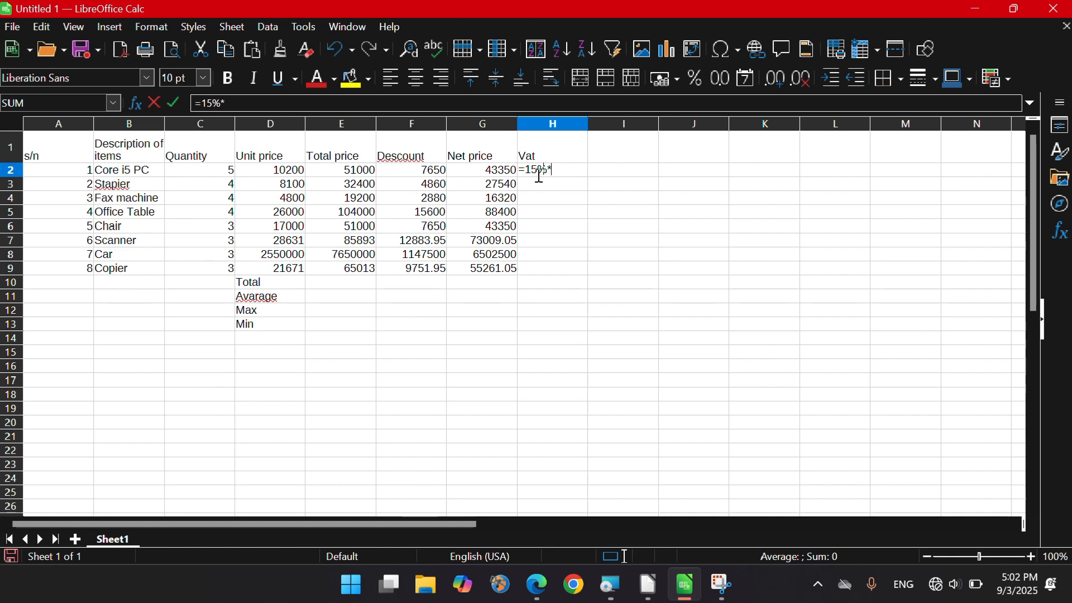
type("15%*")
left_click(499, 175)
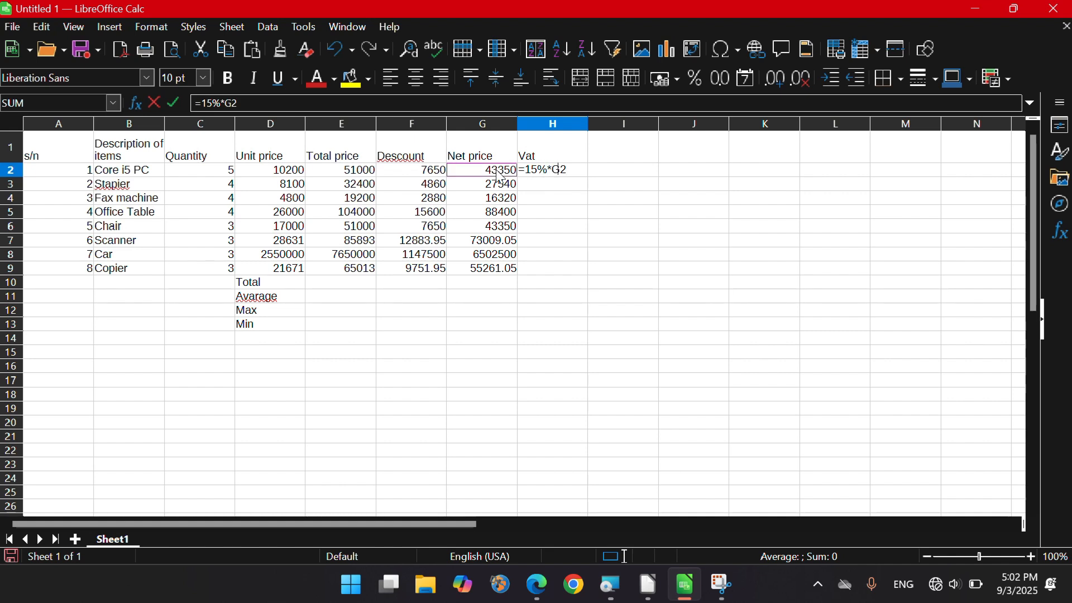
key("Return")
left_click(581, 171)
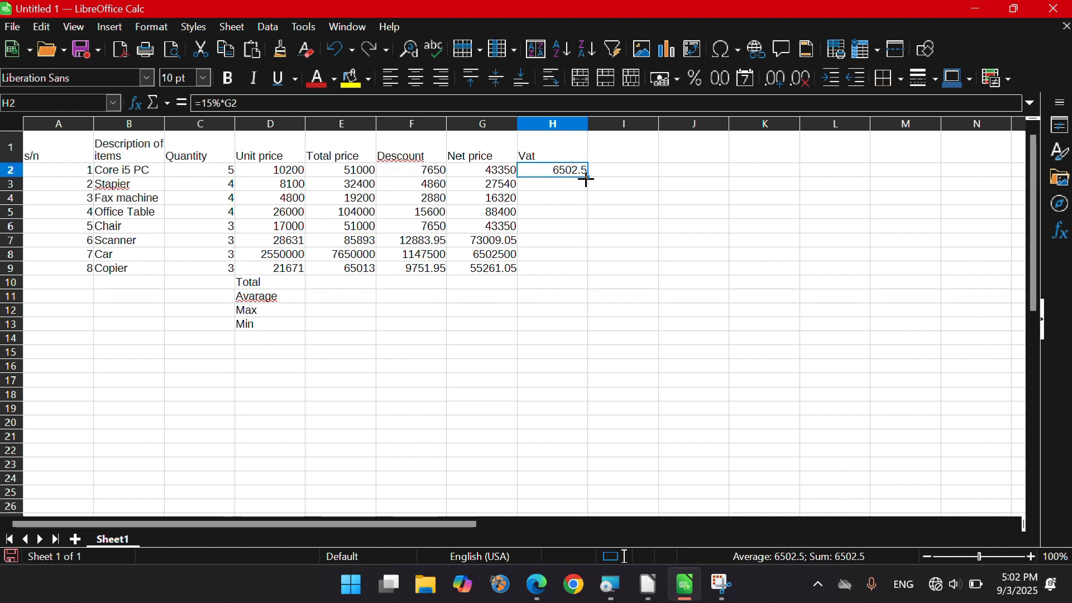
left_click_drag(586, 177, 581, 271)
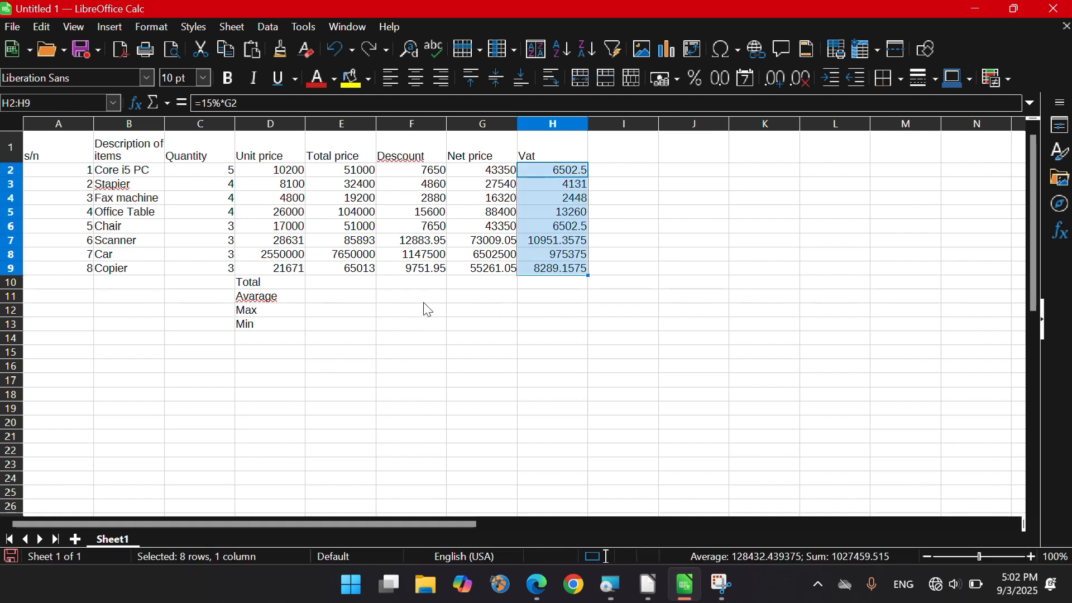
Sum the total prices in E10 with =SUM(E2:E9) and fill the formula across to H10
left_click(308, 286)
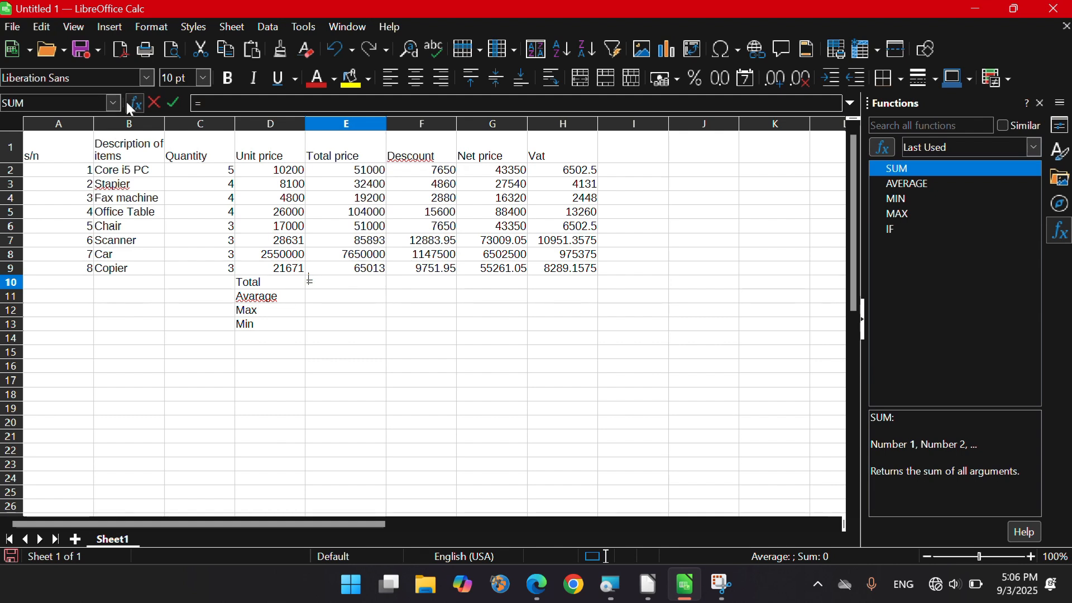
left_click(116, 105)
left_click(90, 120)
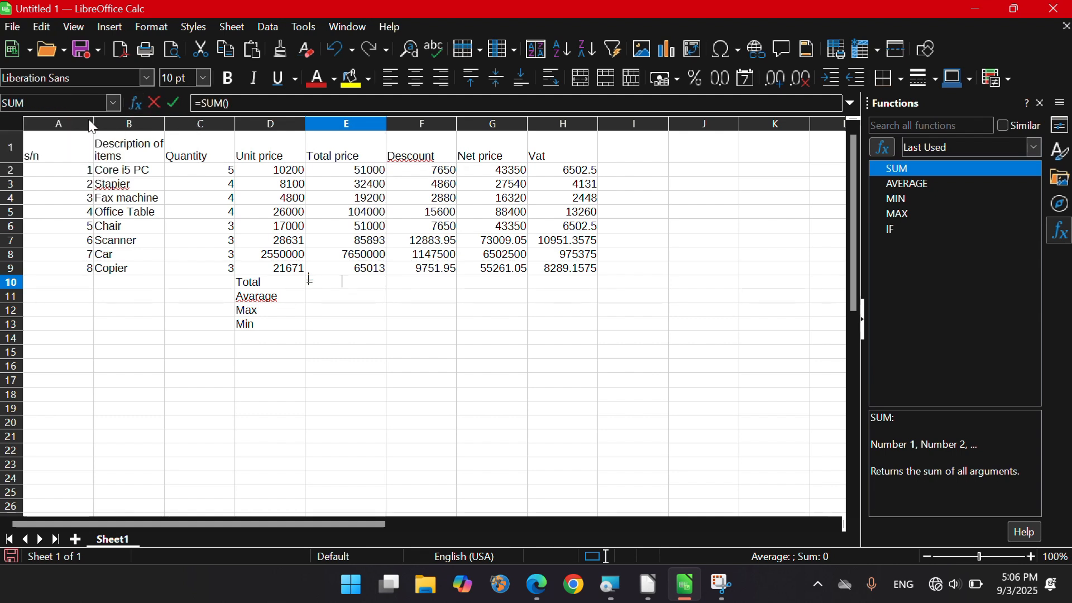
left_click_drag(360, 172, 366, 269)
key("Return")
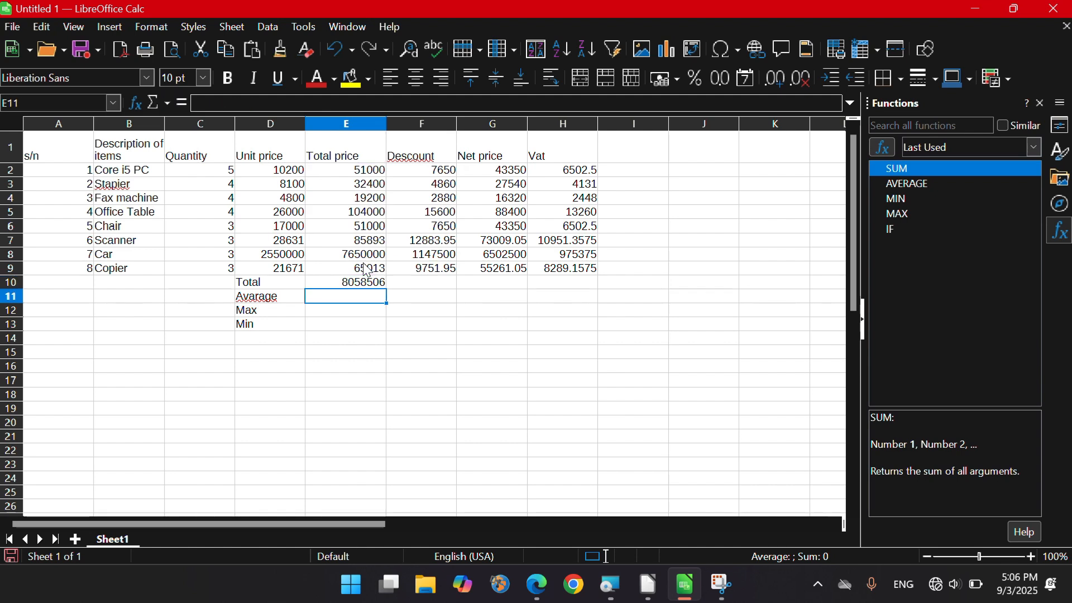
left_click(378, 283)
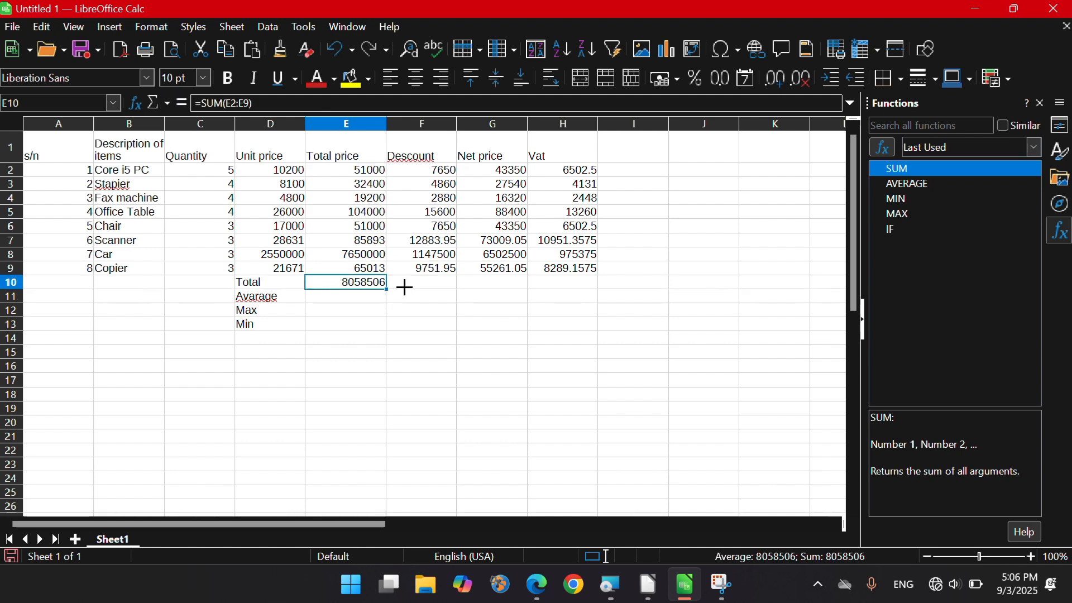
left_click_drag(404, 288, 581, 286)
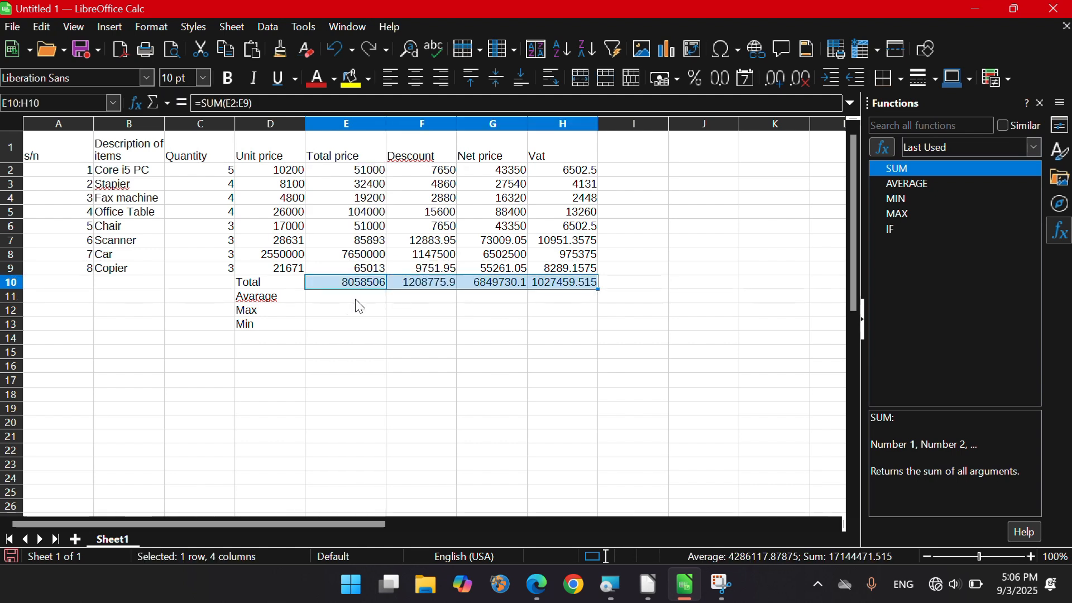
Average the total prices in E11 with =AVERAGE(E2:E9) and fill the formula across to H11
left_click(333, 303)
type("=")
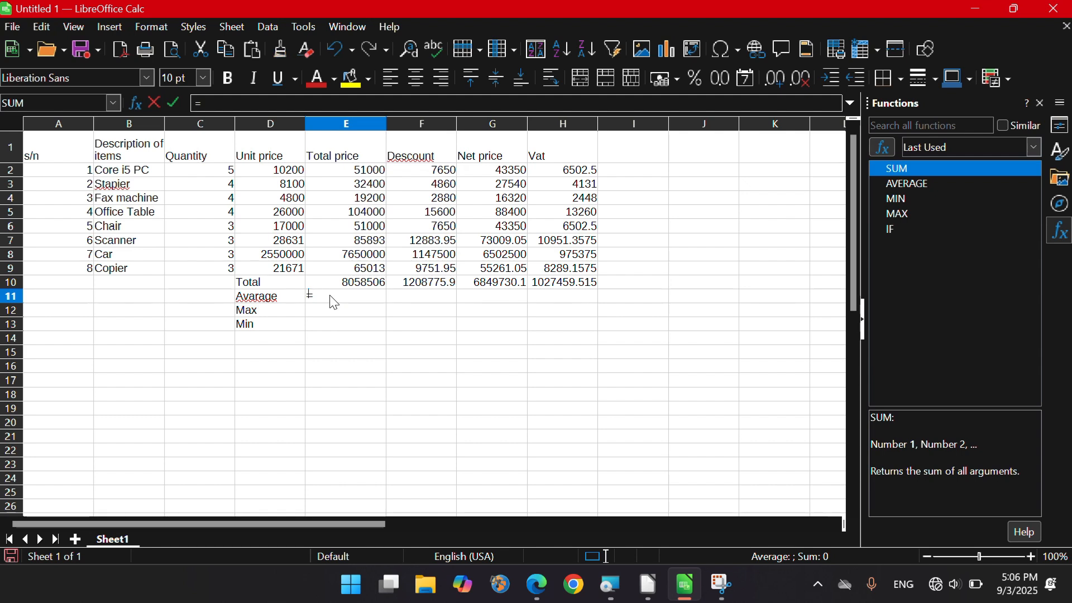
left_click(114, 103)
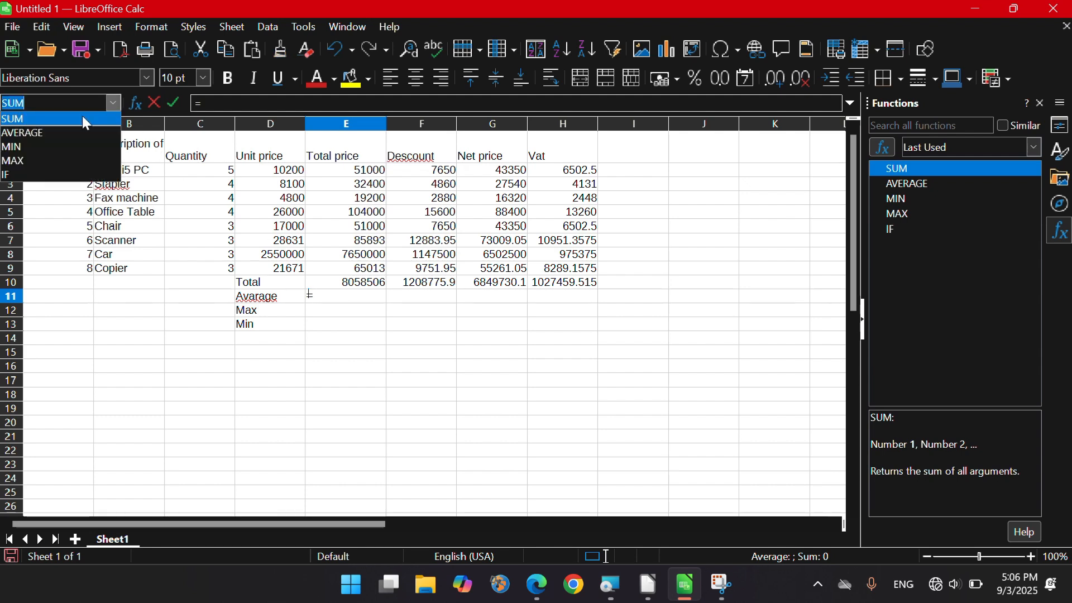
left_click(34, 127)
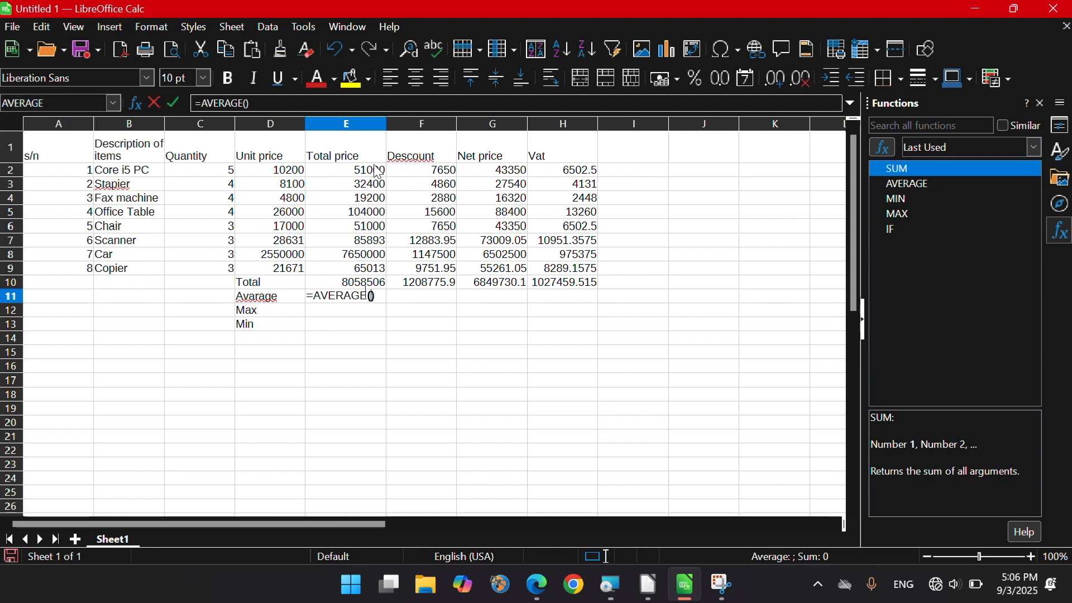
left_click_drag(377, 171, 370, 274)
key("Return")
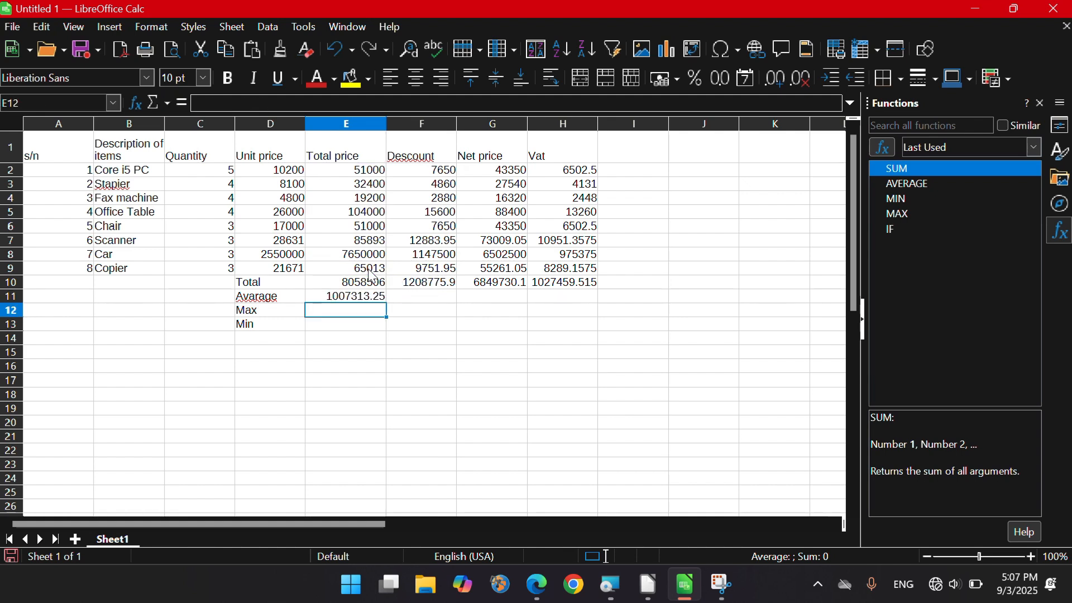
left_click(383, 300)
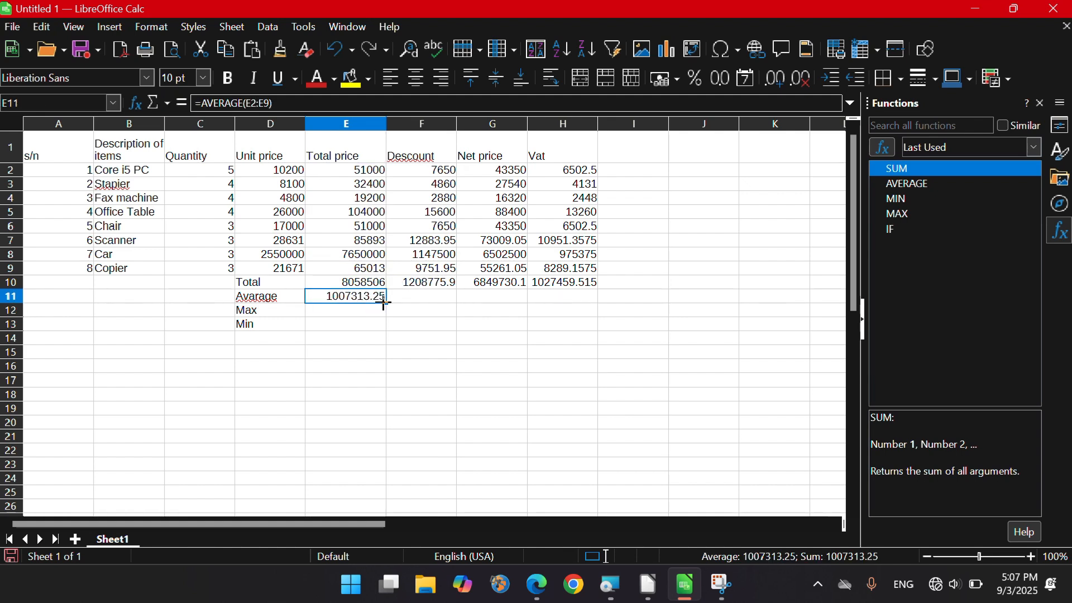
left_click_drag(389, 304, 575, 306)
Find the highest total price in E12 with =MAX(E2:E9) and fill the formula across to H12
left_click(359, 313)
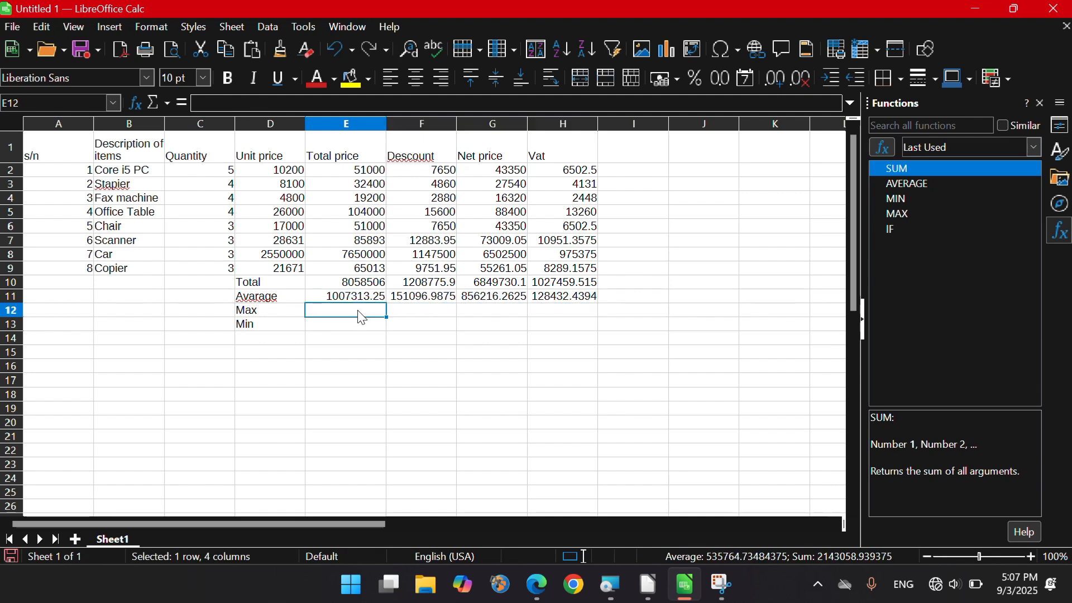
type("=")
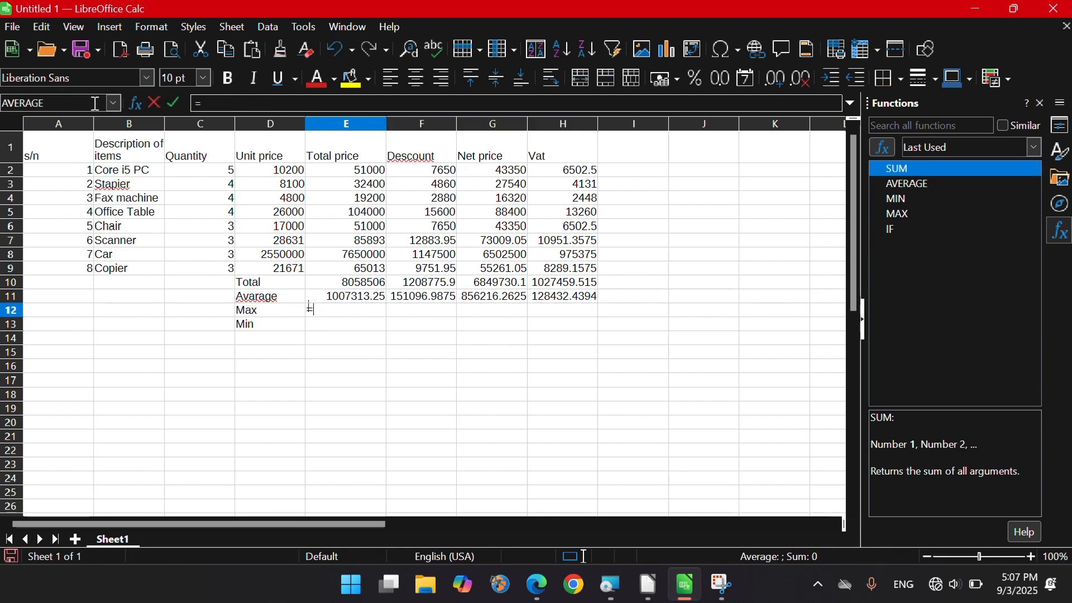
left_click(114, 103)
left_click(22, 161)
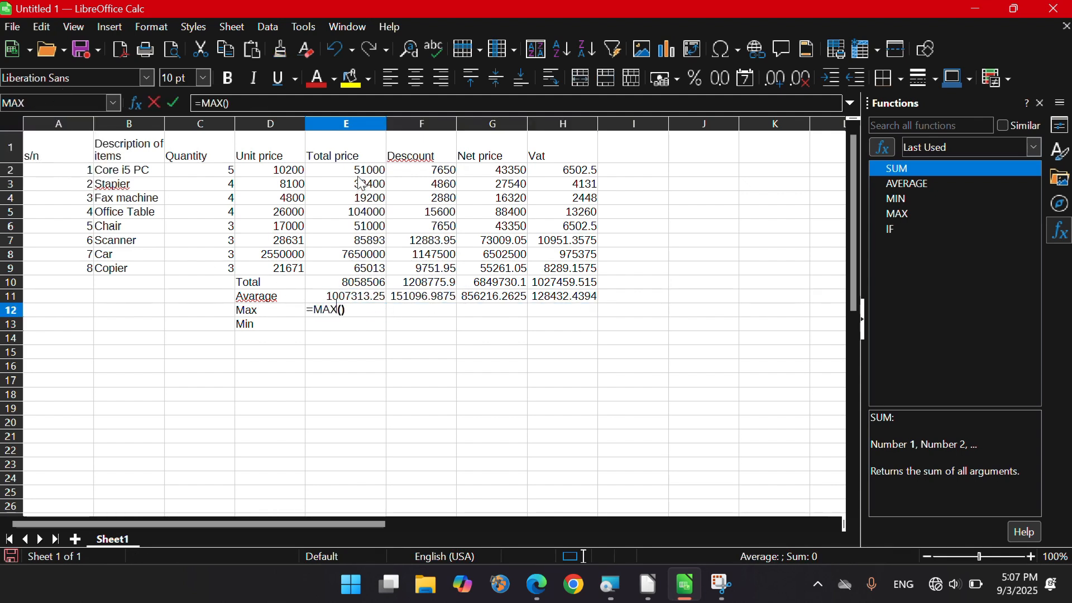
left_click_drag(364, 170, 355, 281)
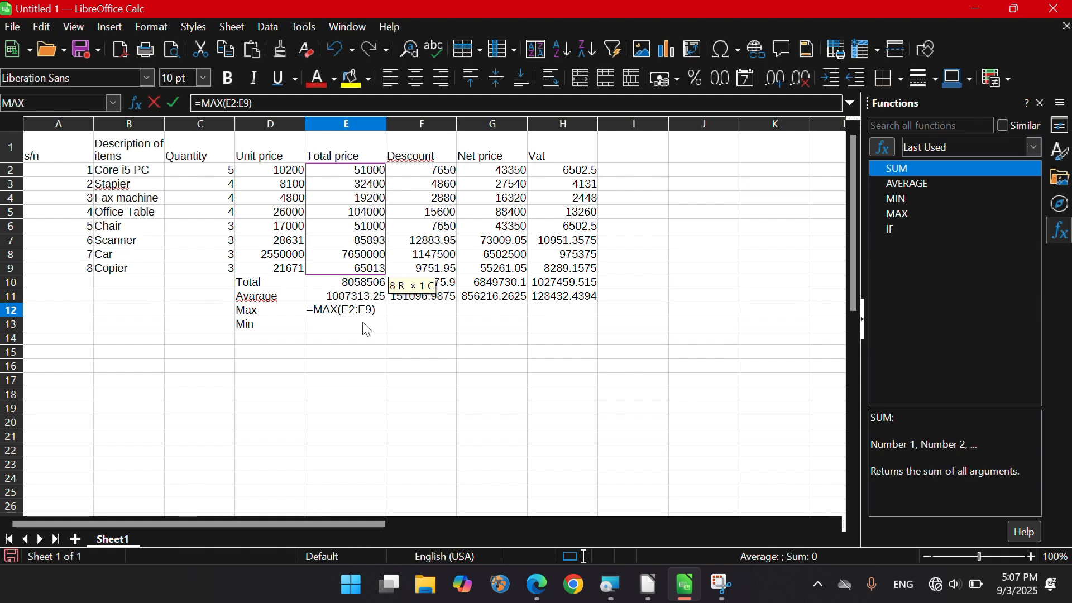
key("Return")
left_click(384, 314)
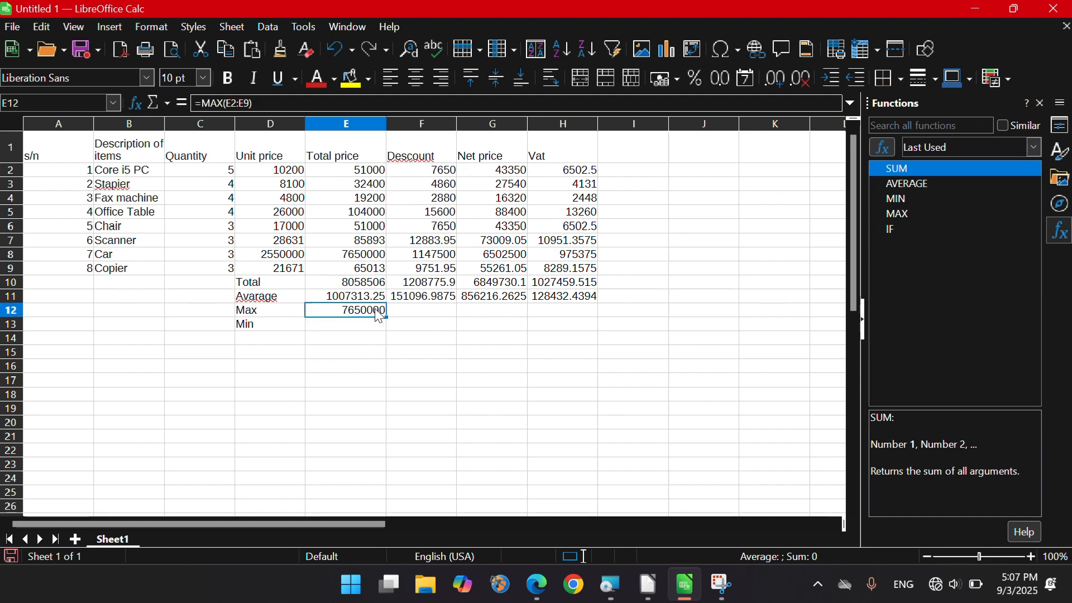
left_click_drag(386, 316, 577, 309)
Find the lowest total price in E13 with =MIN(E2:E9) and fill the formula across to H13
left_click(349, 331)
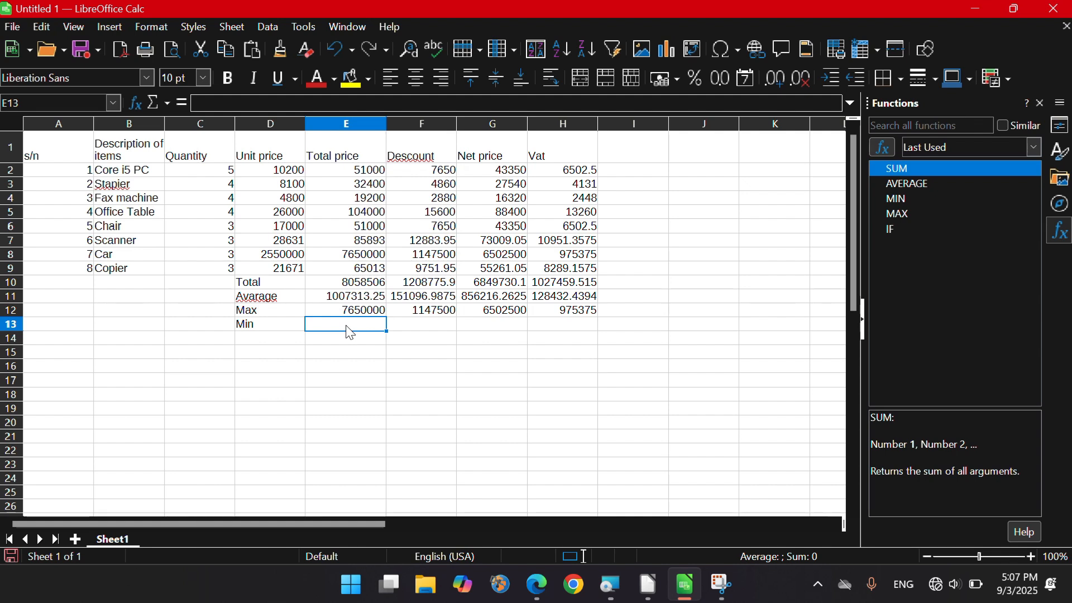
type("=")
left_click(113, 102)
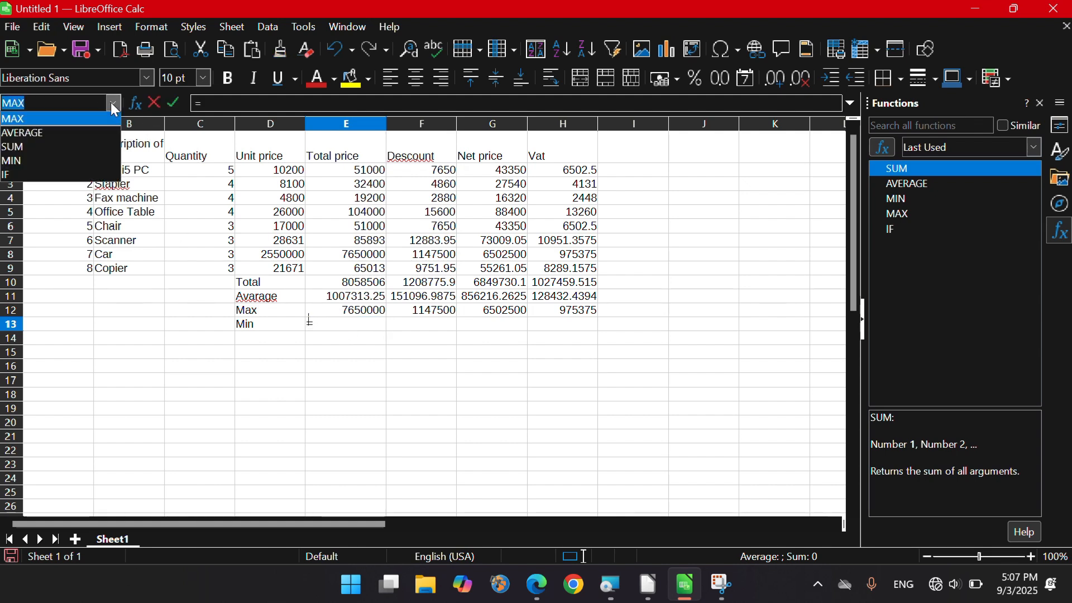
left_click(53, 162)
left_click_drag(370, 171, 381, 273)
key("Return")
left_click(366, 325)
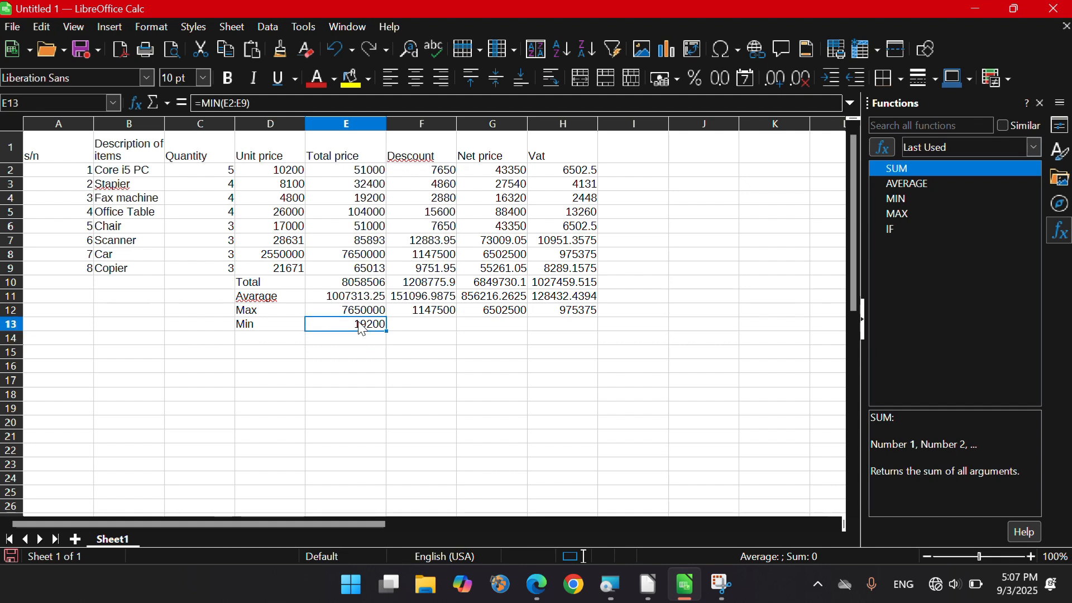
left_click_drag(386, 331, 579, 335)
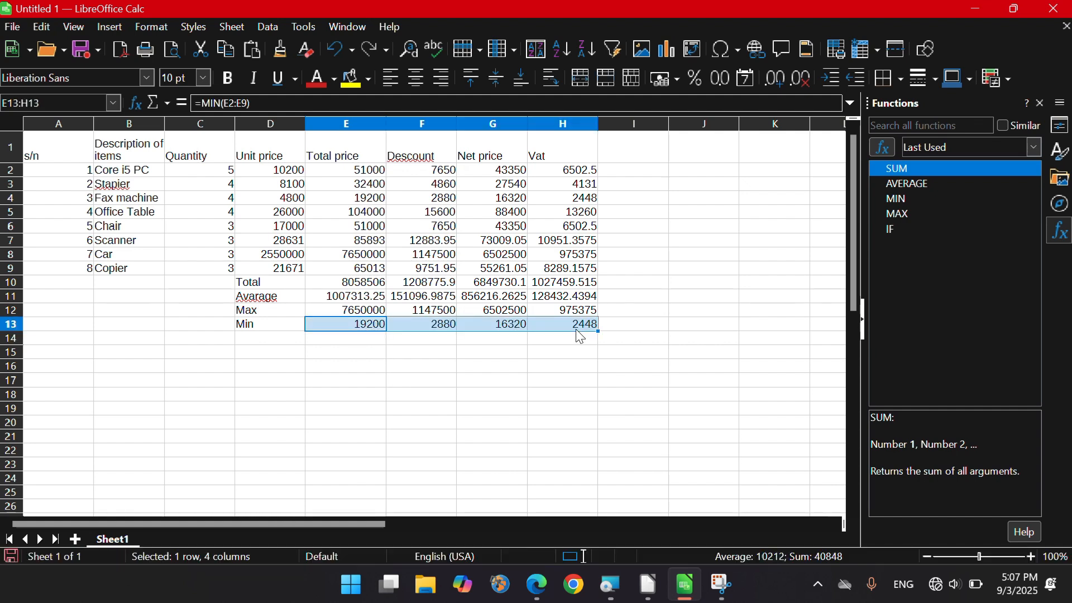
left_click(329, 400)
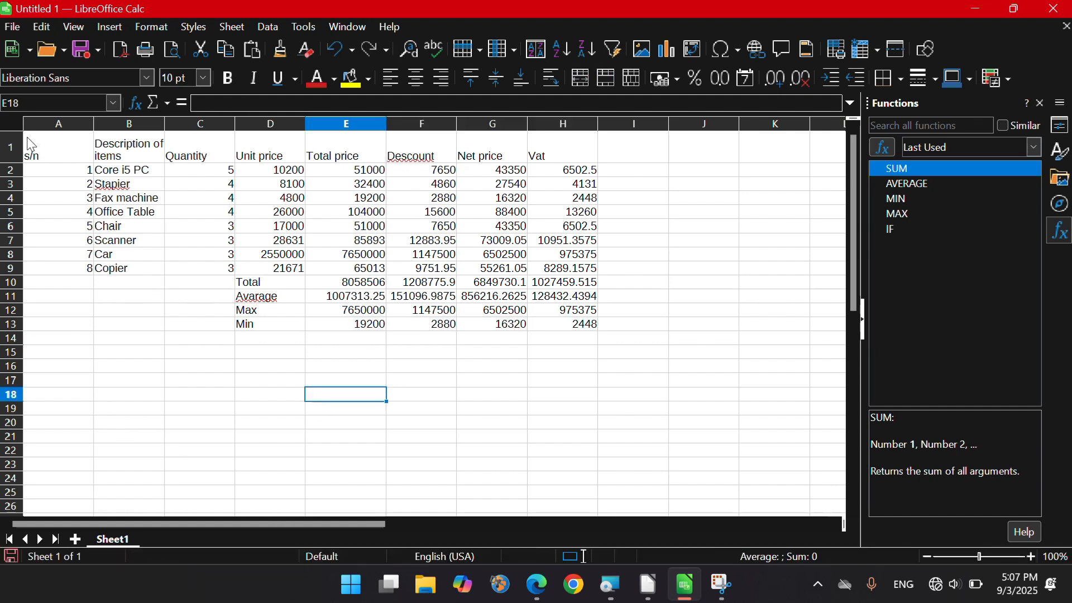
Apply horizontal line borders across the whole table, A1:H13
left_click_drag(30, 144, 581, 327)
left_click(889, 78)
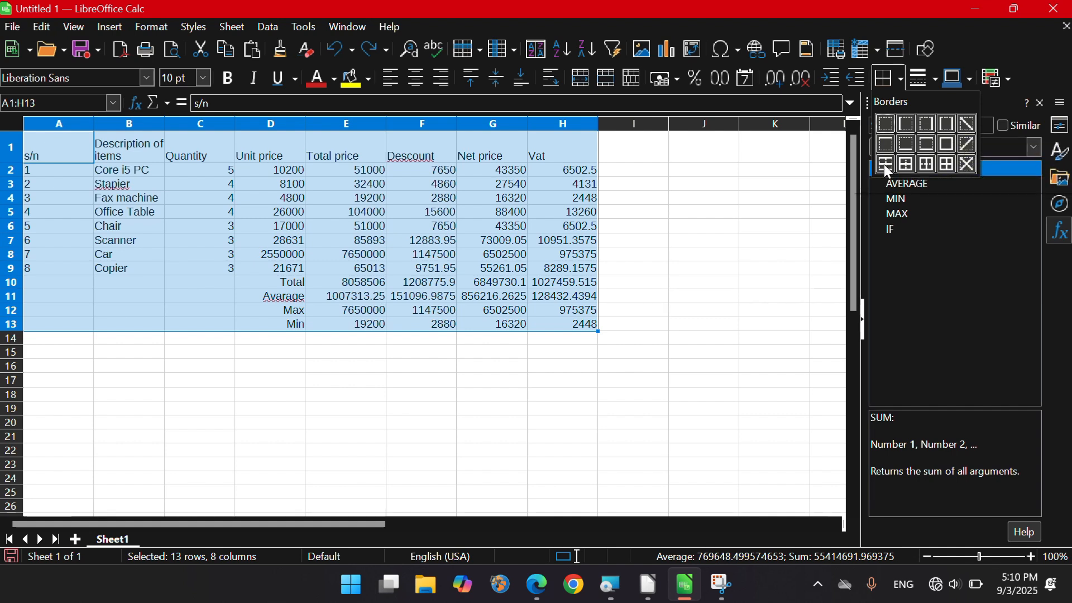
left_click(888, 168)
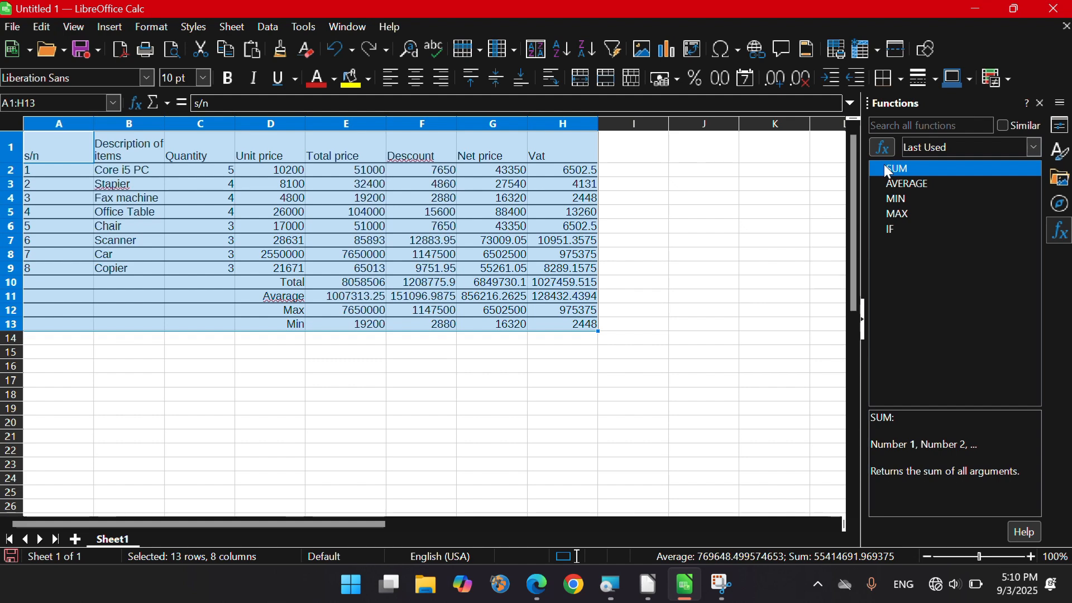
left_click(204, 367)
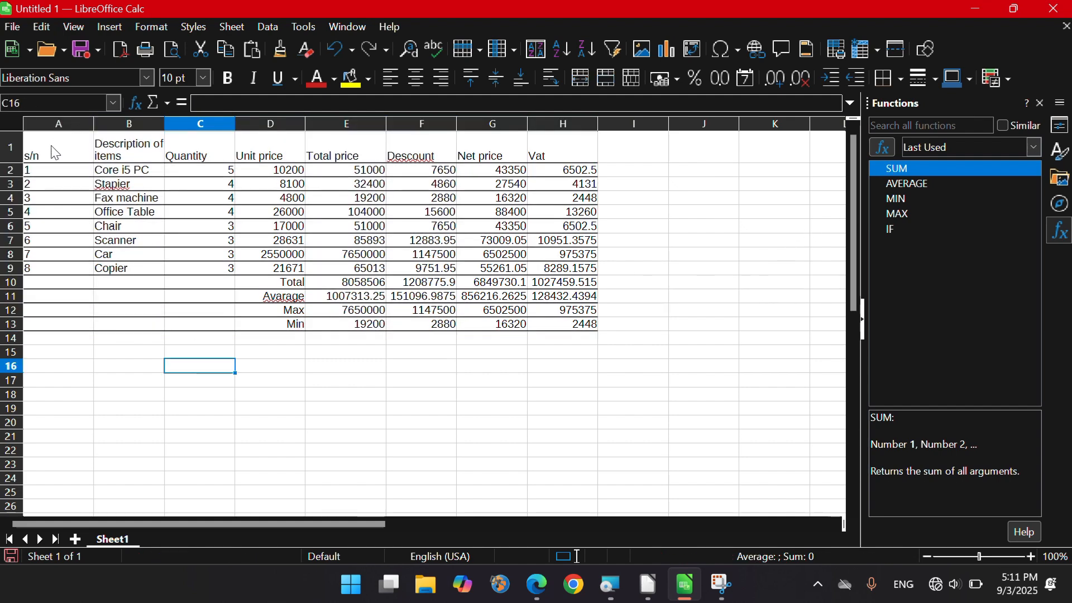
Apply full grid borders to the header row A1:H1
left_click_drag(54, 152, 574, 148)
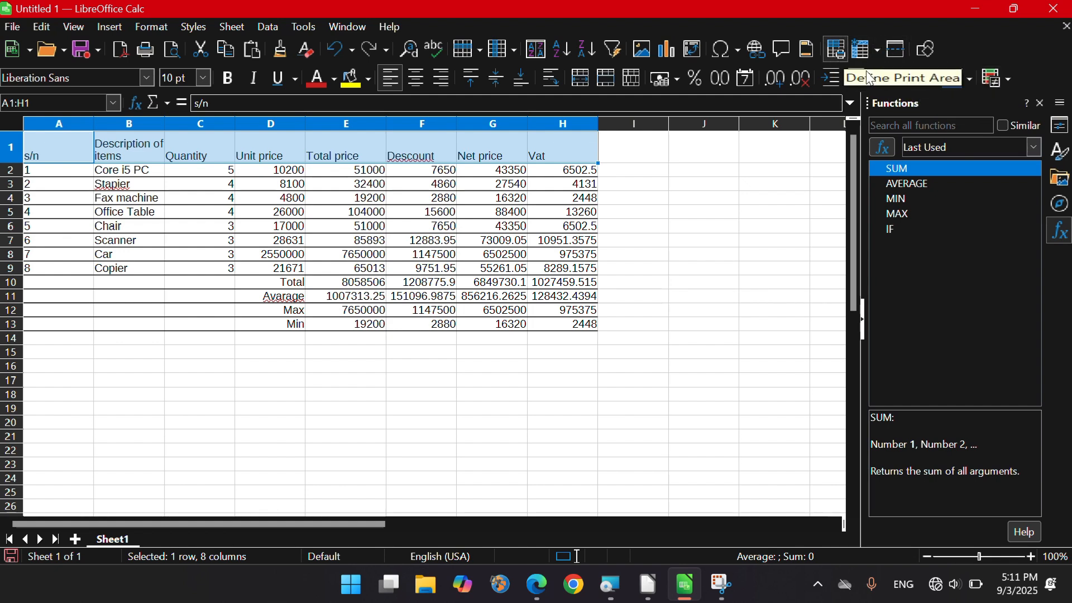
left_click(893, 79)
left_click(947, 164)
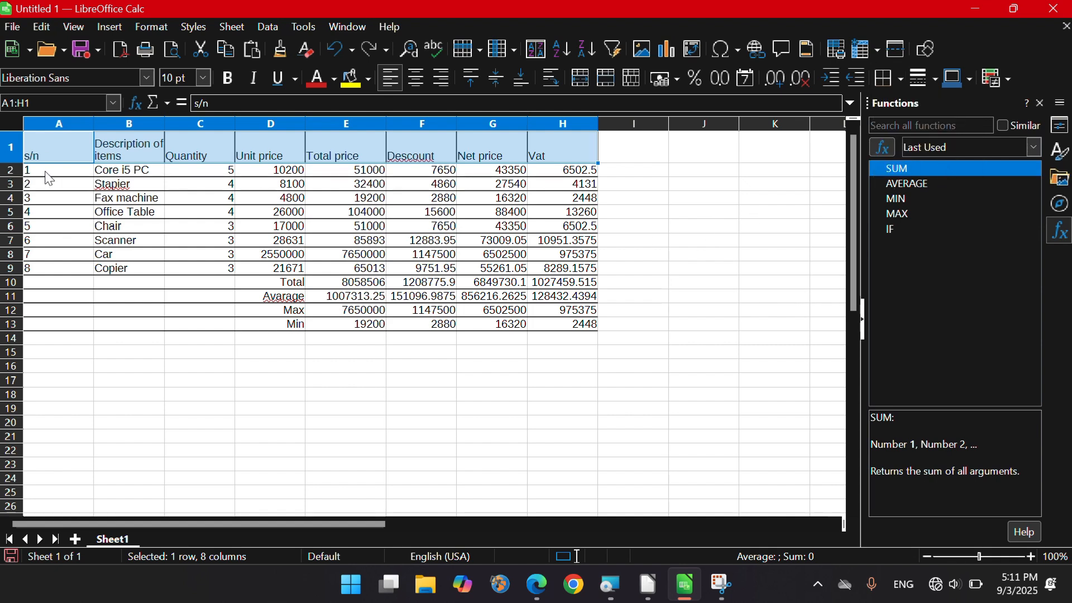
Apply full grid borders to the item and summary rows, A2:H13
left_click_drag(46, 174, 587, 327)
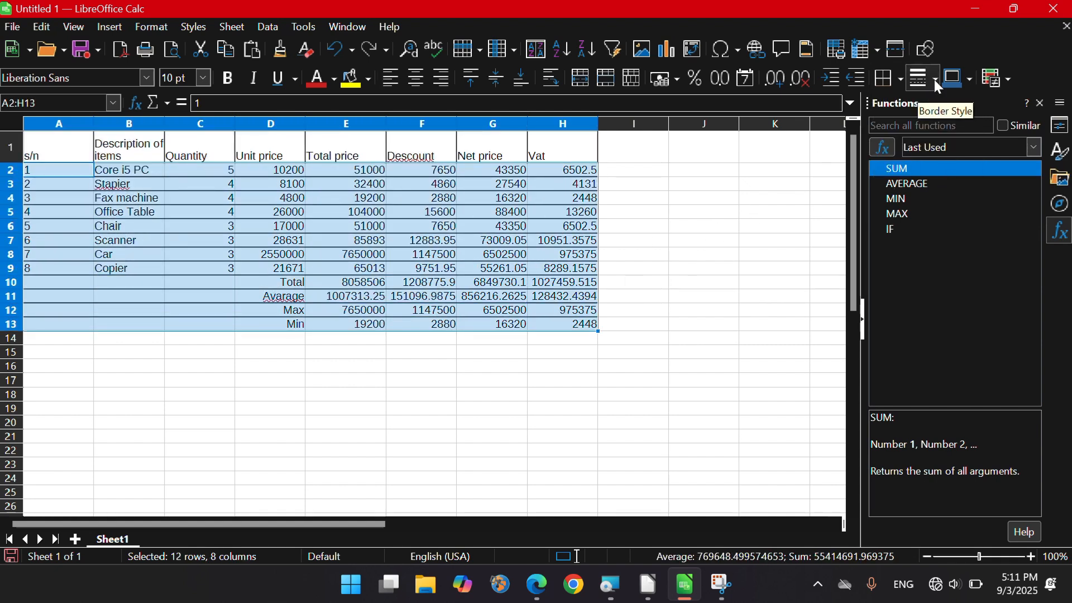
left_click(935, 81)
left_click(899, 81)
left_click(898, 80)
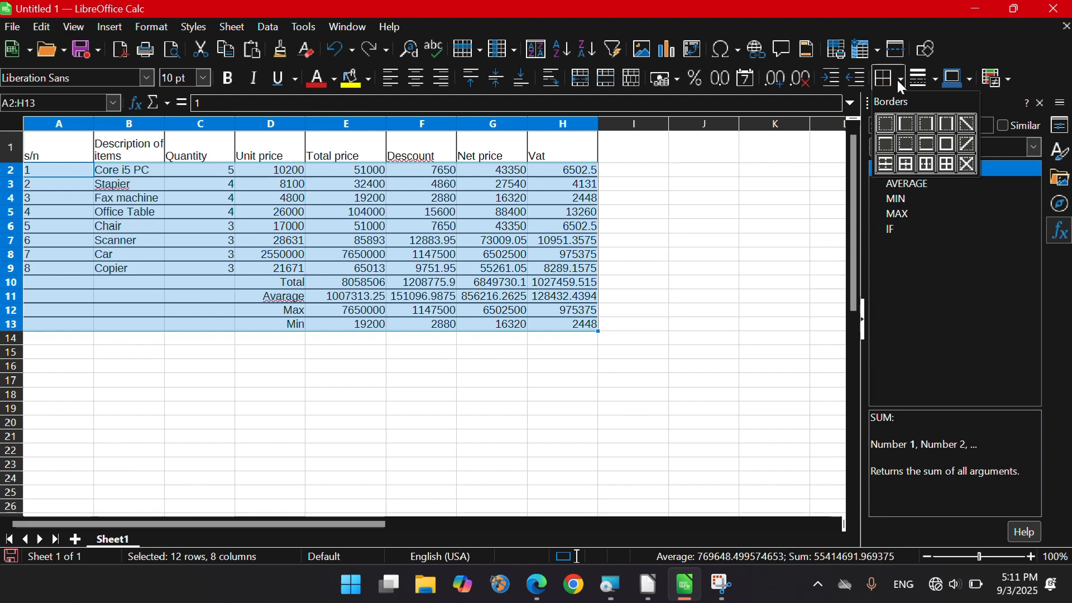
left_click(948, 164)
left_click(737, 283)
Make the header row A1:H1 and the summary labels in D10:D13 bold
left_click_drag(59, 153, 555, 150)
left_click(228, 78)
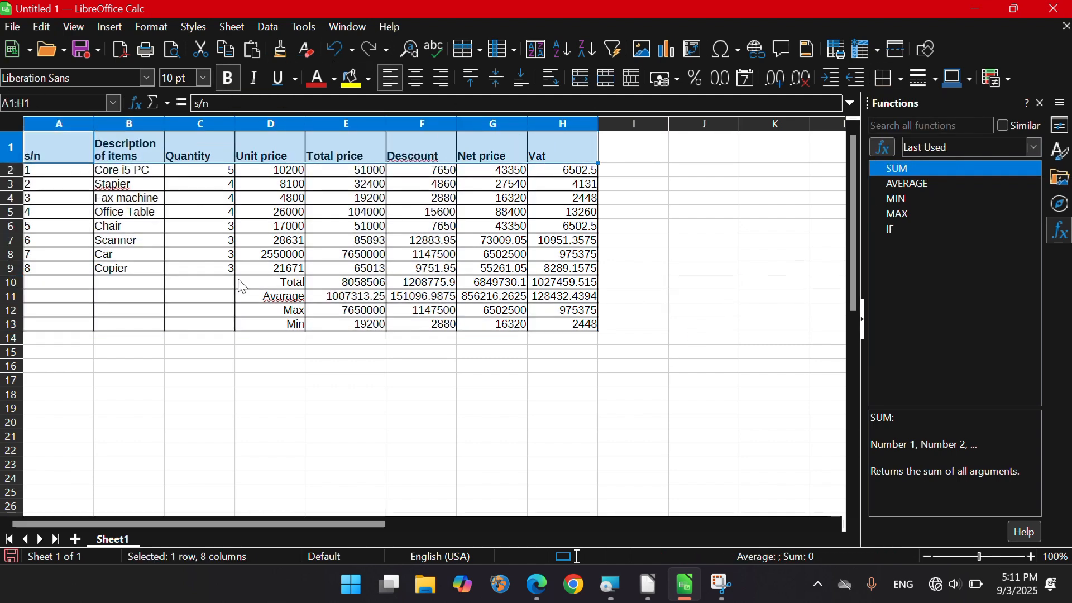
left_click_drag(270, 290, 280, 323)
key("ctrl+b")
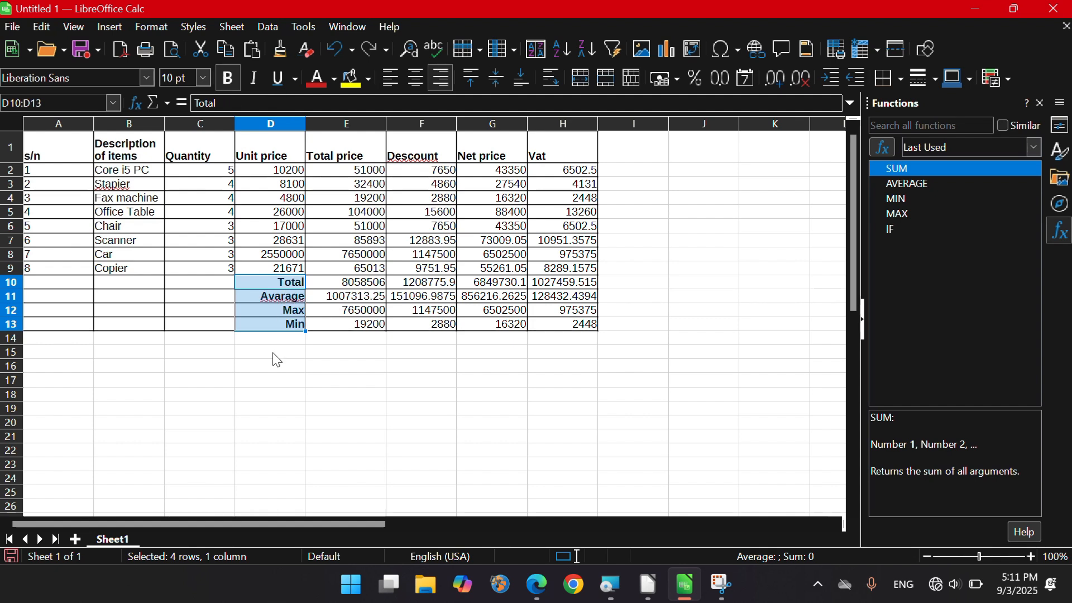
left_click(295, 420)
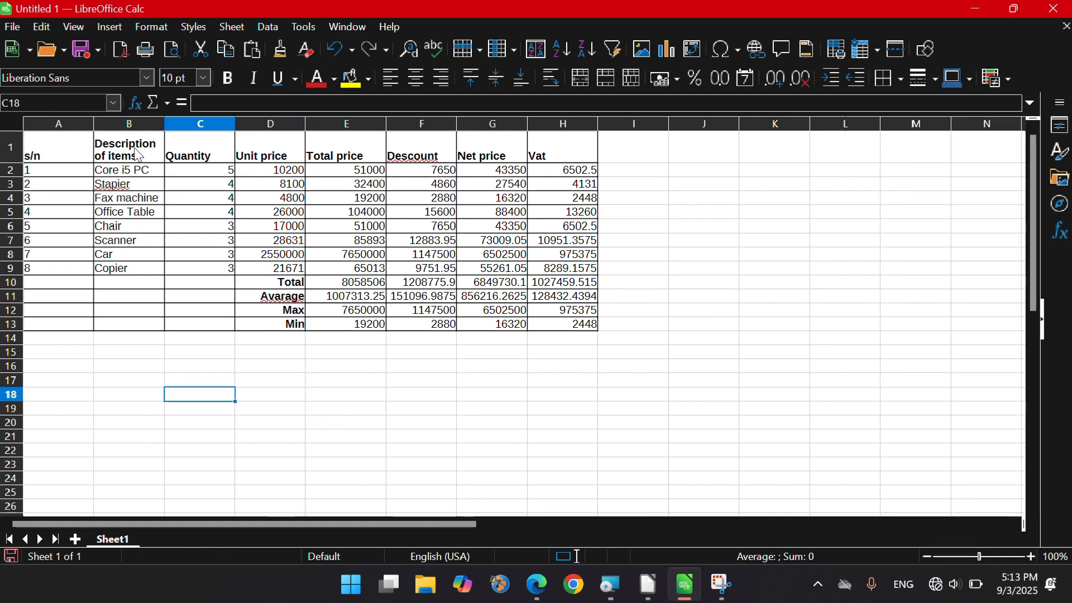
Insert a normal pie chart of net price per item from B1:B9 and G1:G9
left_click_drag(137, 156, 143, 276)
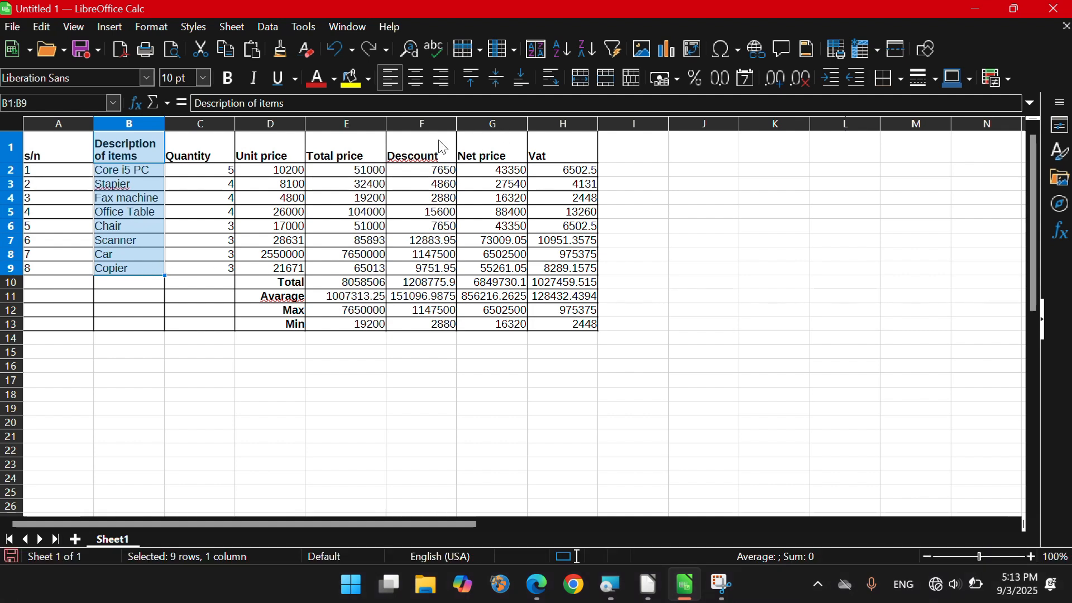
left_click_drag(487, 156, 499, 270)
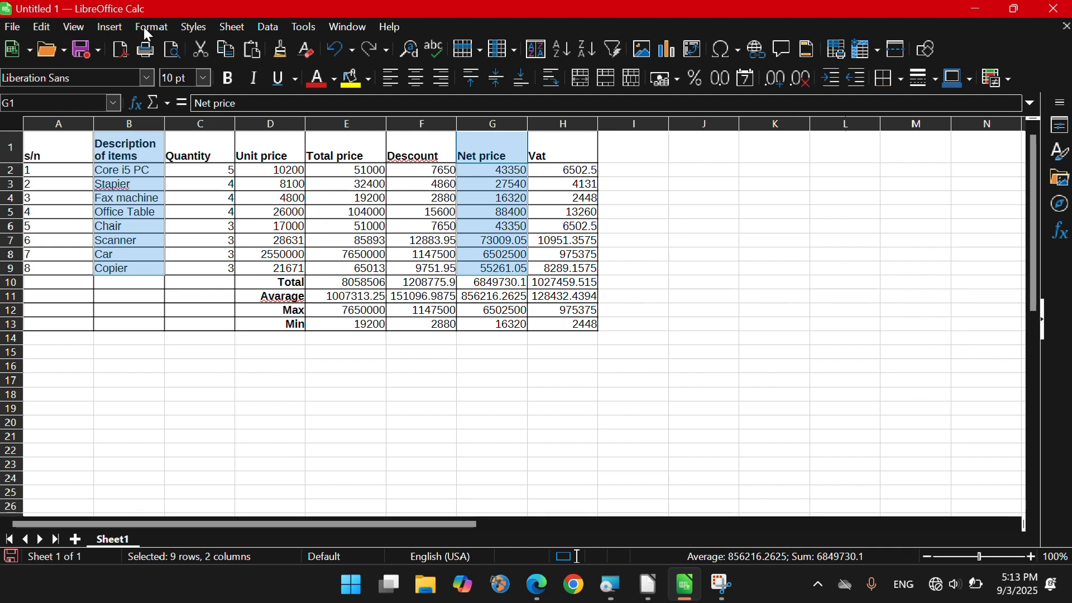
left_click(118, 23)
left_click(133, 60)
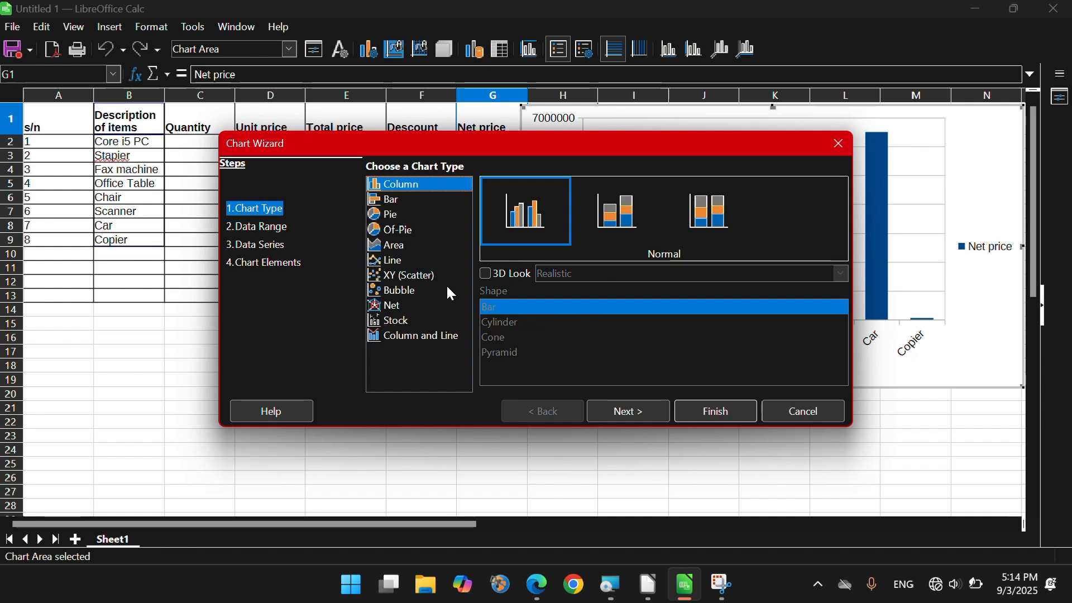
left_click(390, 218)
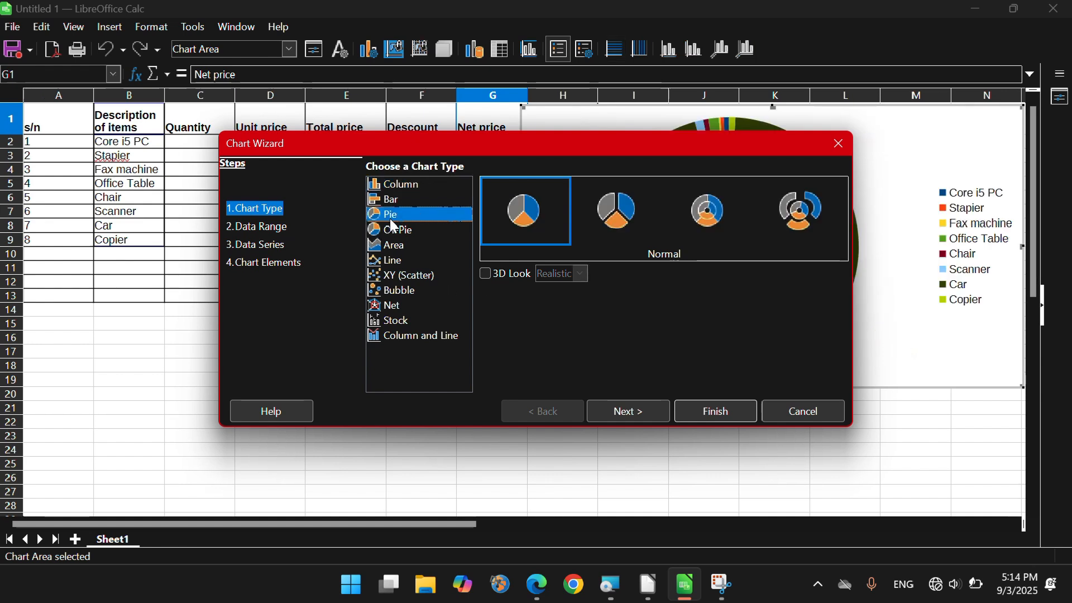
left_click(719, 407)
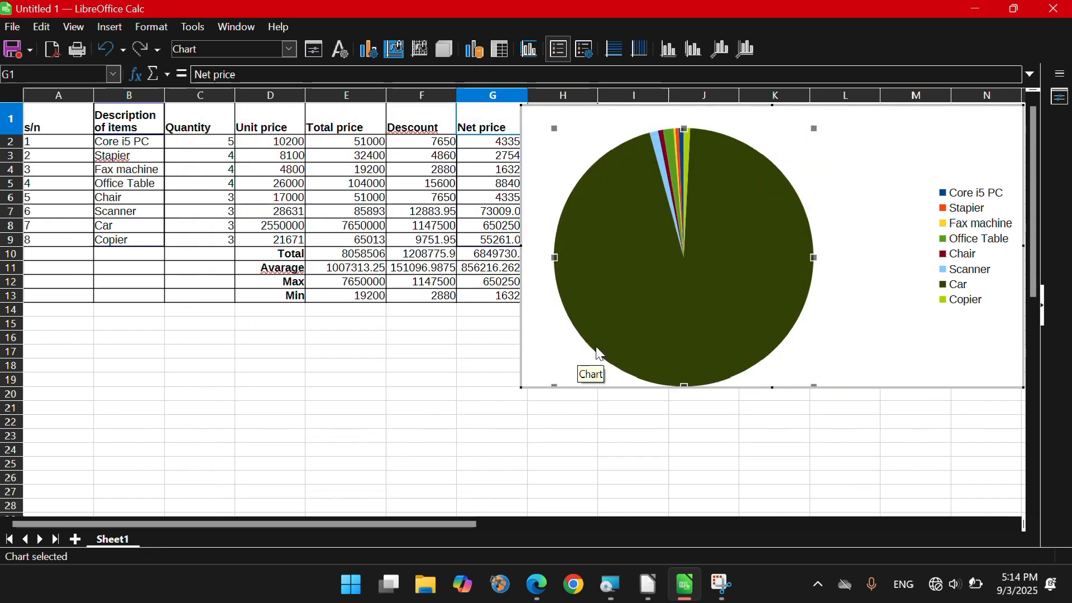
Undo the last repositioning of the pie within the chart area
left_click(687, 296)
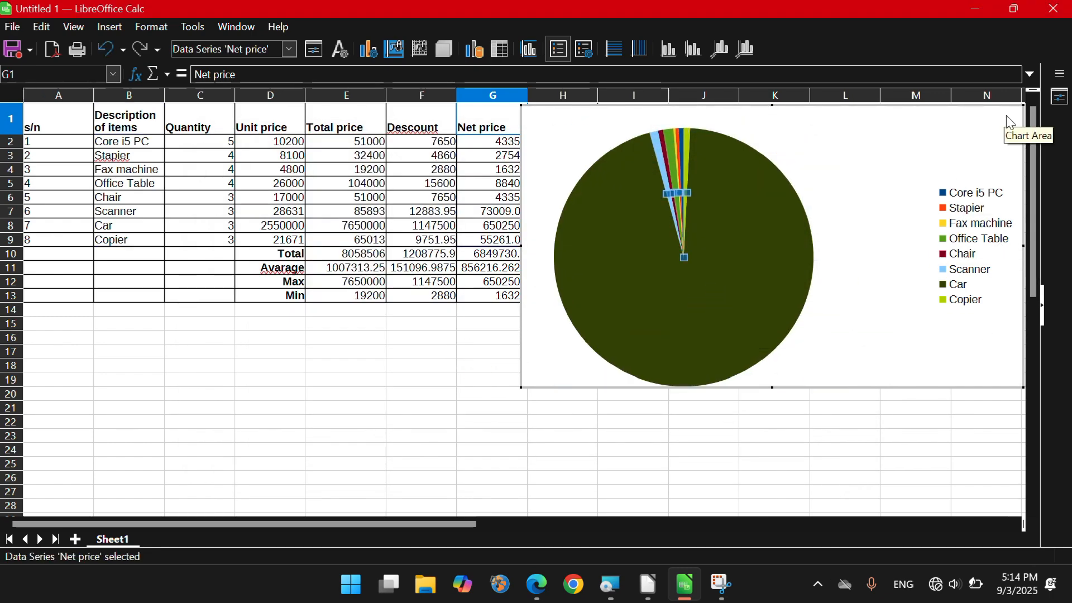
left_click(538, 240)
left_click(727, 213)
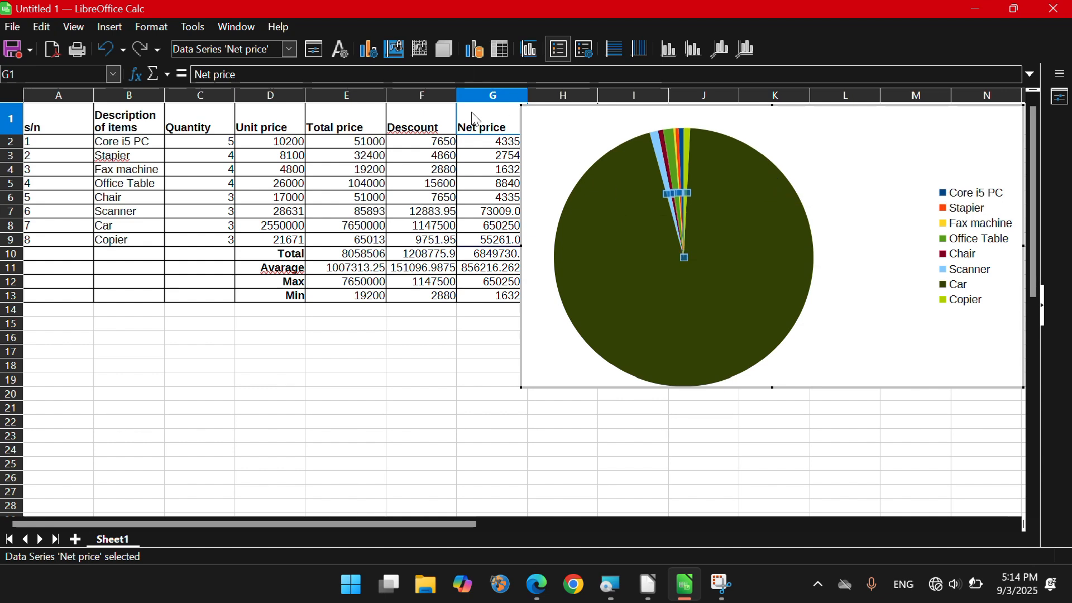
left_click(101, 50)
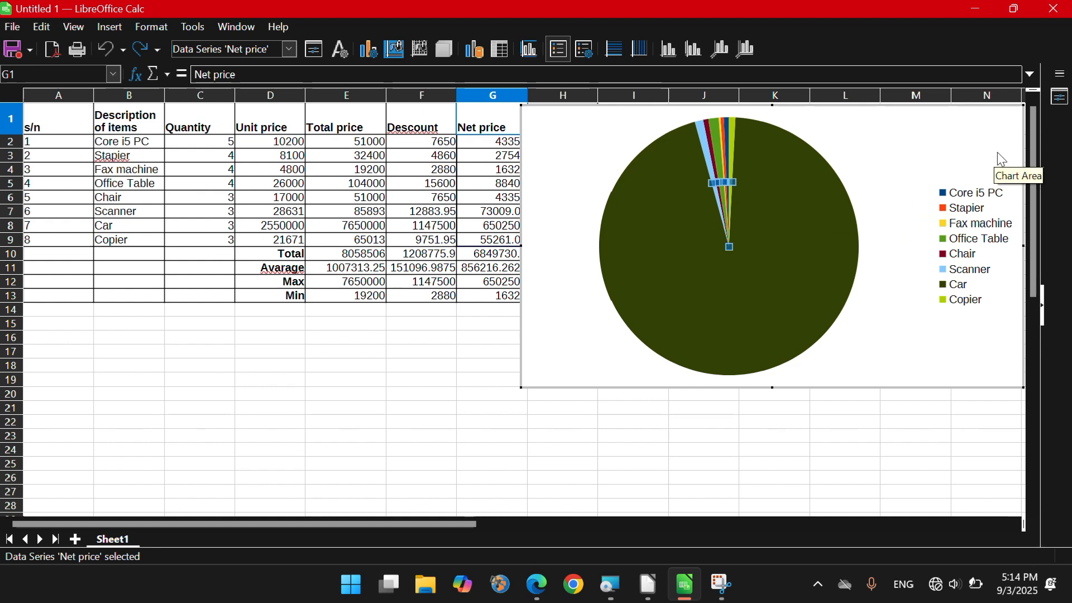
Delete the legend from the pie chart
right_click(814, 137)
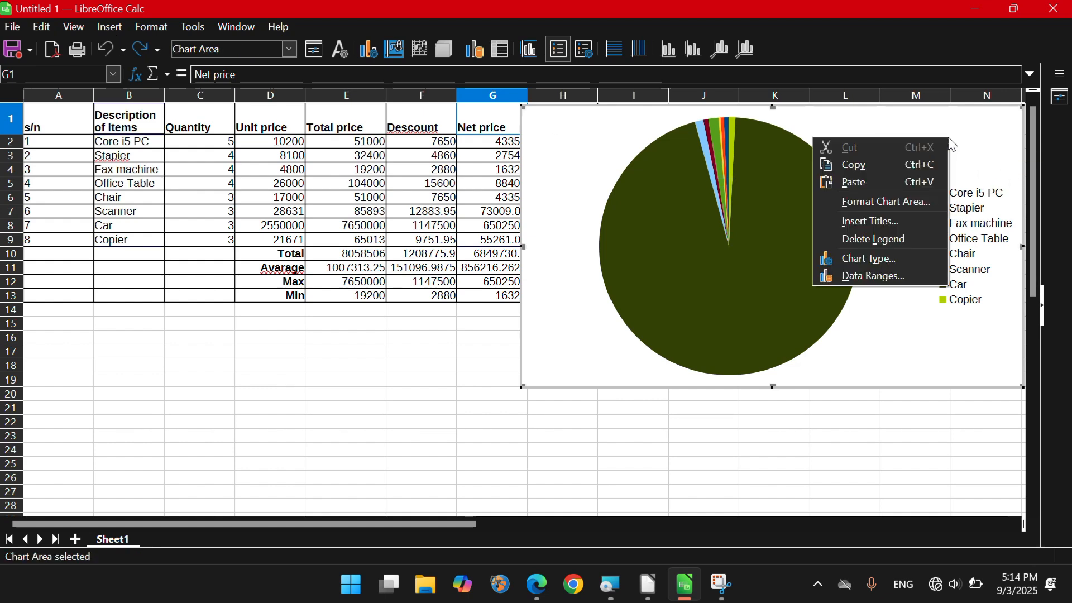
left_click(871, 241)
right_click(974, 200)
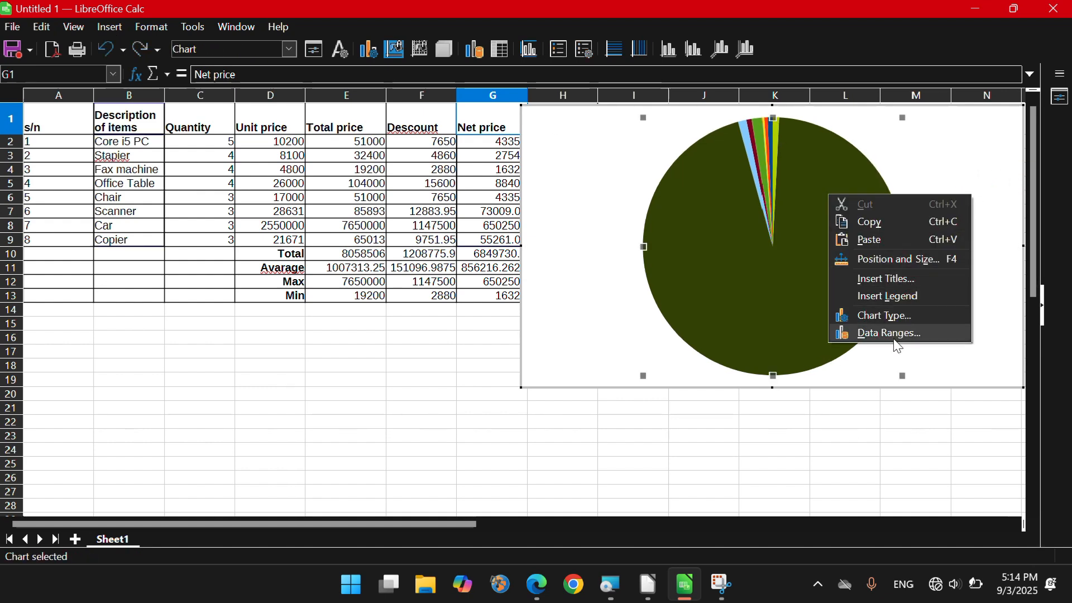
left_click(578, 305)
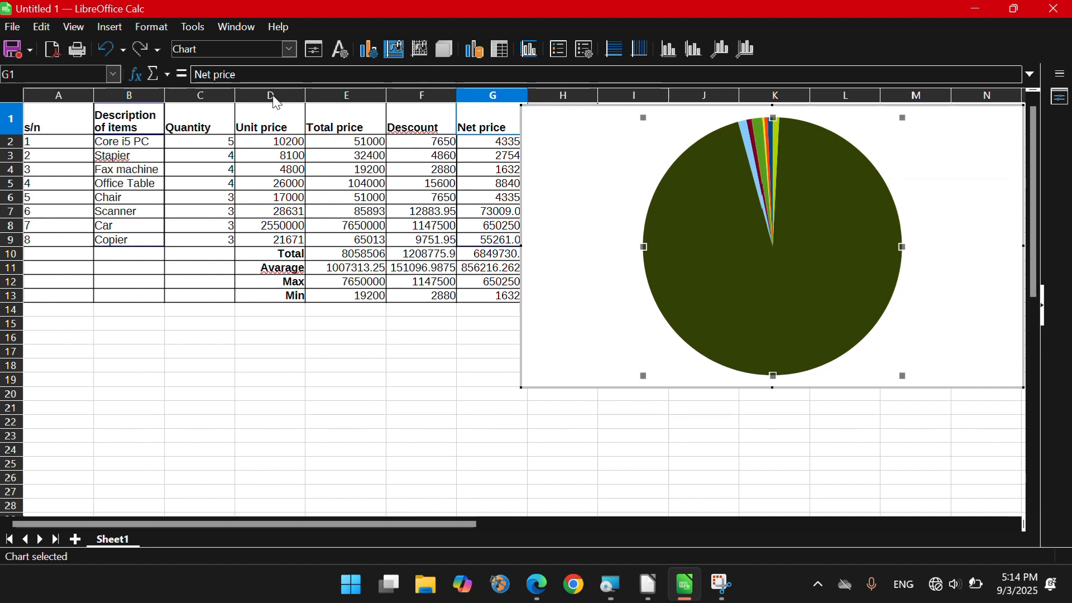
Preview the exploded pie, donut and exploded donut variants in the chart type settings, then return to the normal pie
left_click(150, 22)
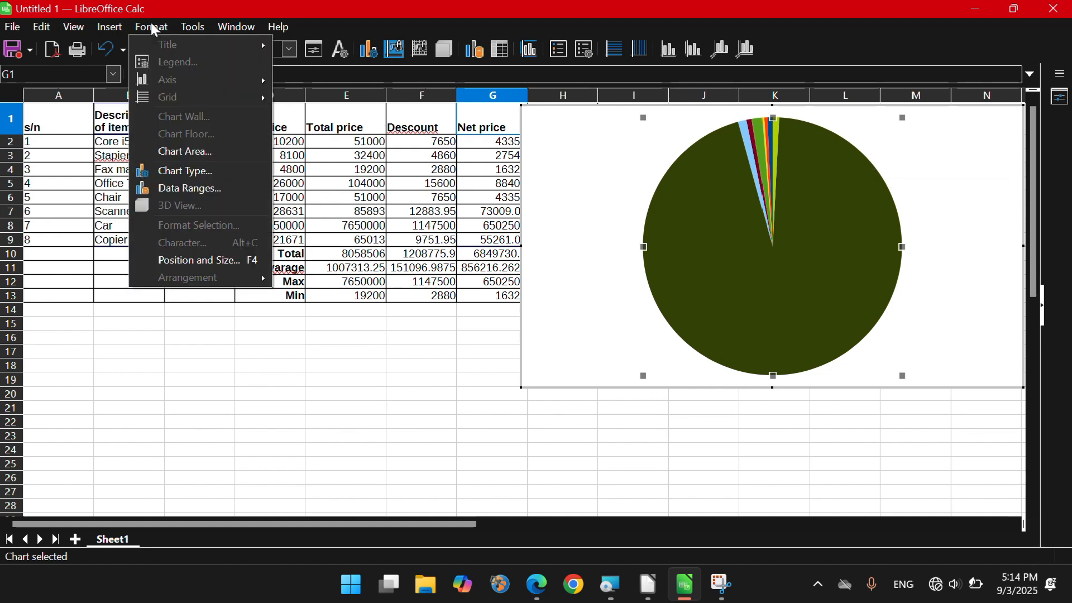
left_click(198, 176)
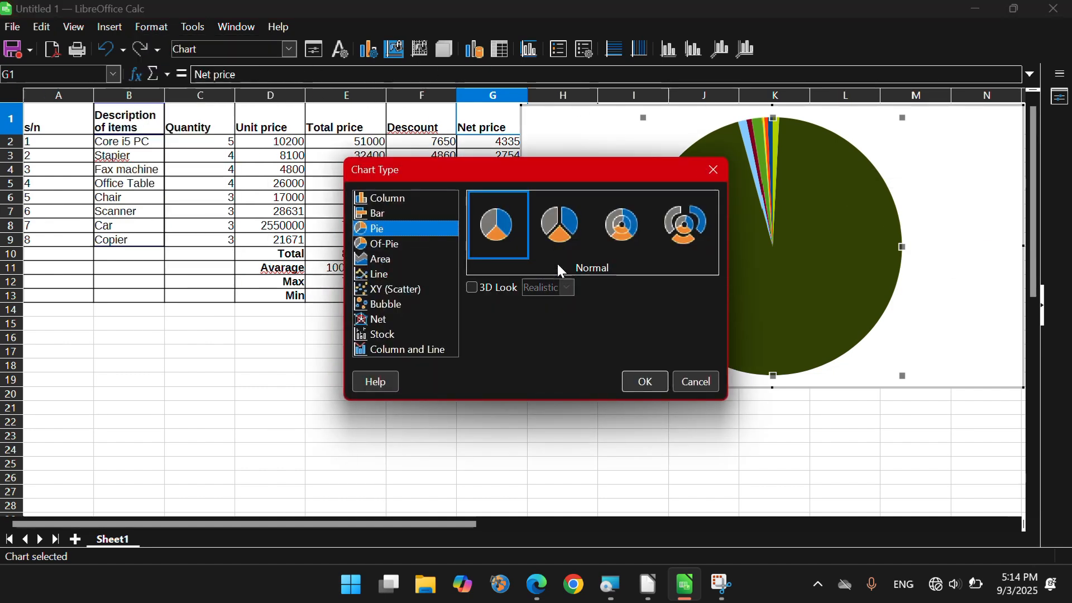
left_click(561, 232)
left_click(622, 232)
left_click(681, 244)
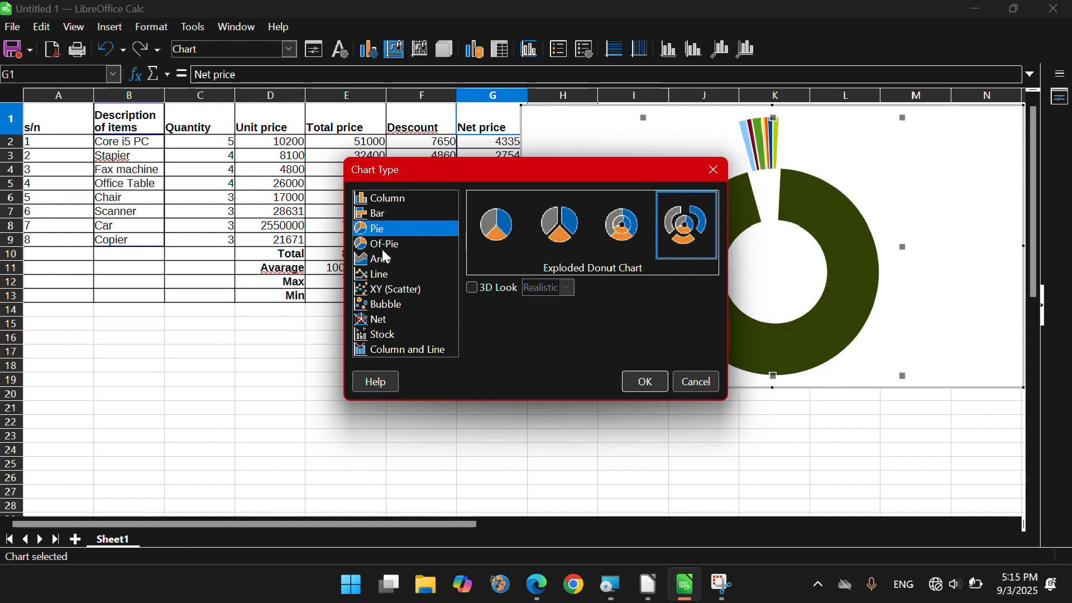
left_click(643, 222)
left_click(561, 226)
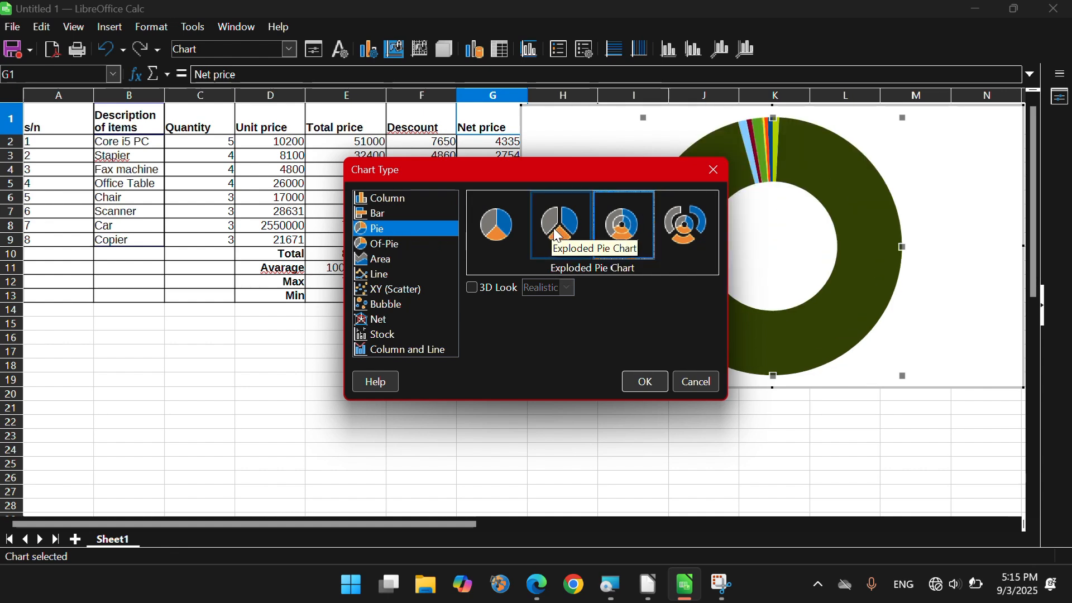
left_click(495, 229)
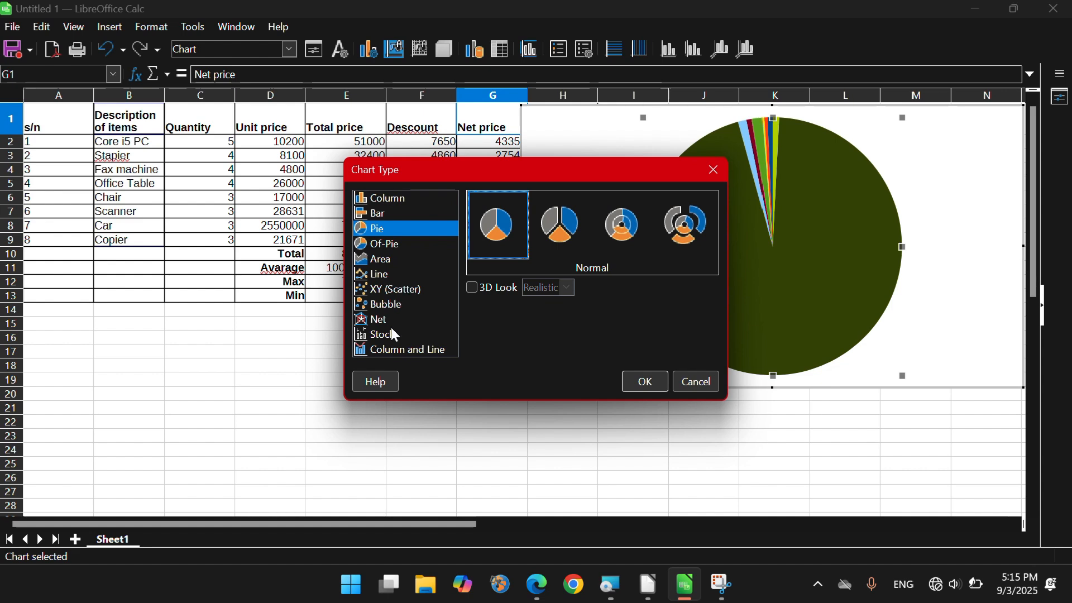
Preview the Of-Pie, Column and Line, Stock, Bubble and Line chart types for the net price chart, then return to the normal pie
left_click(389, 246)
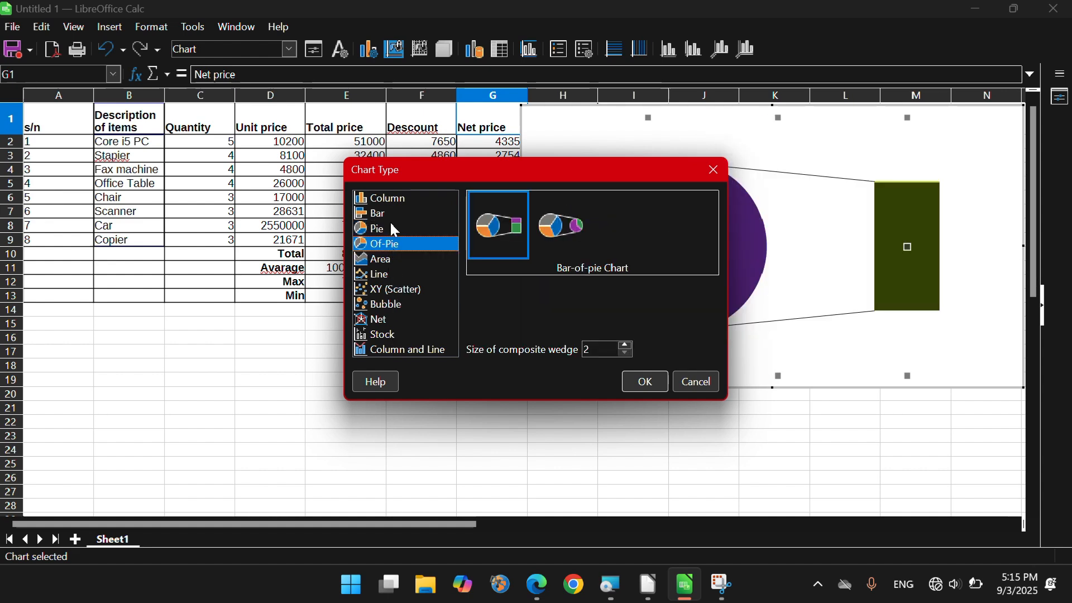
left_click(390, 222)
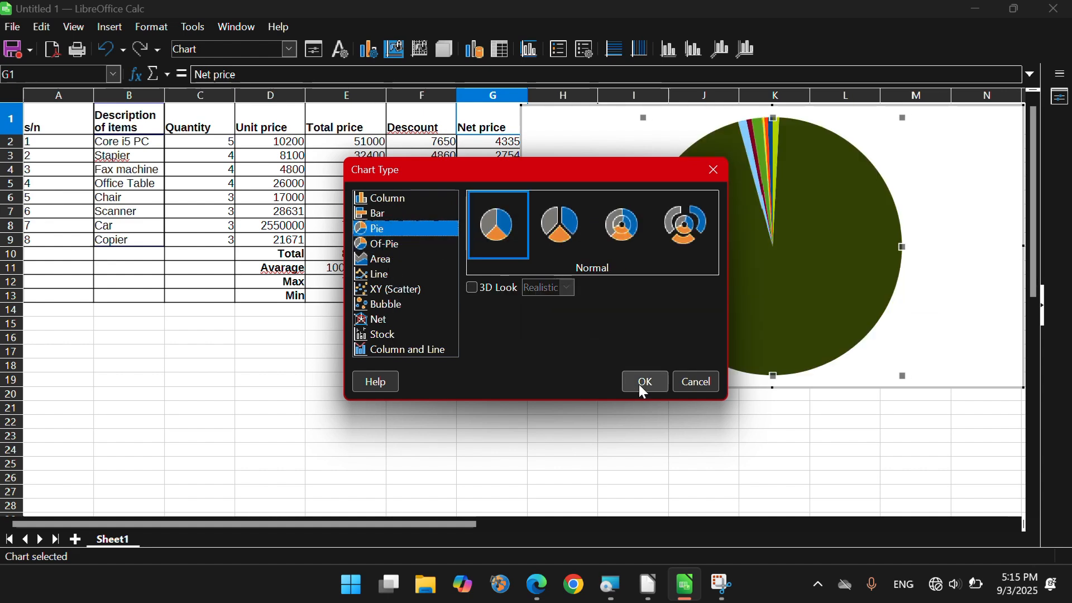
left_click(383, 350)
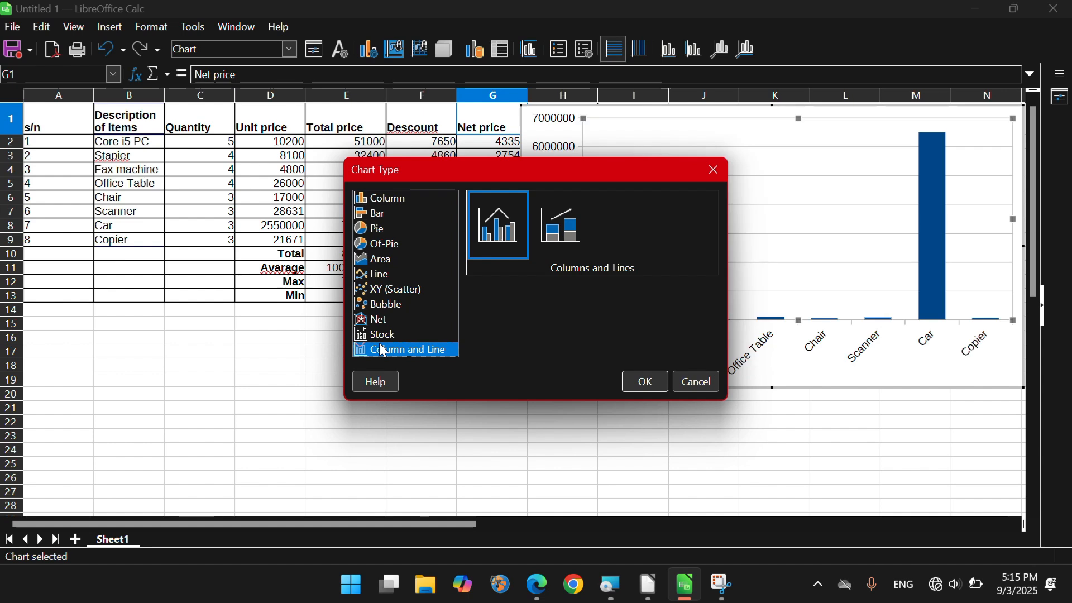
left_click(382, 337)
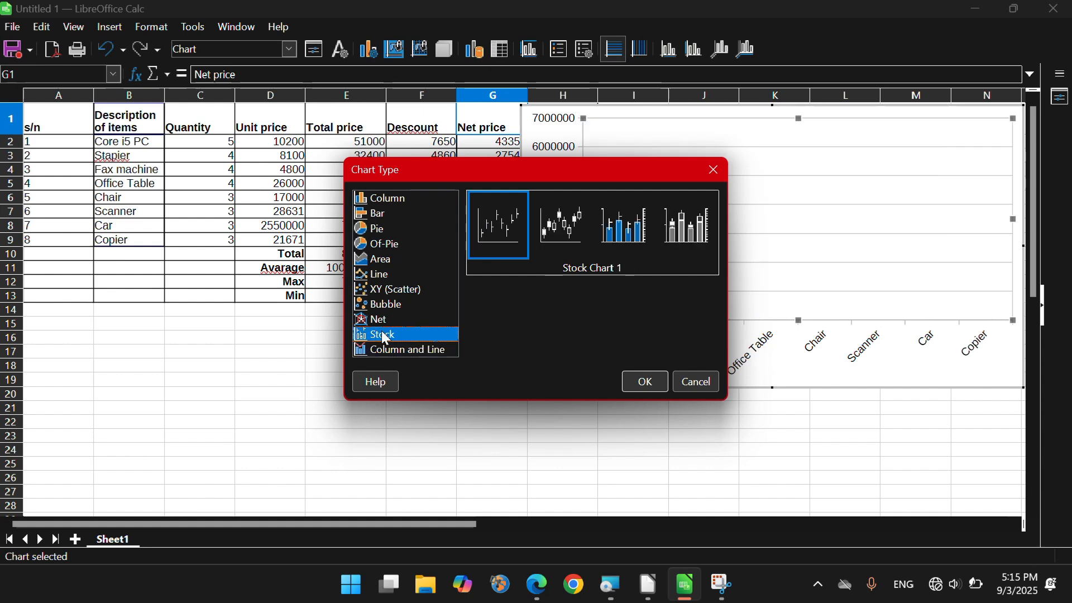
left_click_drag(555, 176, 353, 209)
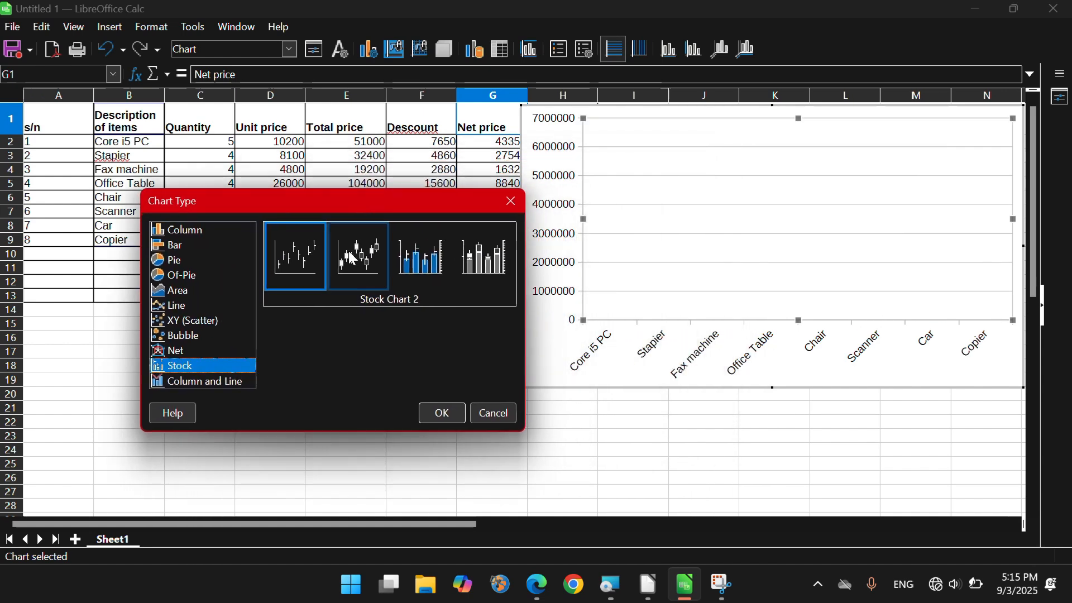
left_click(165, 334)
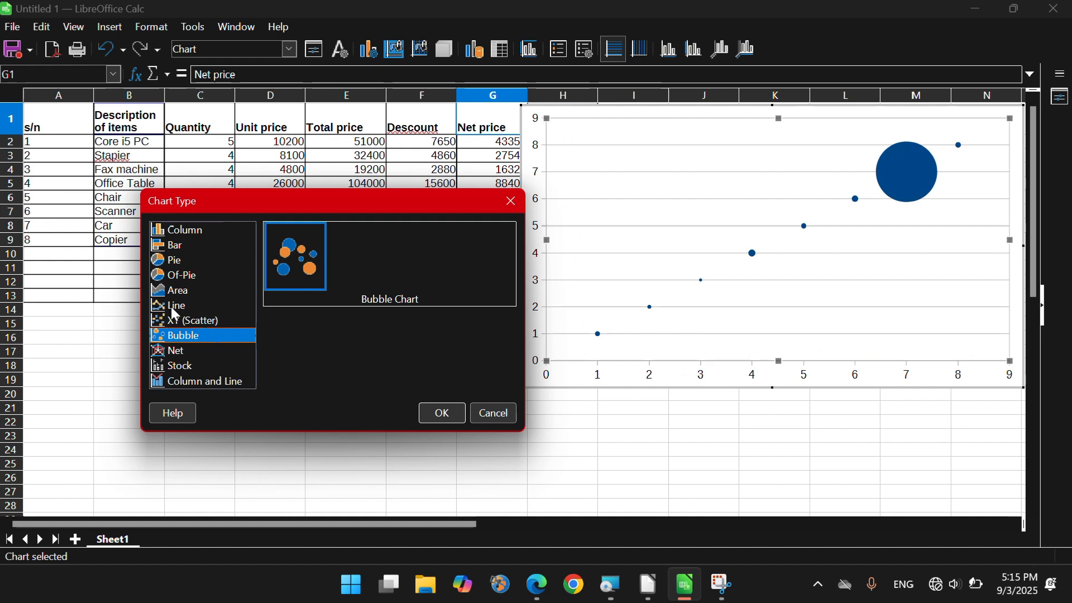
left_click(172, 307)
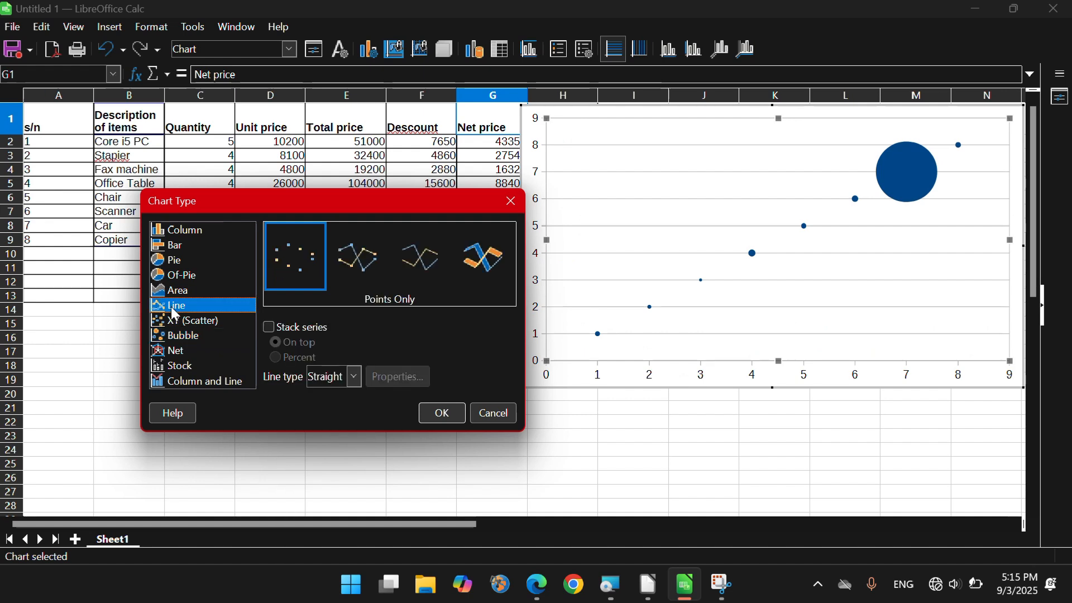
left_click(185, 276)
left_click(173, 261)
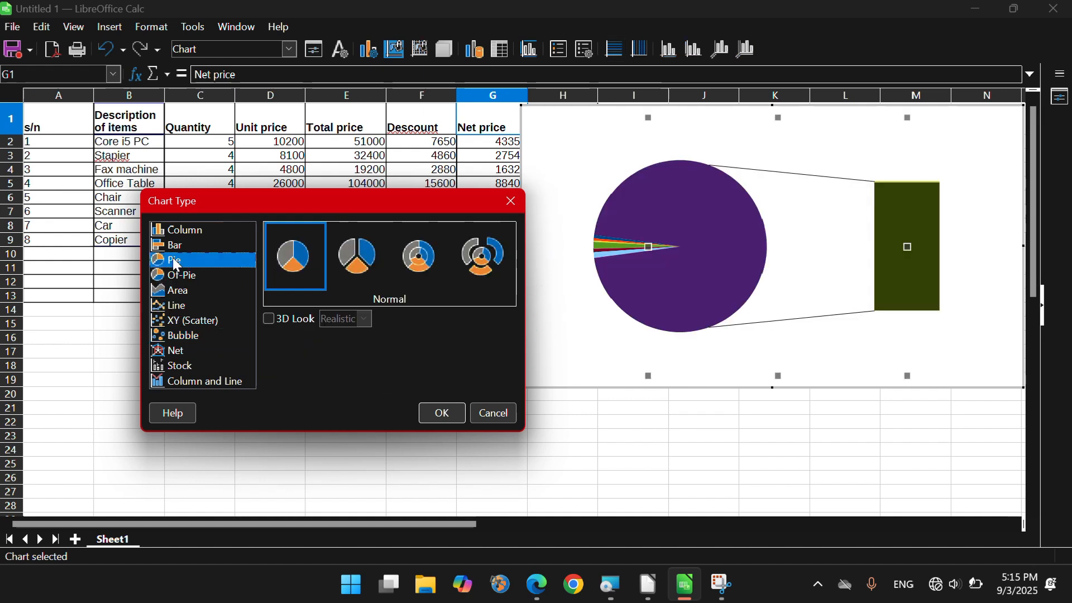
left_click(170, 381)
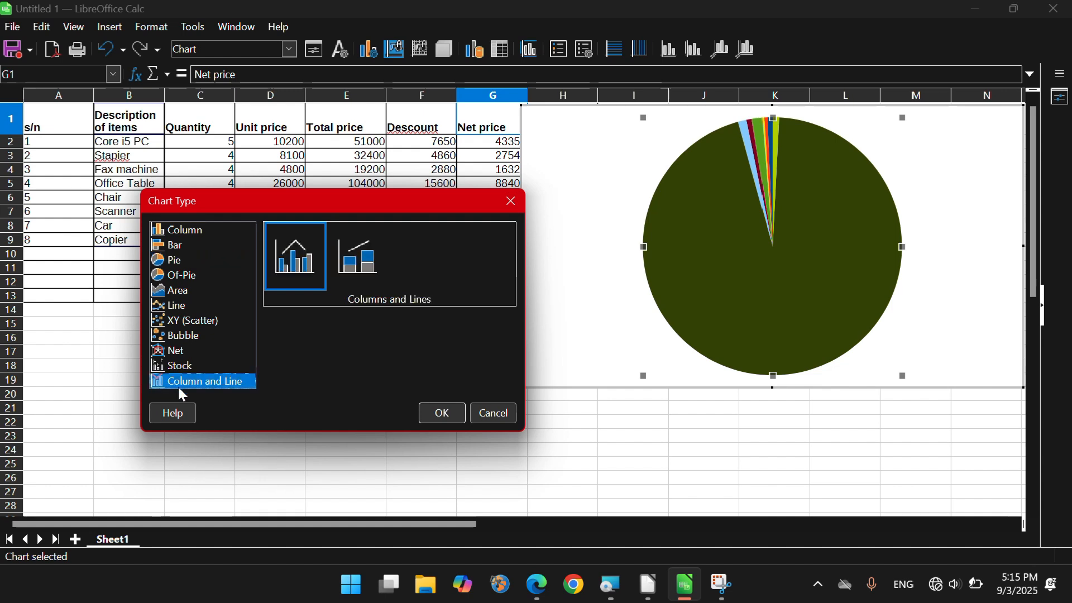
left_click(174, 261)
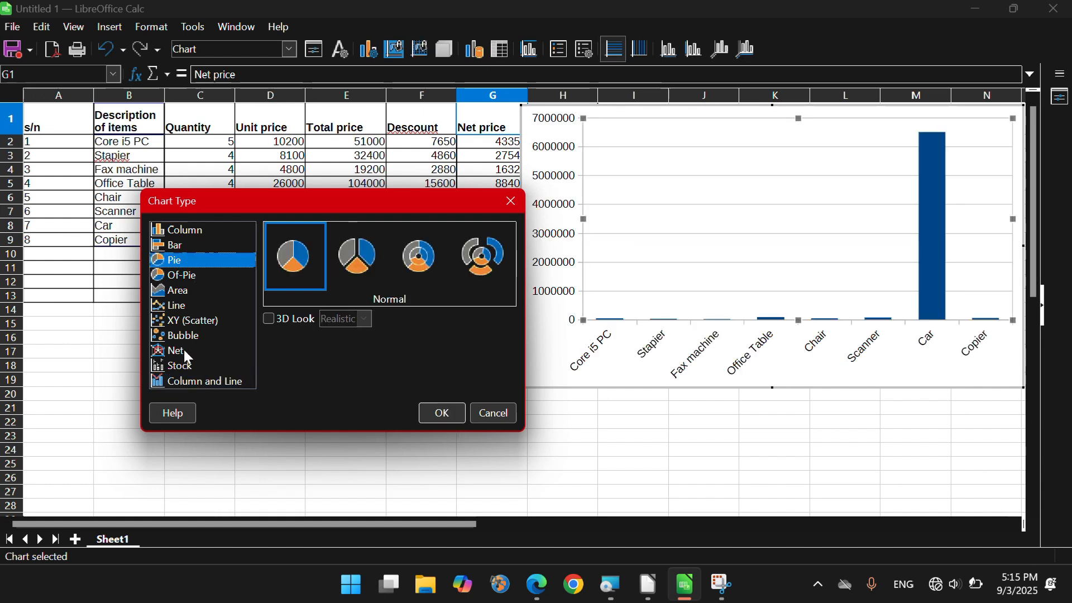
Change the pie chart to an exploded donut with a 3D look in the Simple scheme, trying the exploded pie and donut variants first
left_click(269, 319)
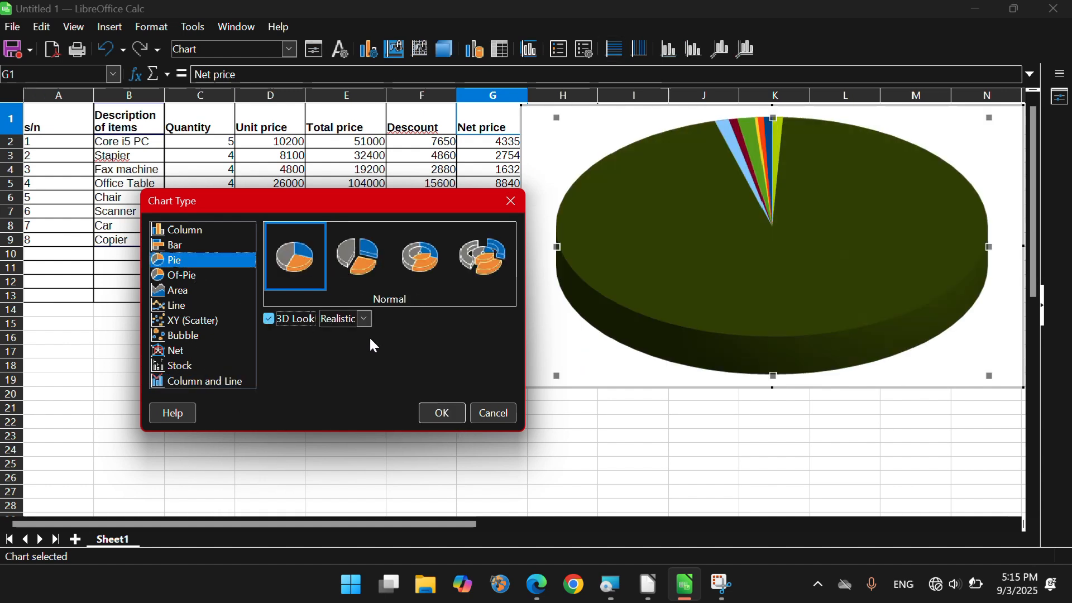
left_click(366, 320)
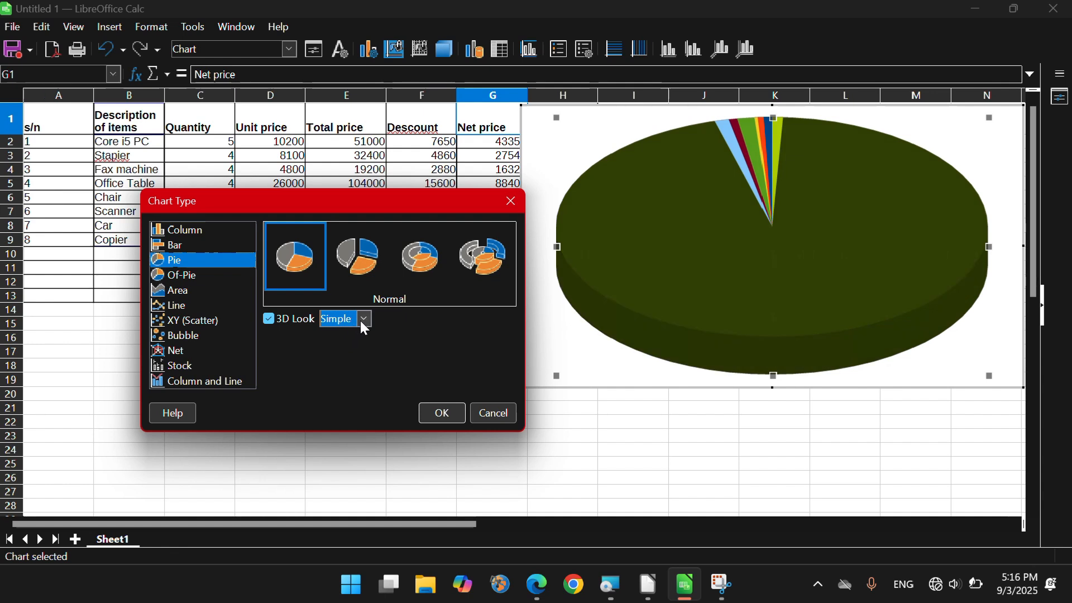
left_click(359, 273)
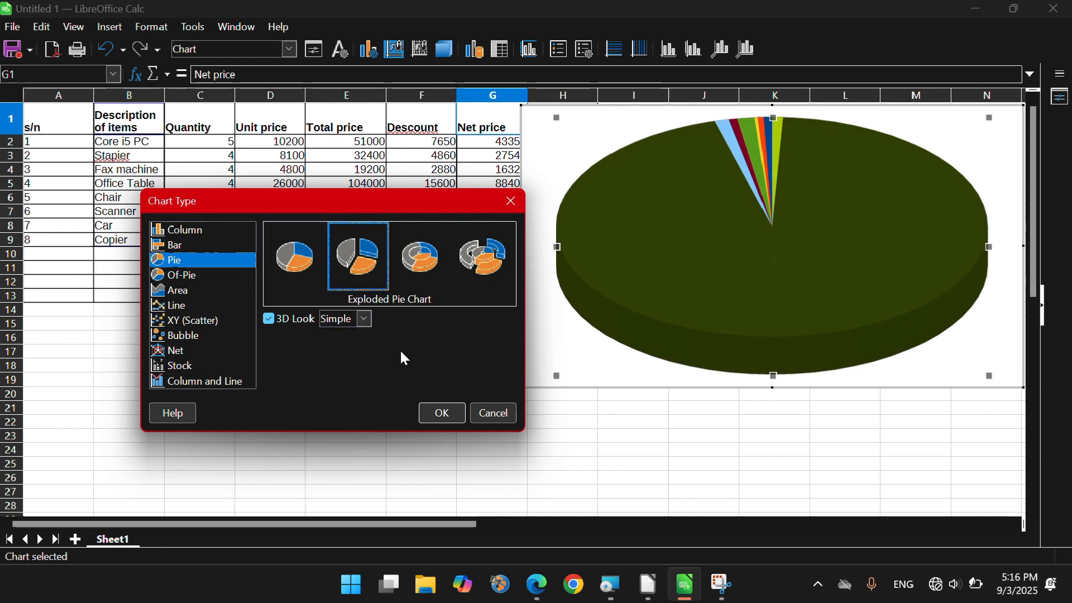
left_click(421, 271)
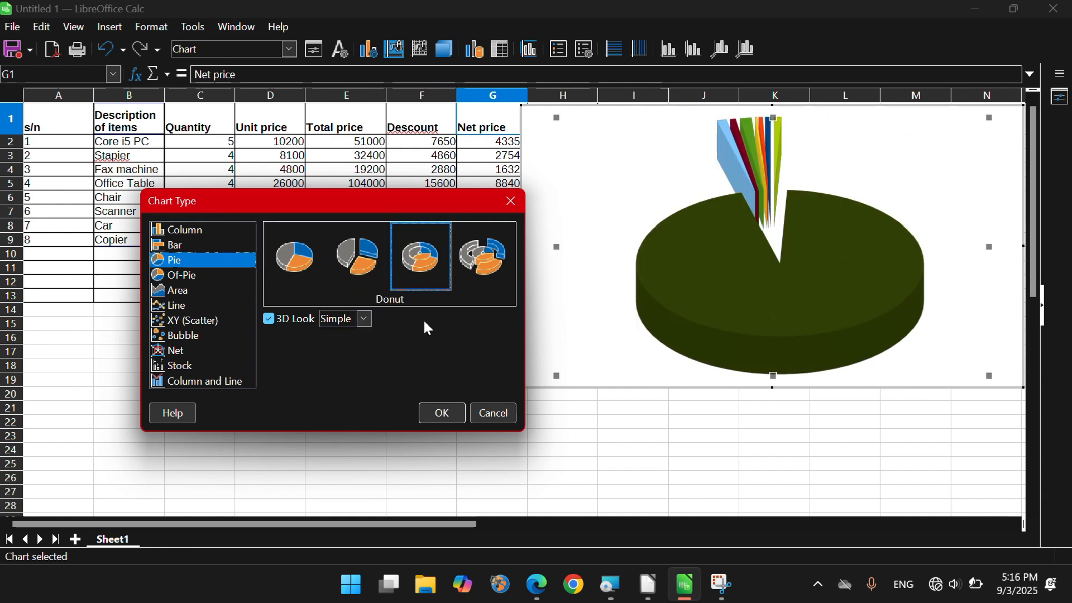
left_click(473, 268)
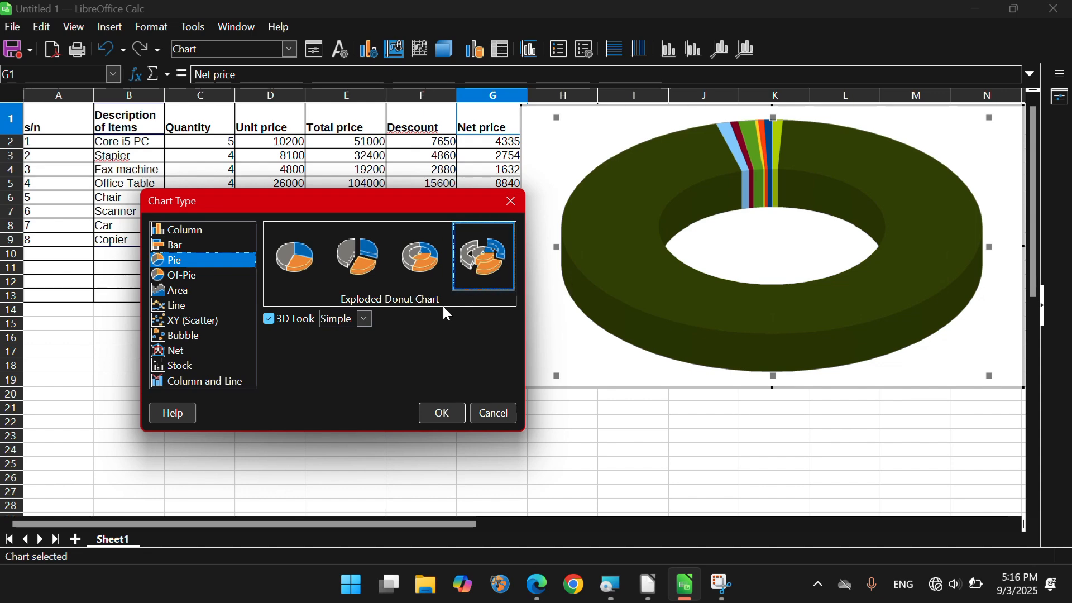
left_click(442, 413)
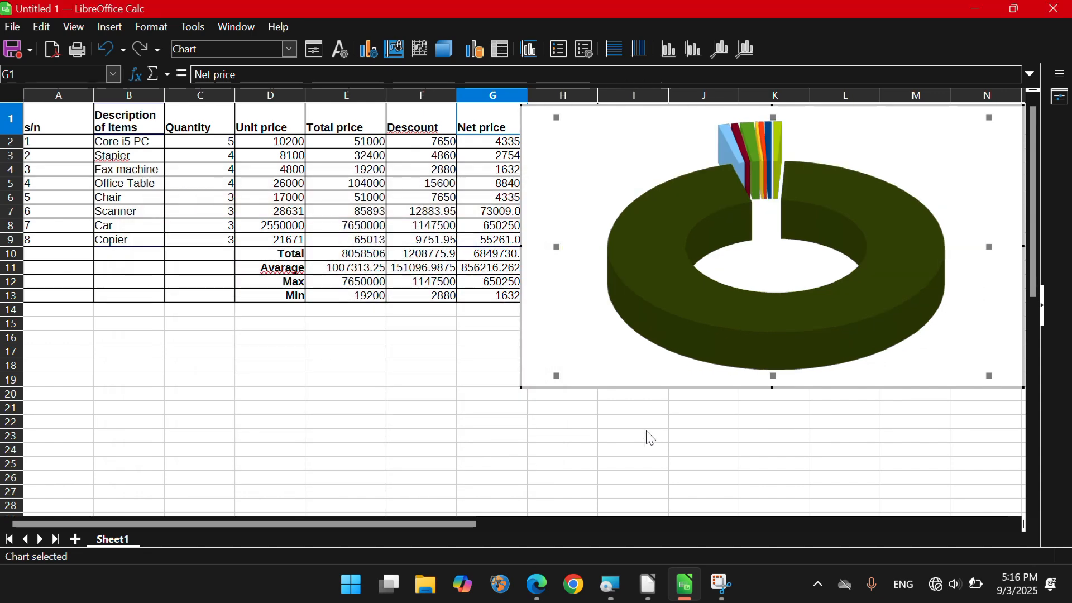
right_click(987, 187)
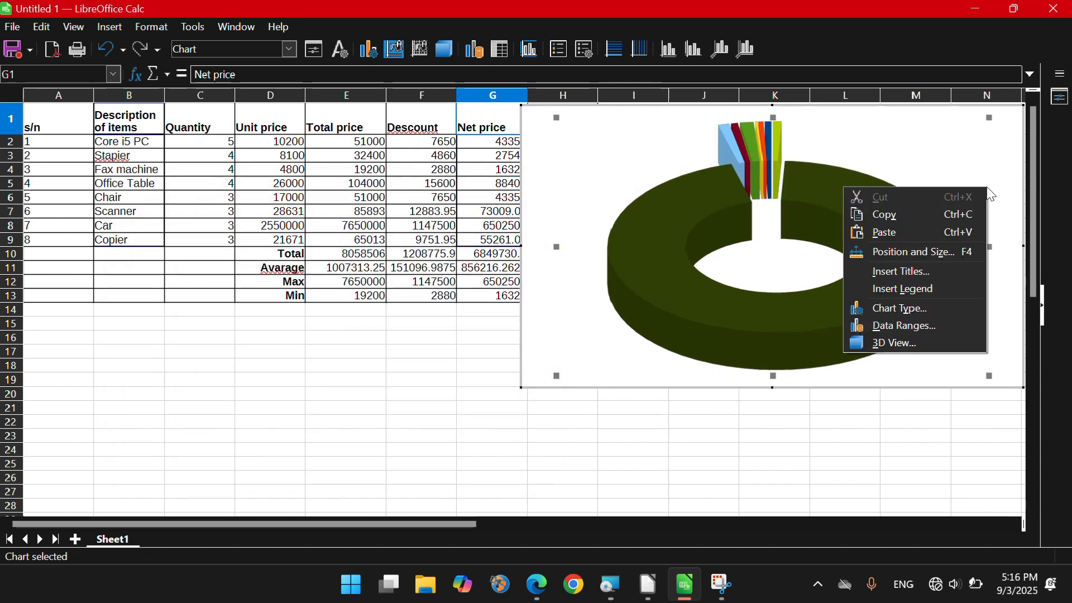
left_click(911, 270)
left_click(611, 168)
right_click(897, 179)
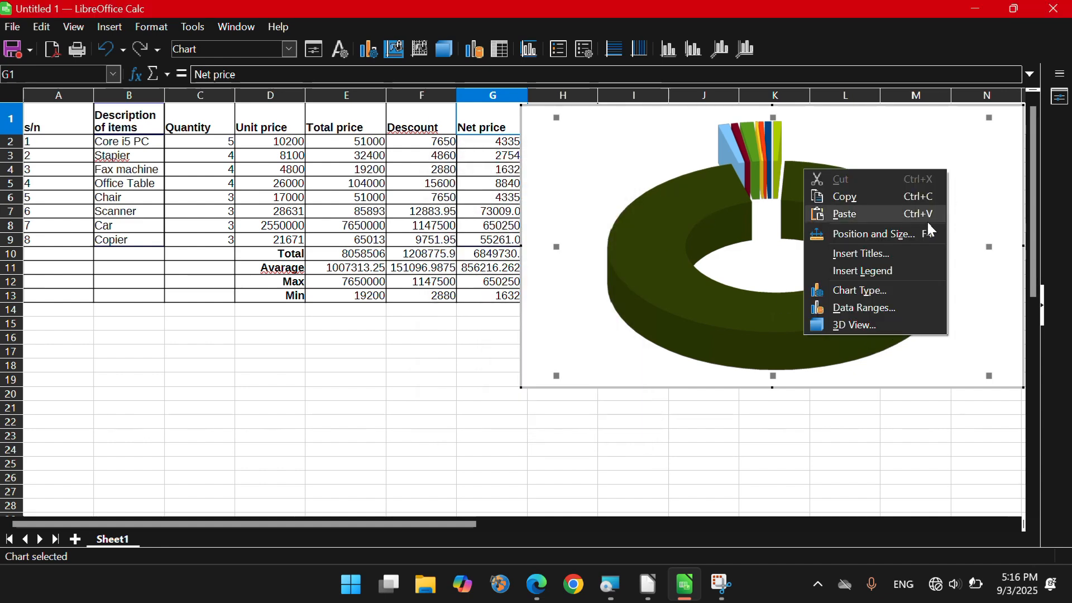
left_click(690, 340)
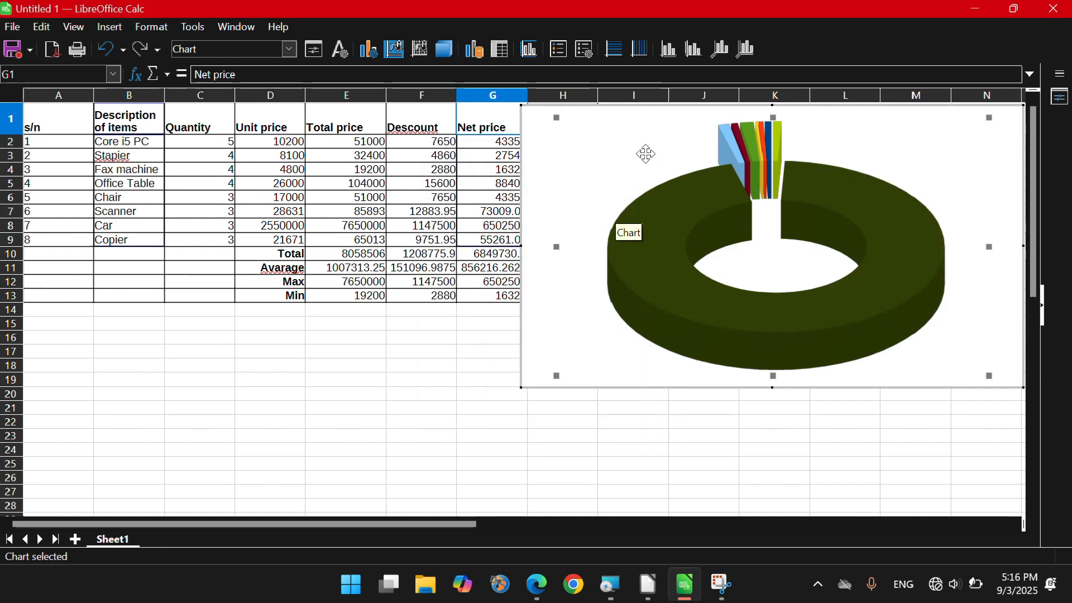
Undo the last chart type change
left_click(42, 27)
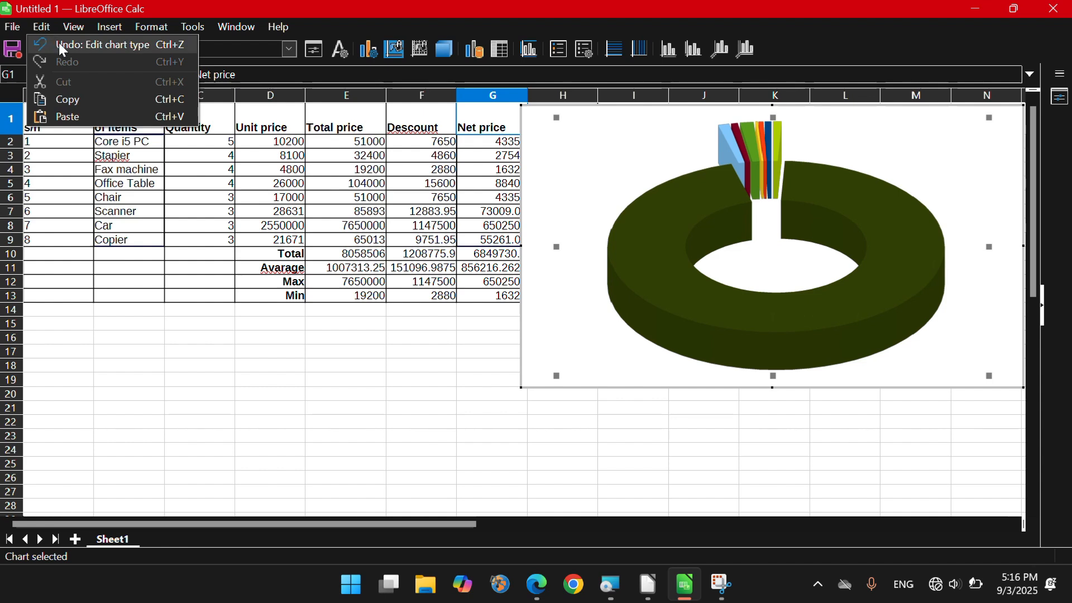
left_click(59, 42)
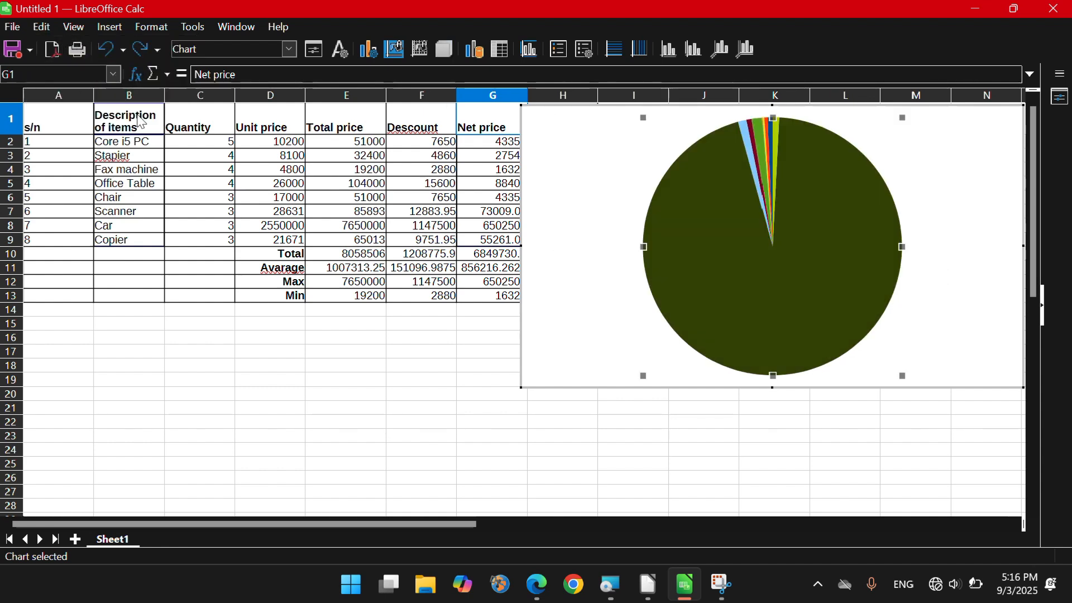
Start a new normal pie chart from B1:B9 and G1:G9, keeping the proposed data range and Net price series
left_click(139, 234)
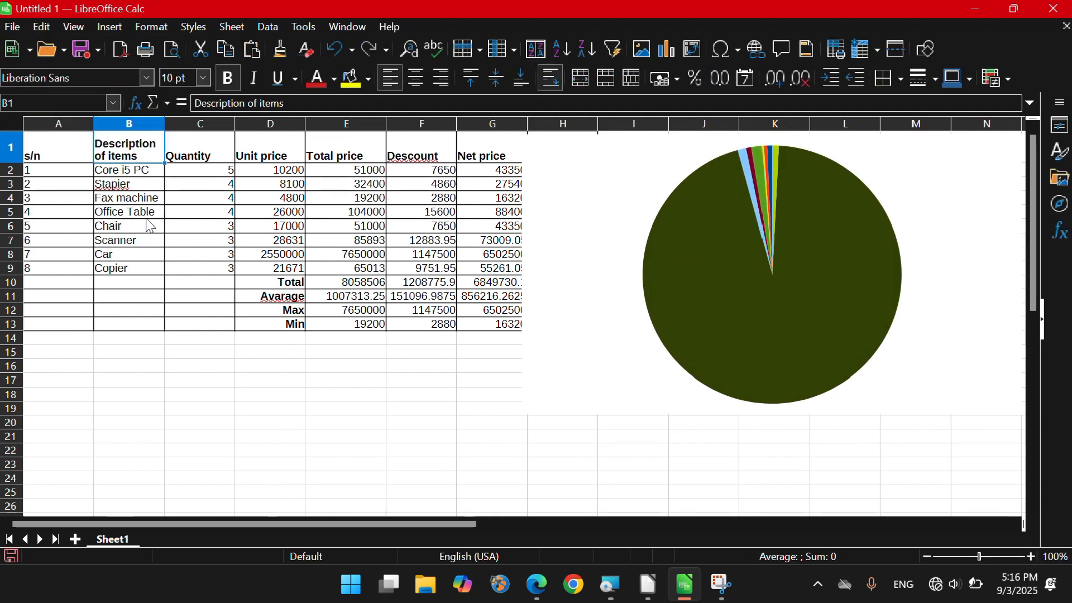
left_click(109, 28)
left_click(373, 339)
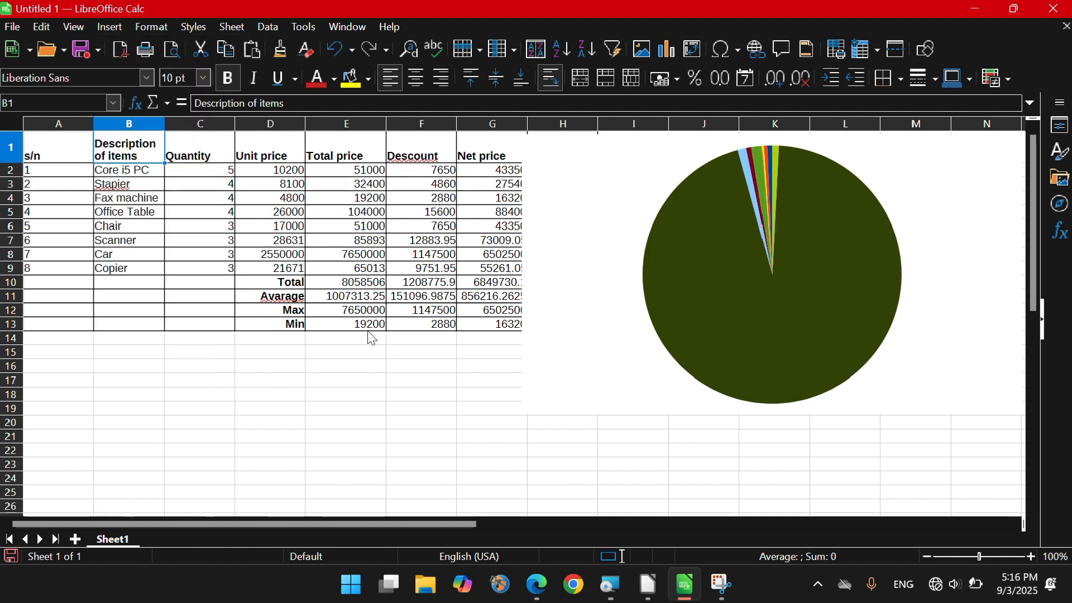
left_click_drag(126, 159, 127, 271)
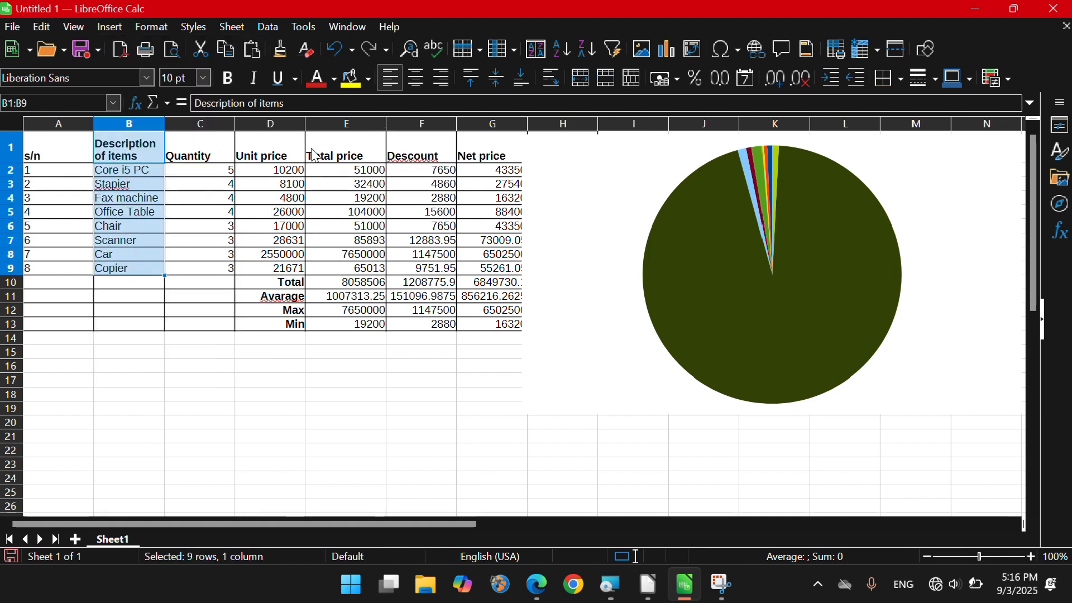
left_click_drag(493, 156, 493, 269)
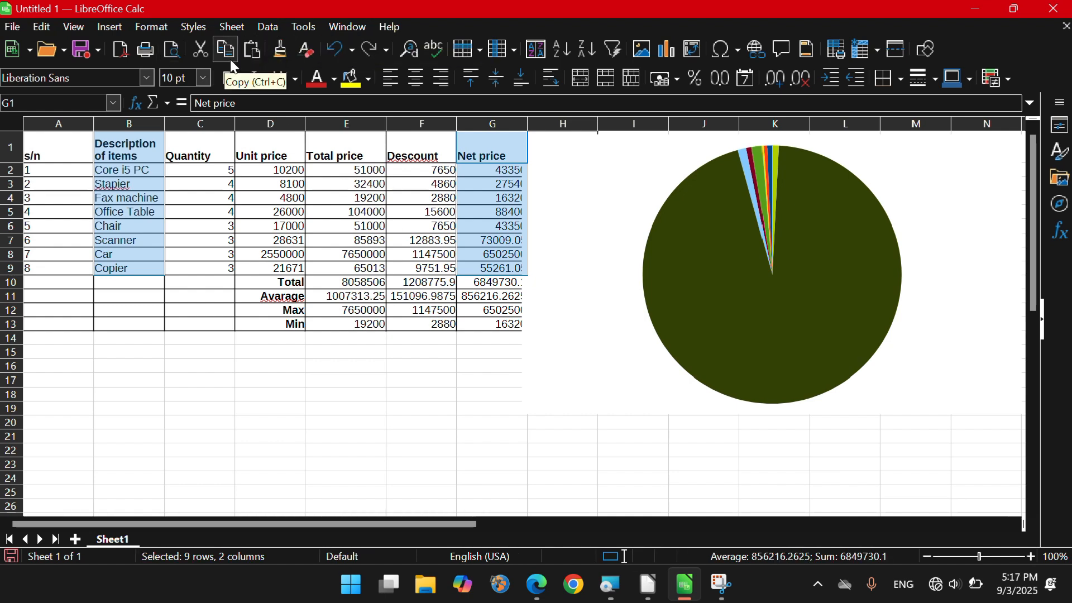
left_click(111, 28)
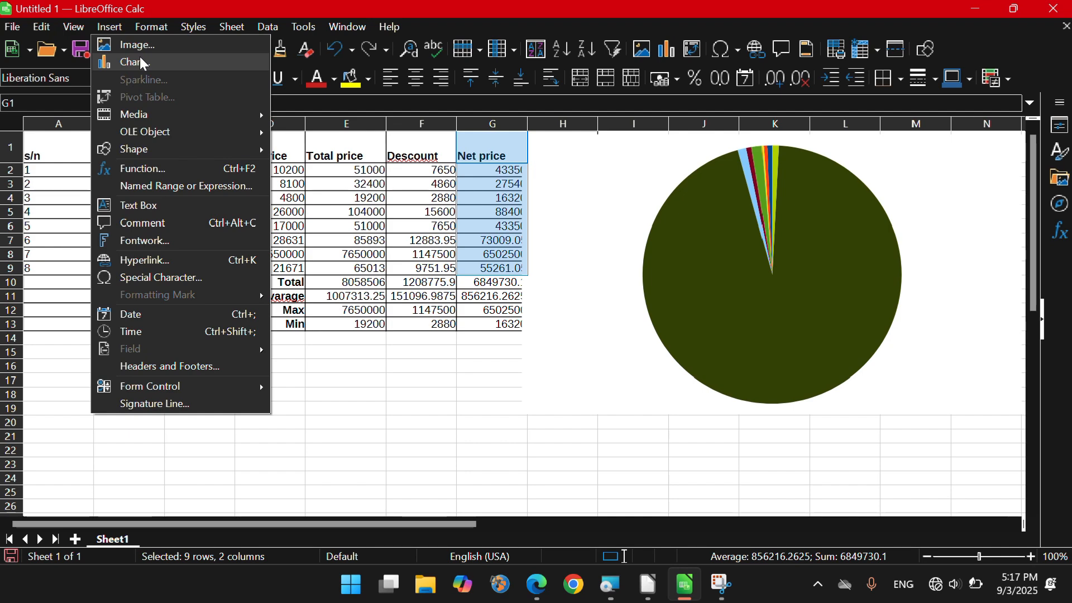
left_click(139, 62)
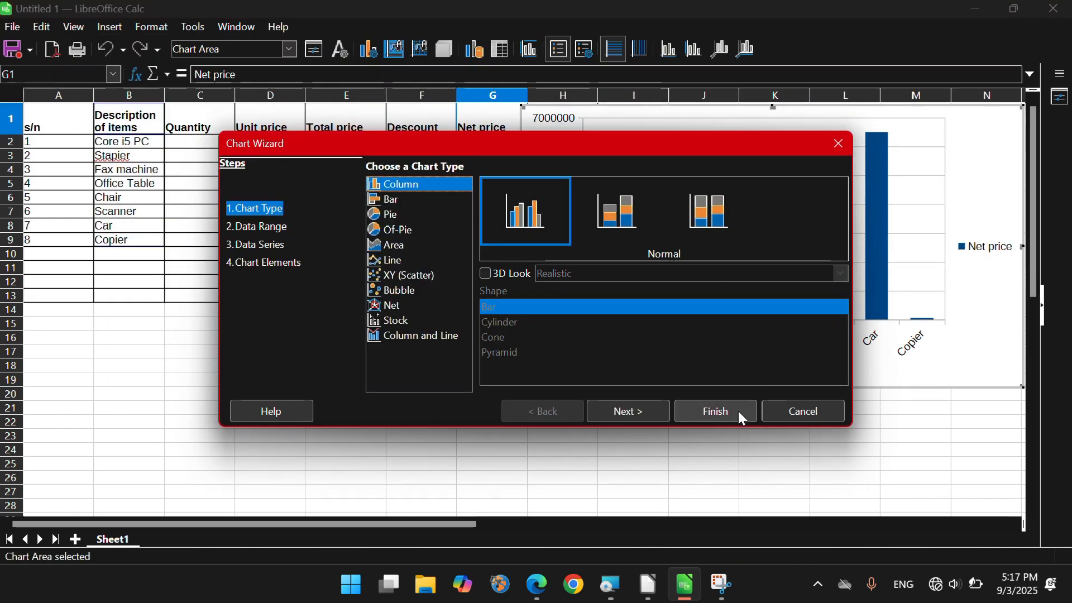
left_click(394, 217)
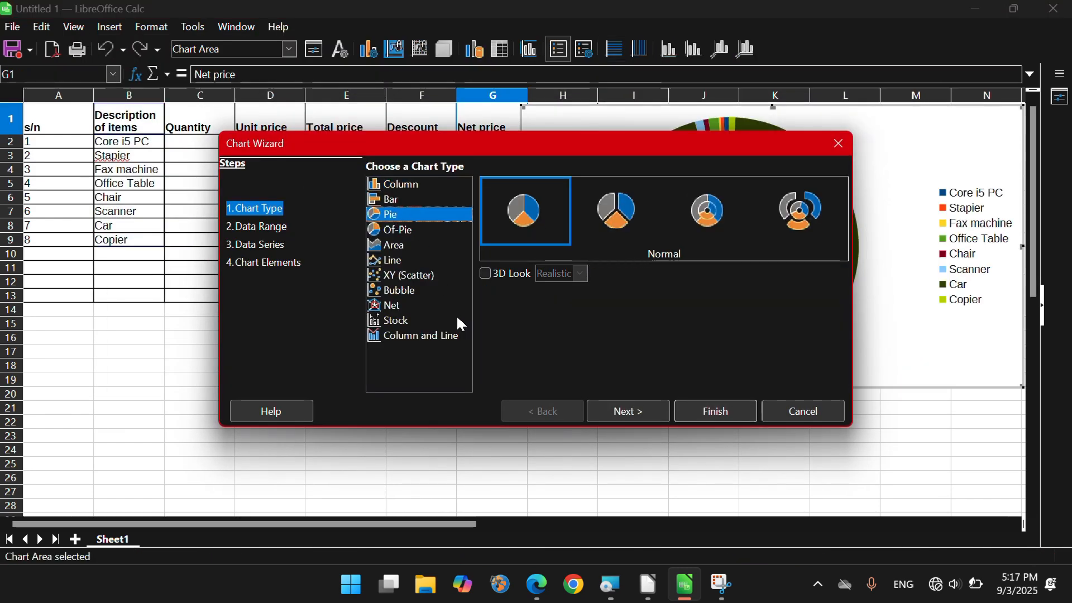
left_click(648, 412)
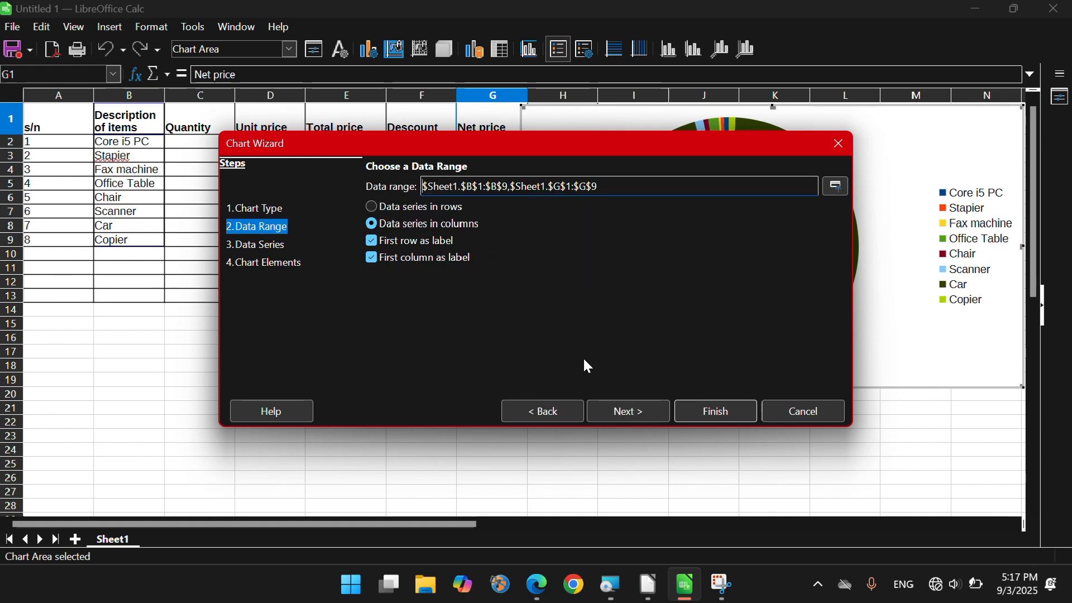
left_click(634, 412)
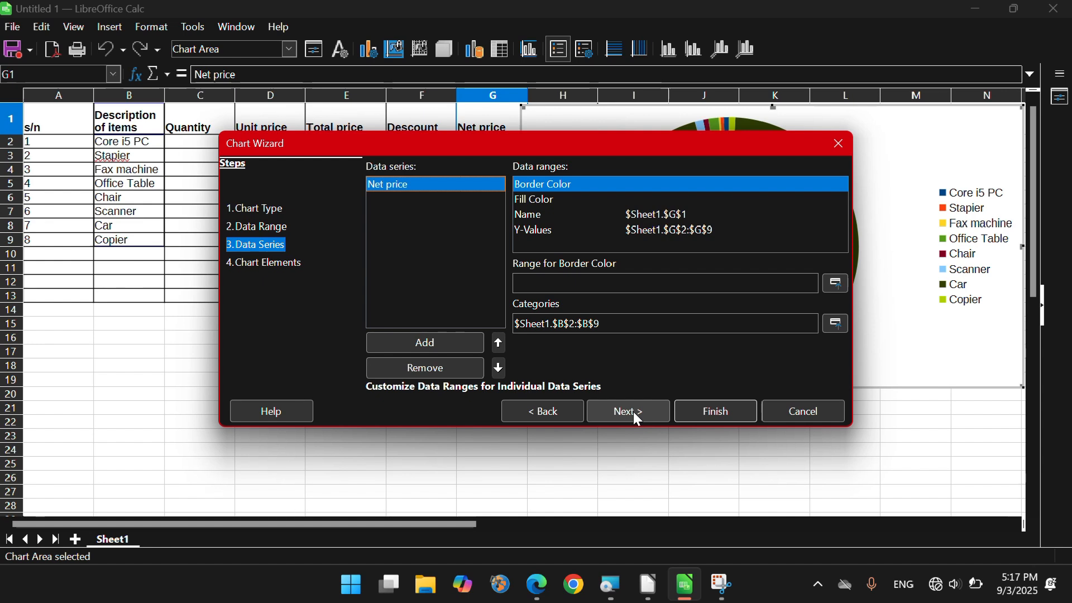
left_click(633, 411)
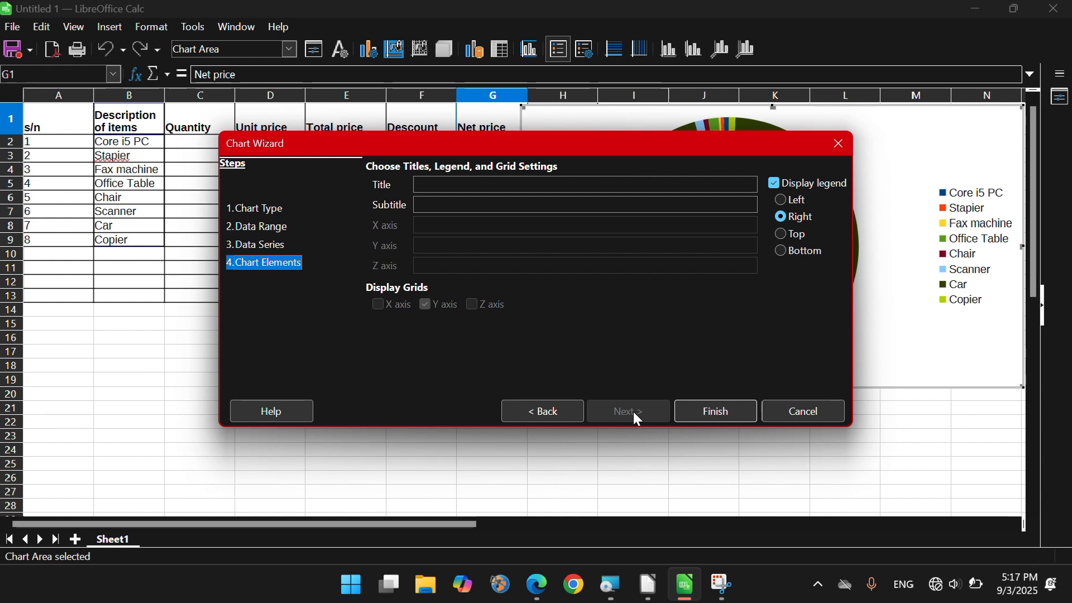
Give the new pie chart the title "Pie chart", place its legend at the top and finish the chart
left_click(499, 185)
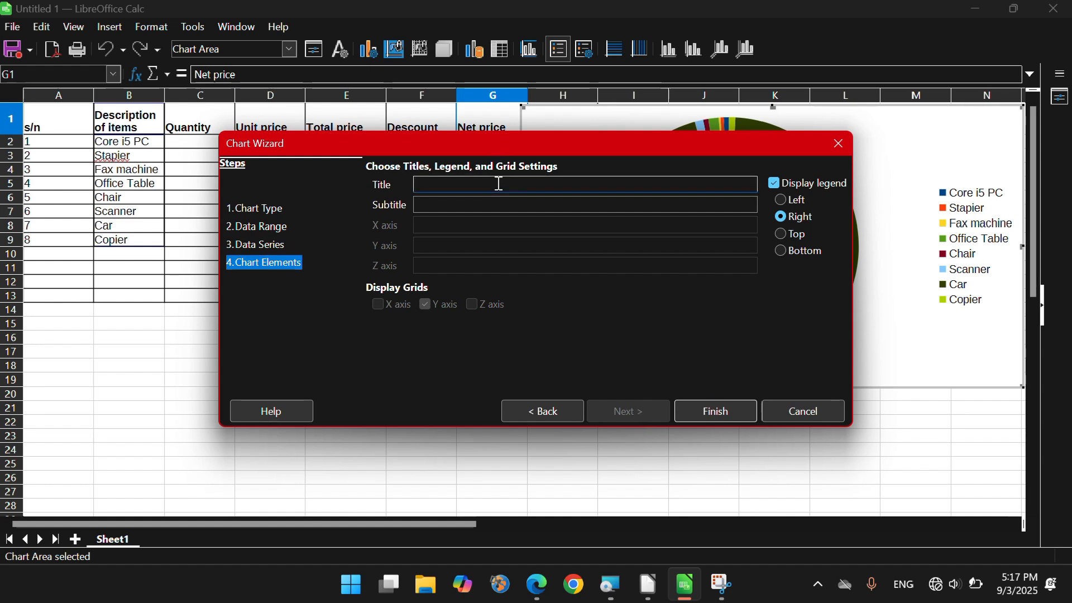
type("Pie chart")
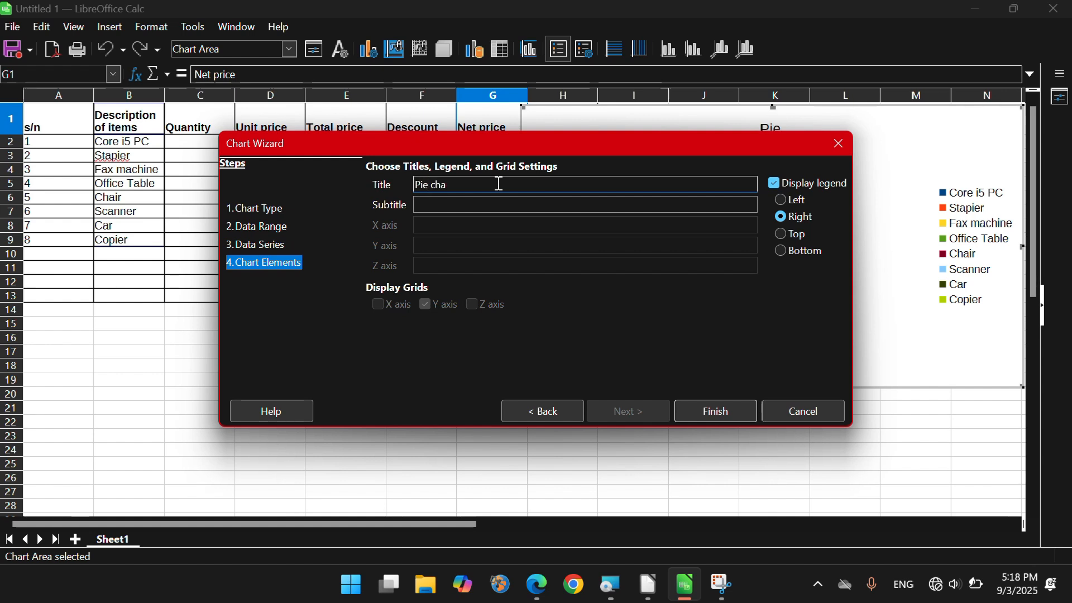
left_click(781, 234)
left_click(716, 412)
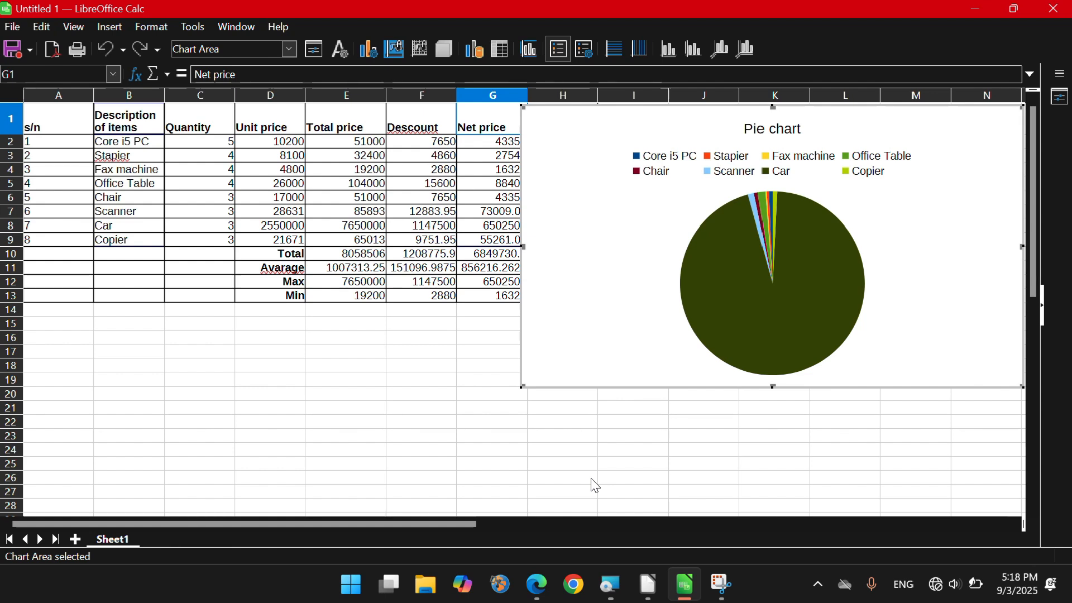
Change the new pie chart to an exploded donut with a Realistic 3D look, trying the exploded pie and plain donut variants first
left_click(143, 27)
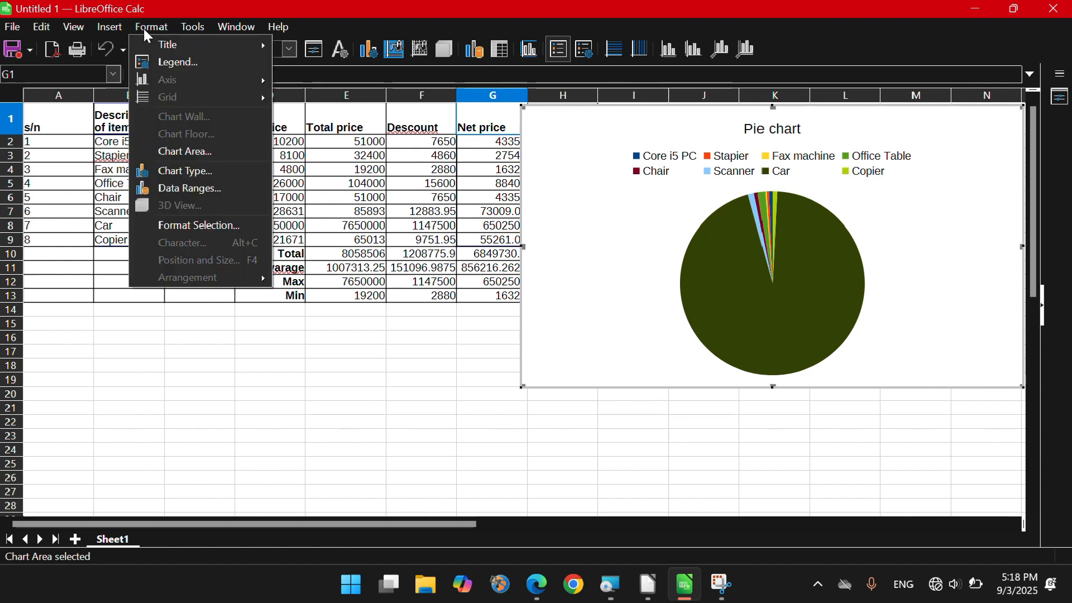
left_click(199, 180)
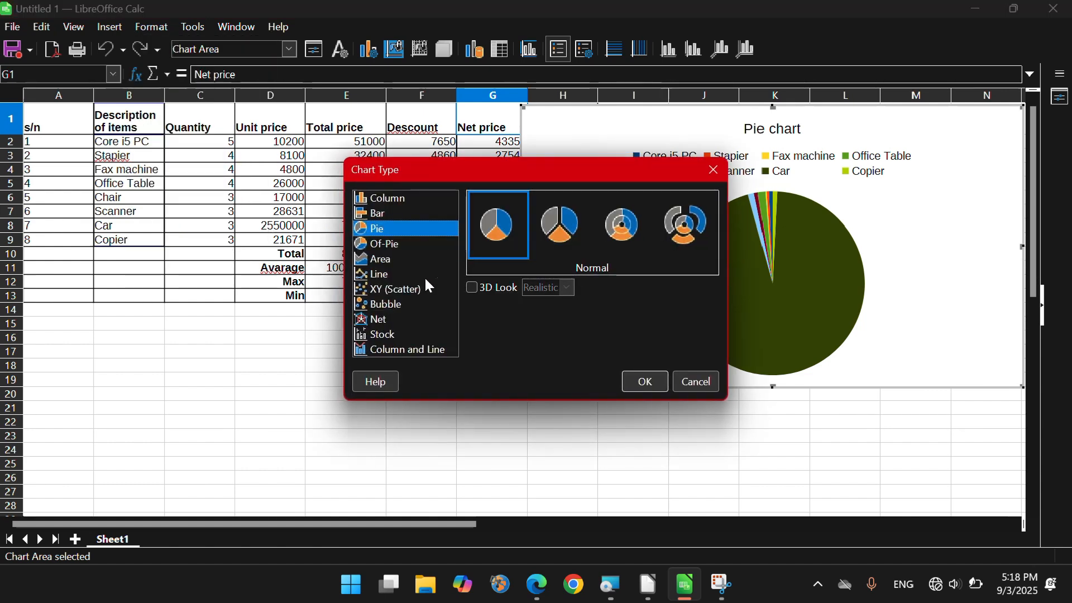
left_click(481, 287)
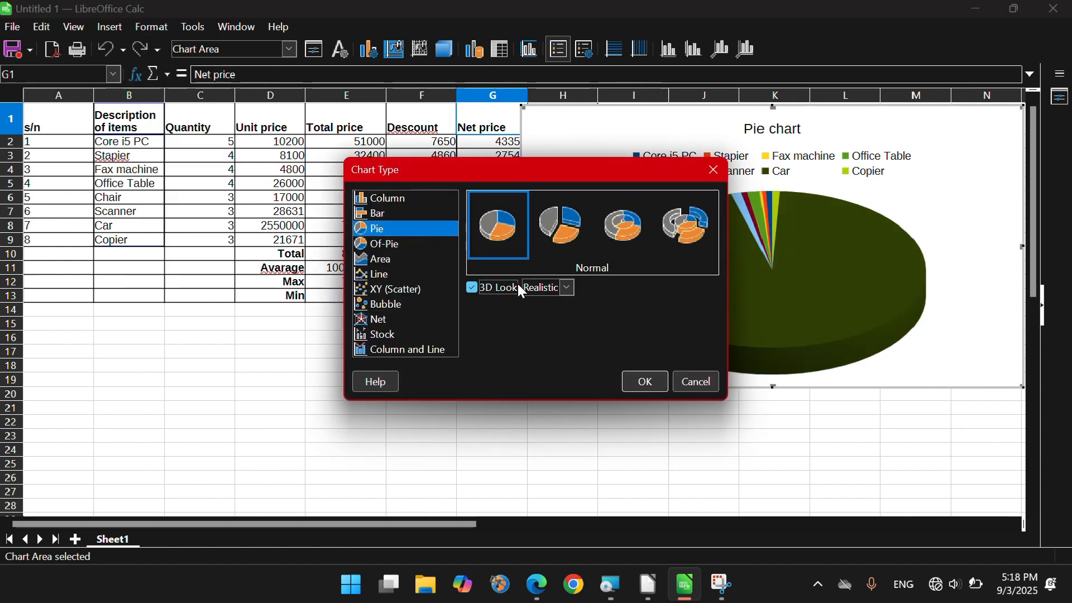
left_click(560, 235)
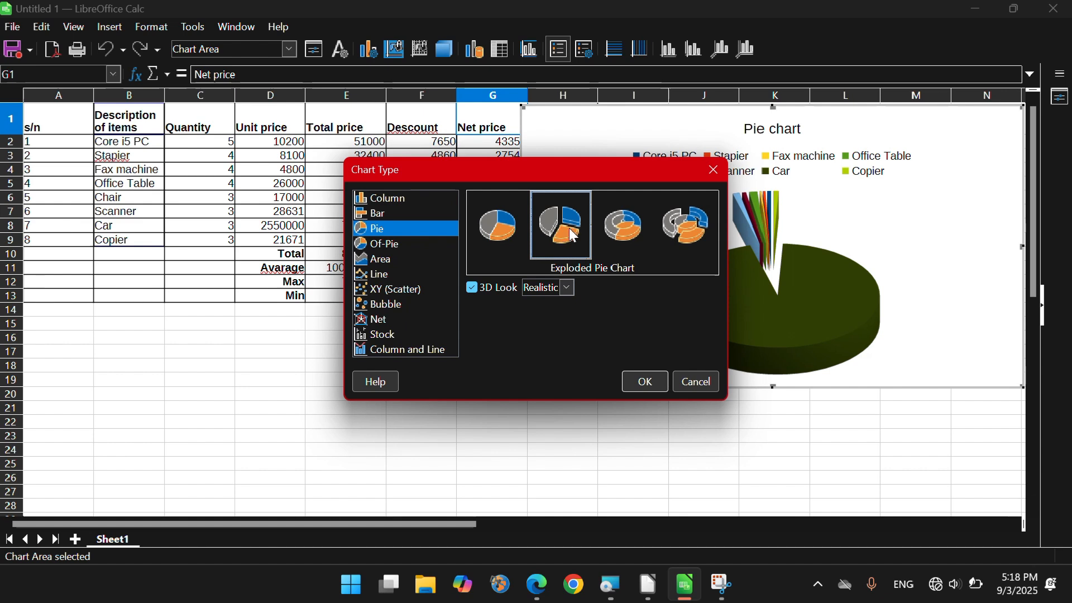
left_click(615, 236)
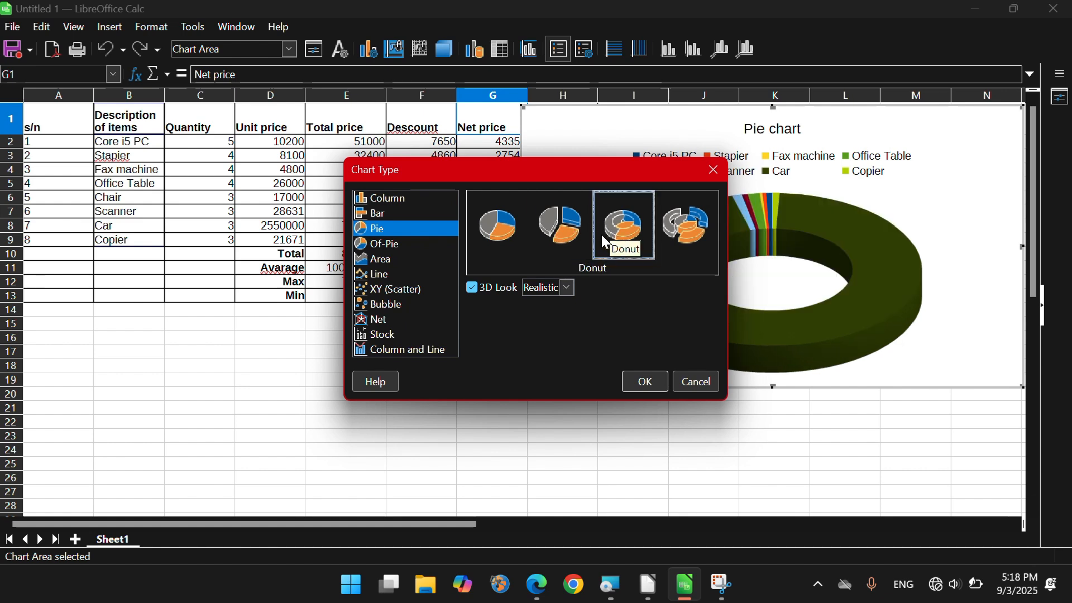
left_click(659, 233)
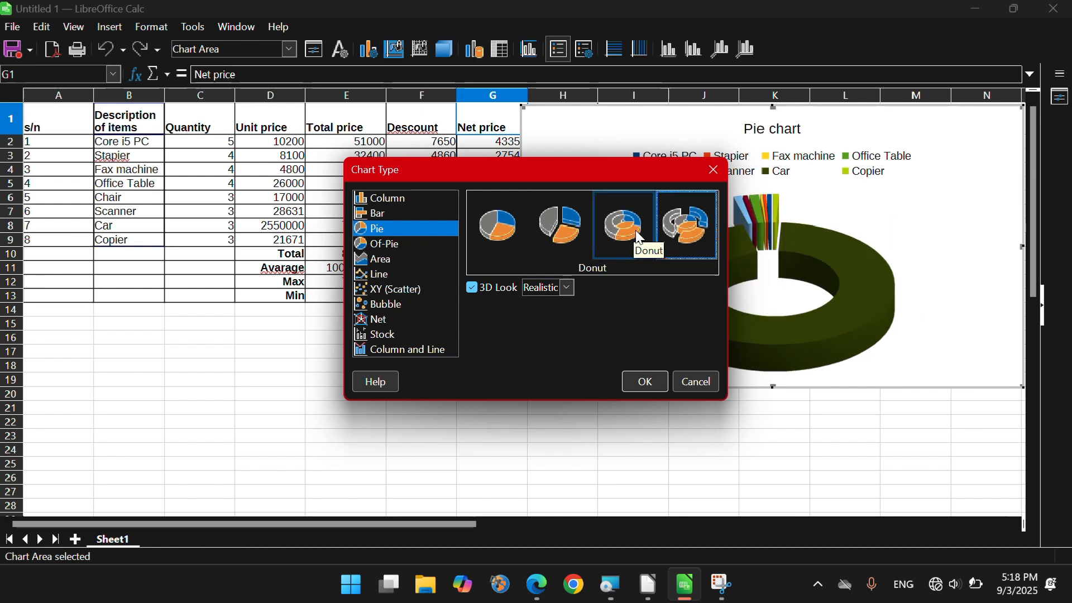
left_click(643, 381)
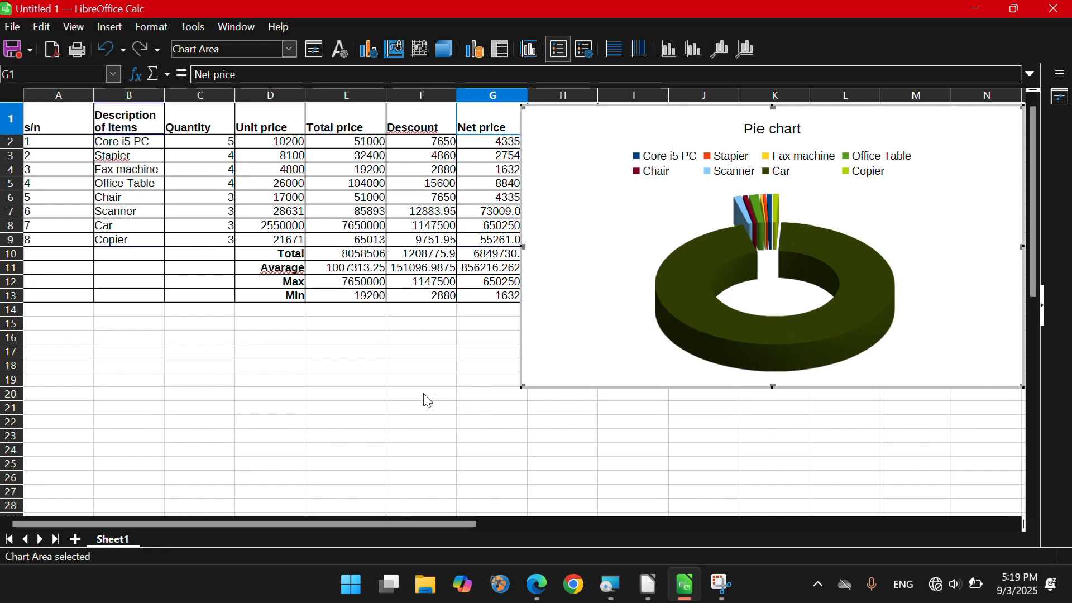
Move the 3D donut chart off the older flat pie chart, over the lower part of the table, and leave chart editing
scroll(486, 340, "down", 2)
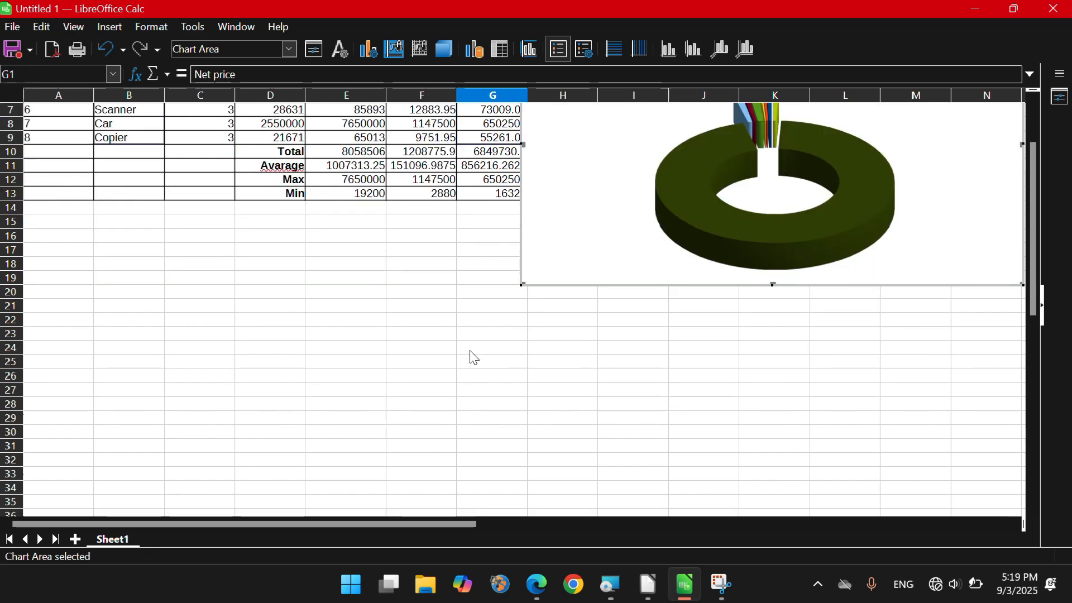
scroll(476, 362, "up", 2)
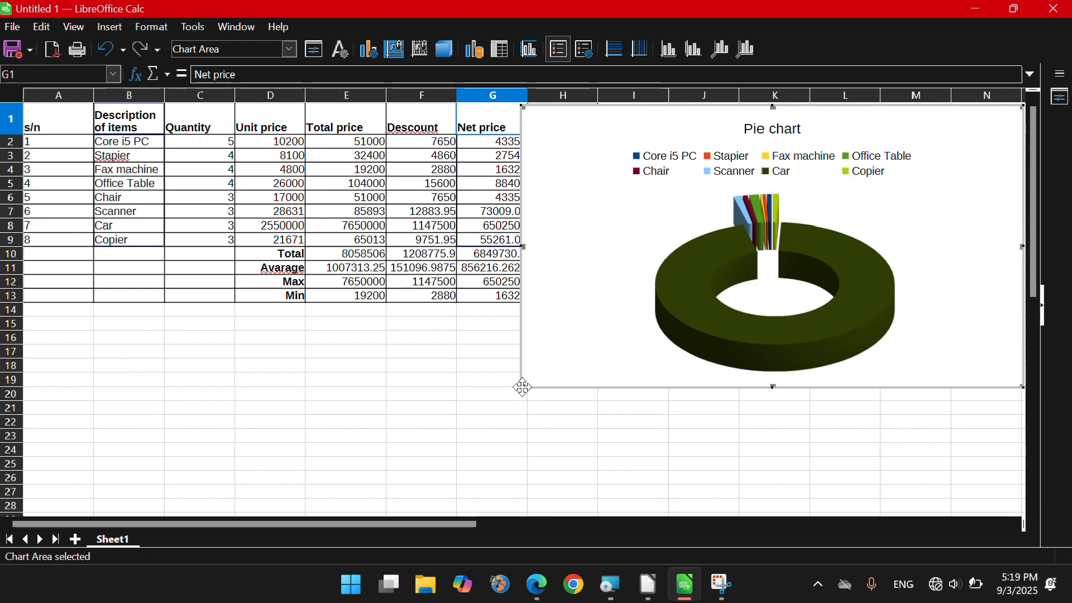
left_click_drag(522, 390, 180, 470)
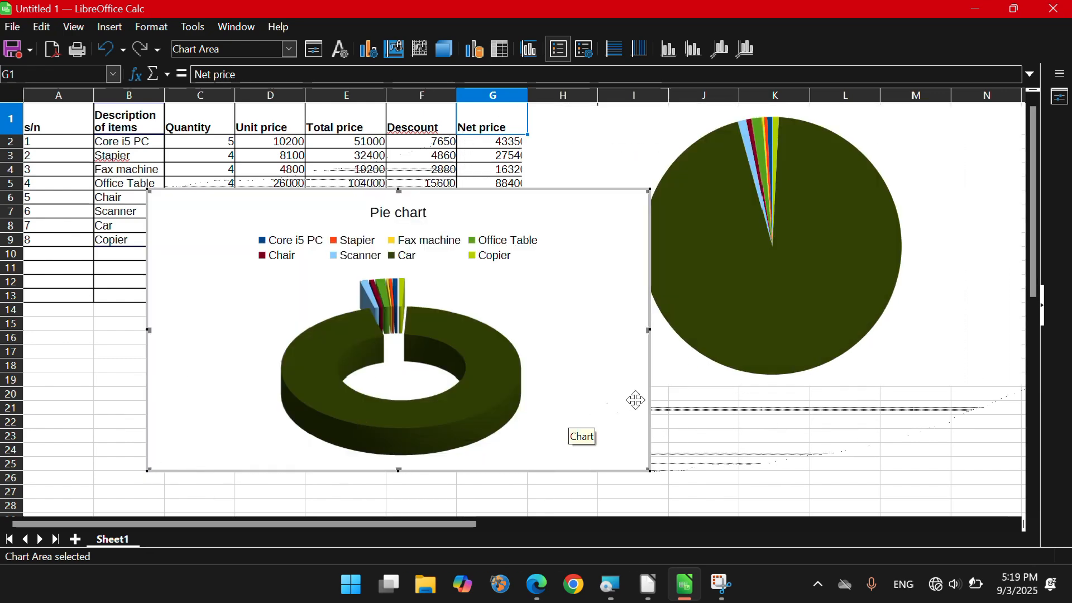
key("Escape")
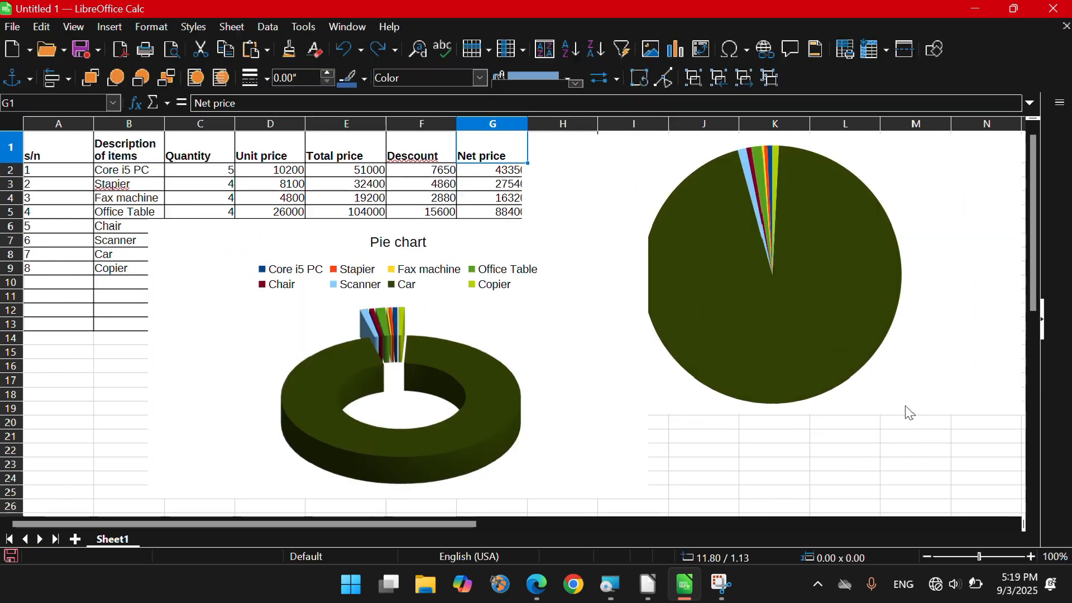
Cut the older flat pie chart from Sheet1, paste it into a newly added second sheet and return to Sheet1
left_click(938, 351)
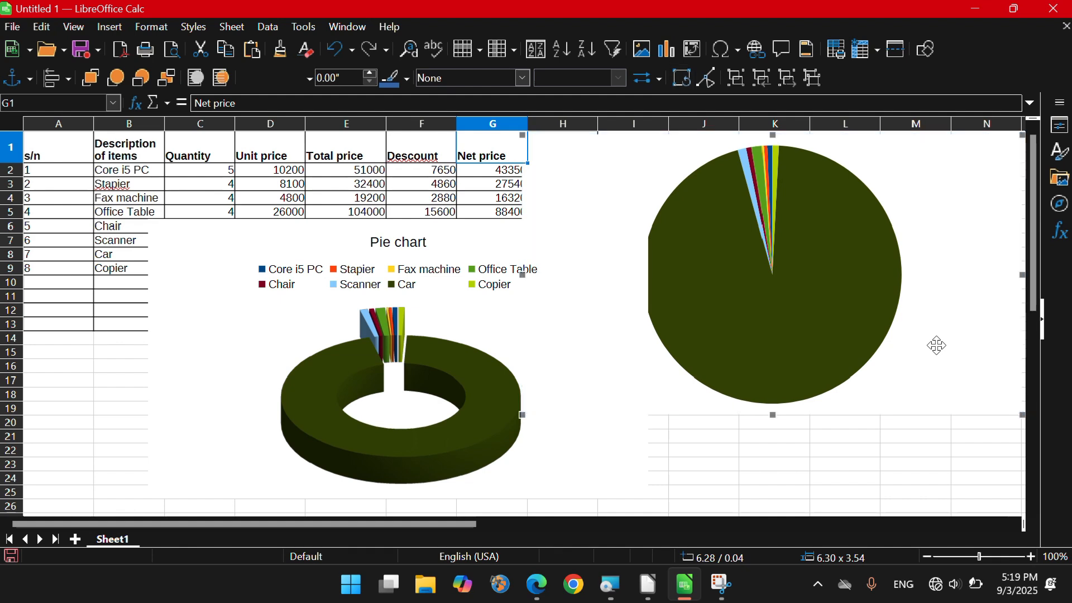
right_click(937, 345)
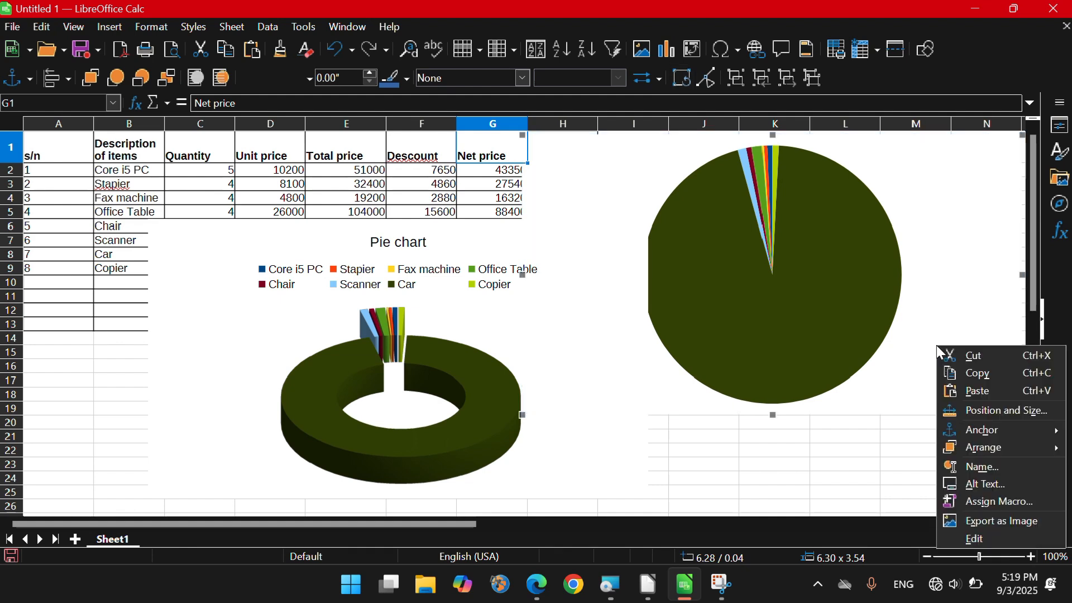
left_click(976, 356)
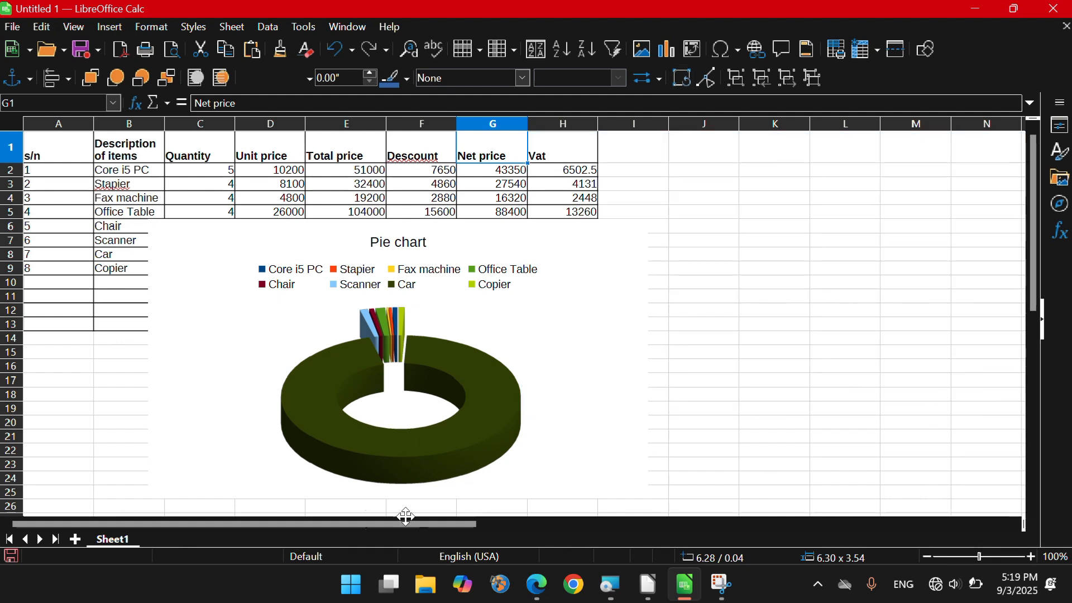
left_click(76, 540)
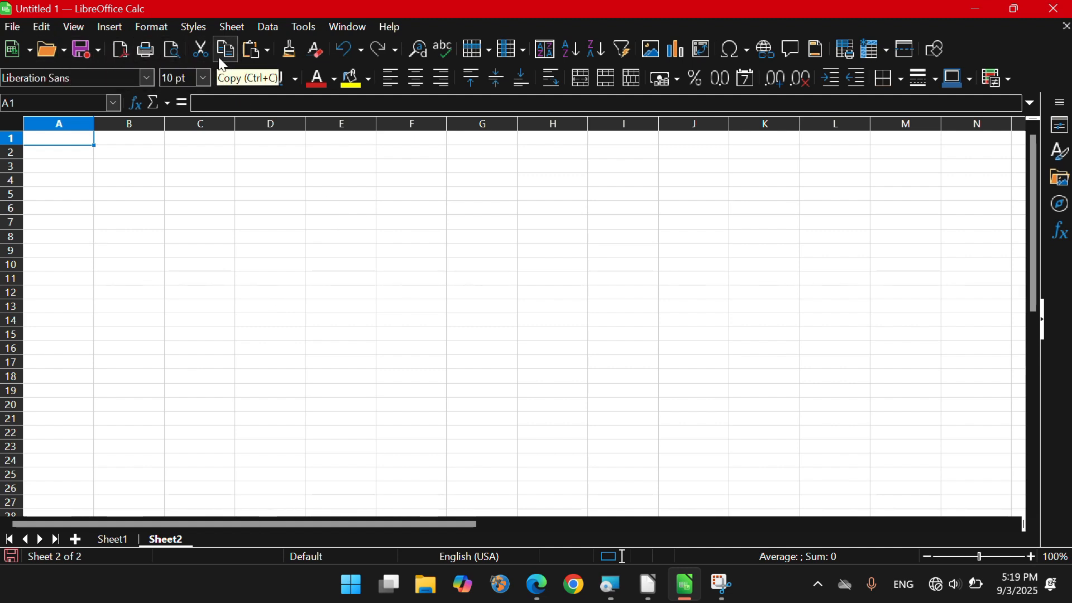
left_click(255, 50)
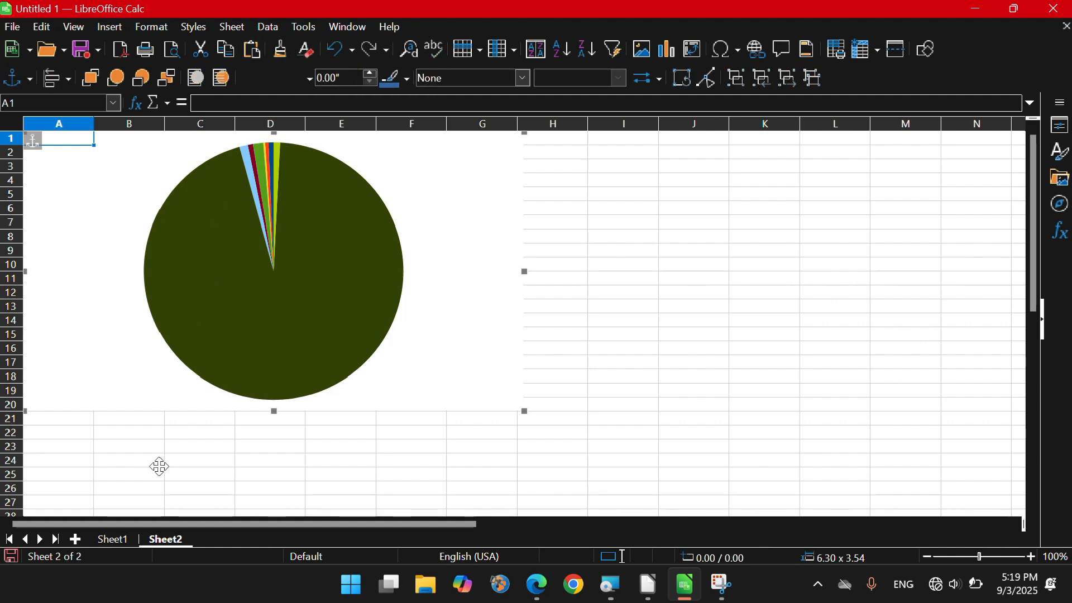
left_click(111, 539)
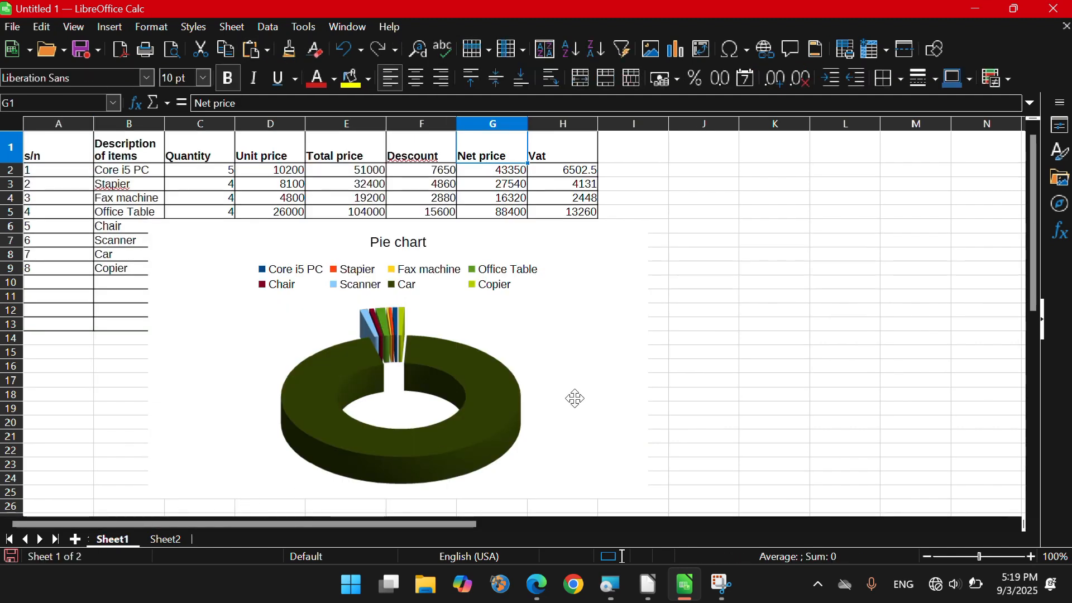
Enlarge the donut chart proportionally to about 7.43 × 4.18 inches
scroll(586, 375, "down", 2)
left_click(631, 391)
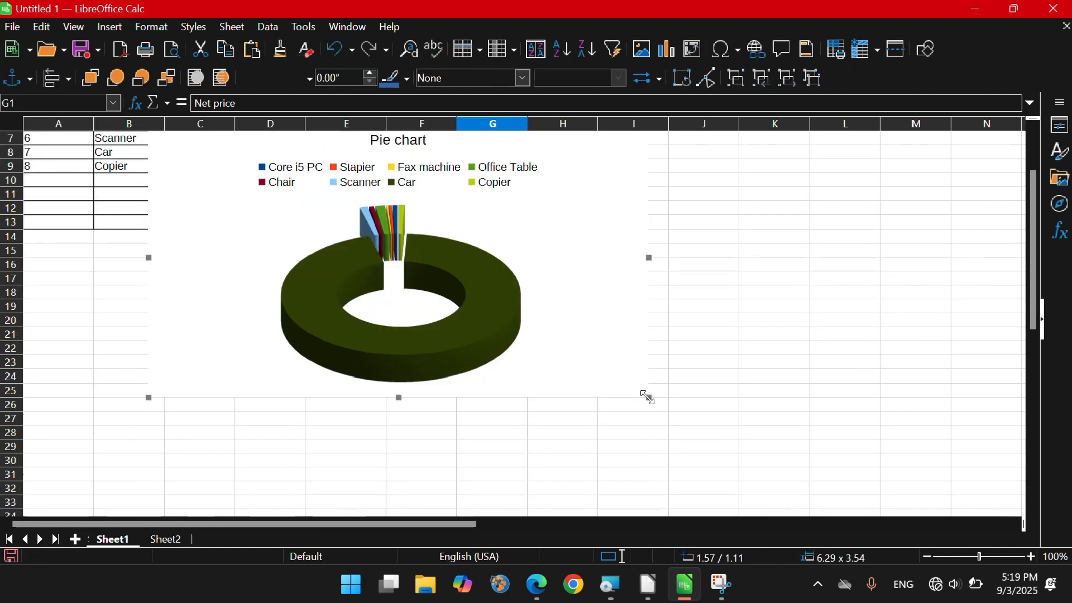
left_click_drag(648, 397, 684, 435)
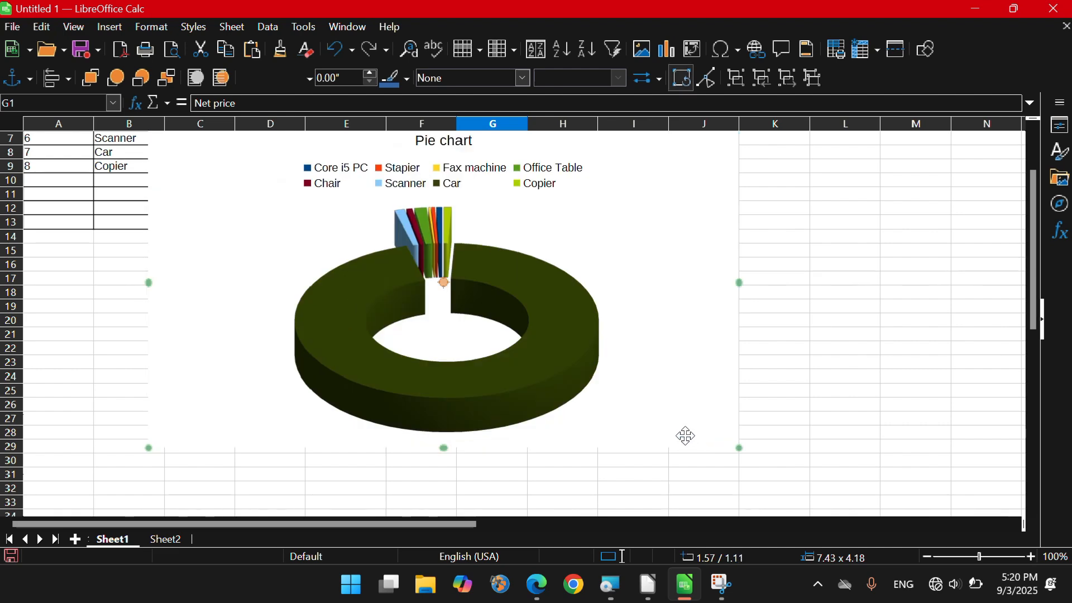
Stretch the donut chart slightly to about 7.51 × 4.28 inches and move it below the table, starting around row 16
scroll(685, 435, "up", 2)
left_click_drag(727, 232, 669, 273)
left_click_drag(210, 244, 206, 389)
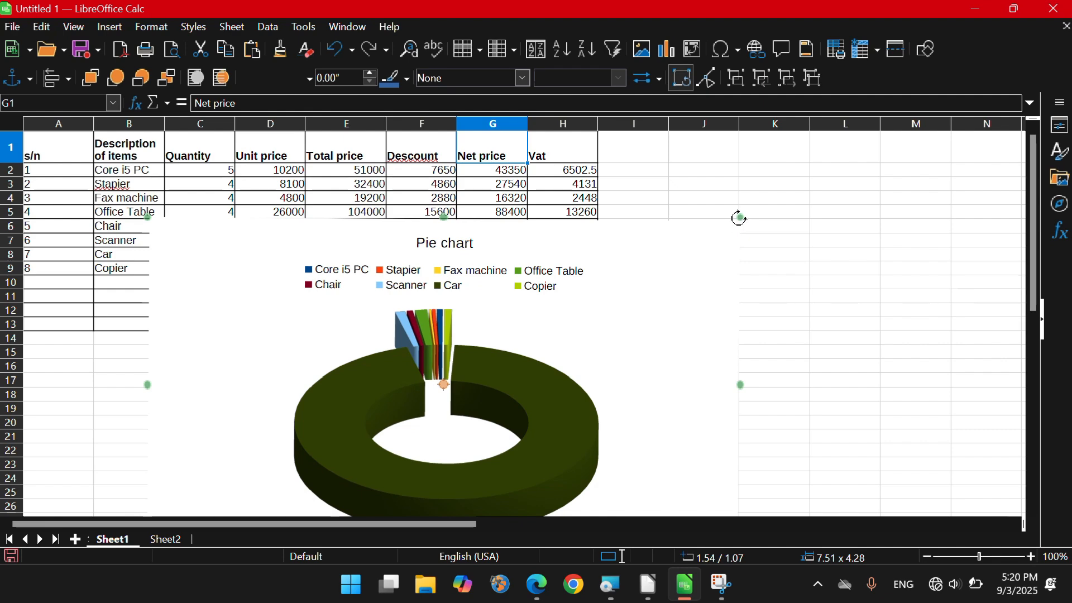
left_click_drag(738, 225, 688, 236)
left_click_drag(689, 154, 688, 142)
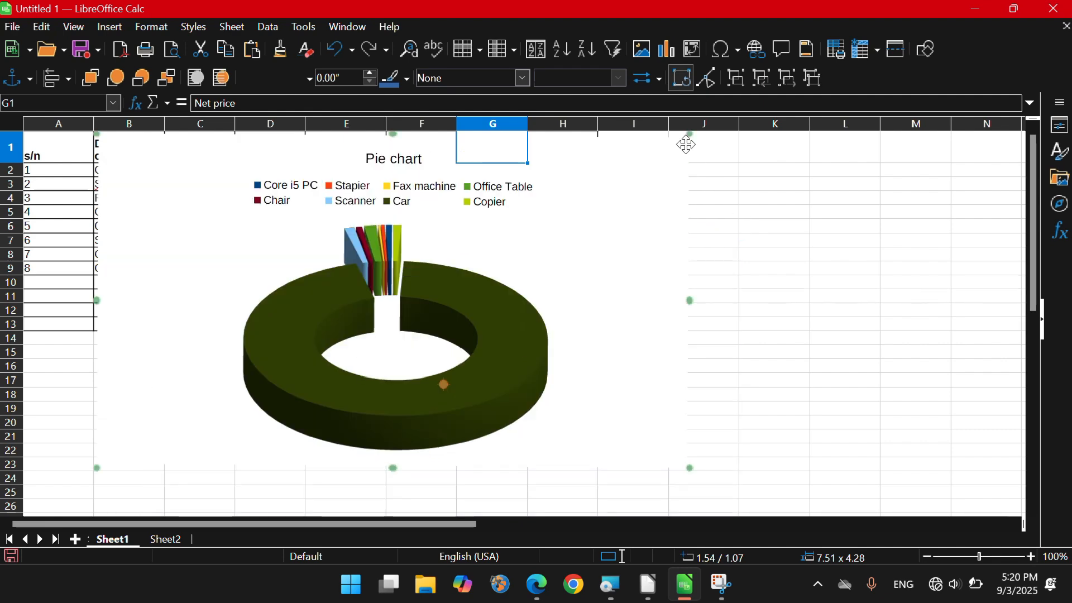
left_click_drag(680, 220, 714, 447)
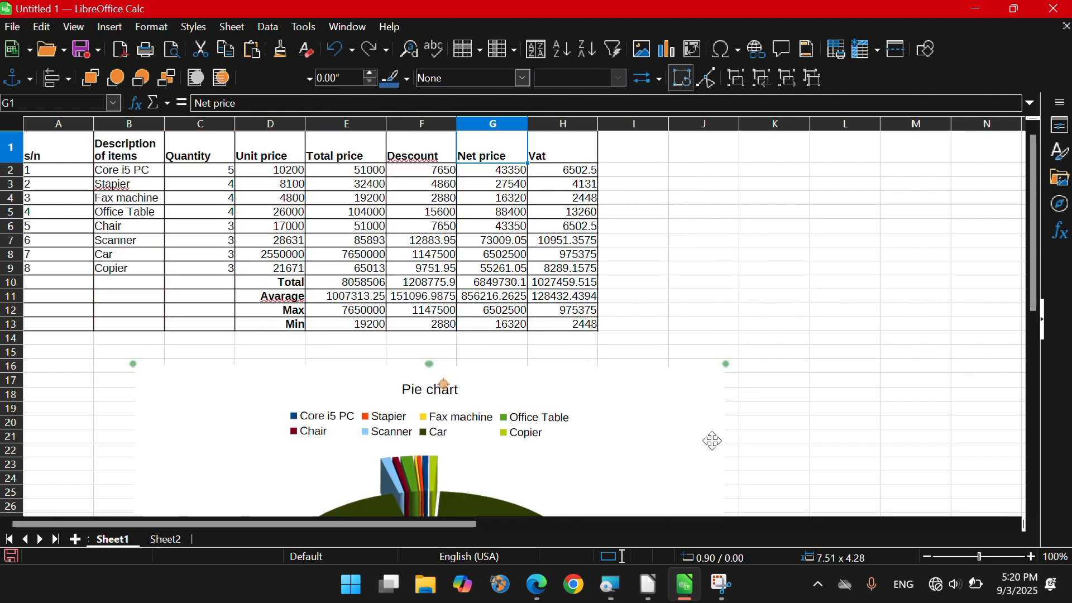
Reduce the donut chart to about 7.44 × 4.19 inches and raise it directly beneath the table
left_click(722, 367)
left_click_drag(722, 368, 727, 364)
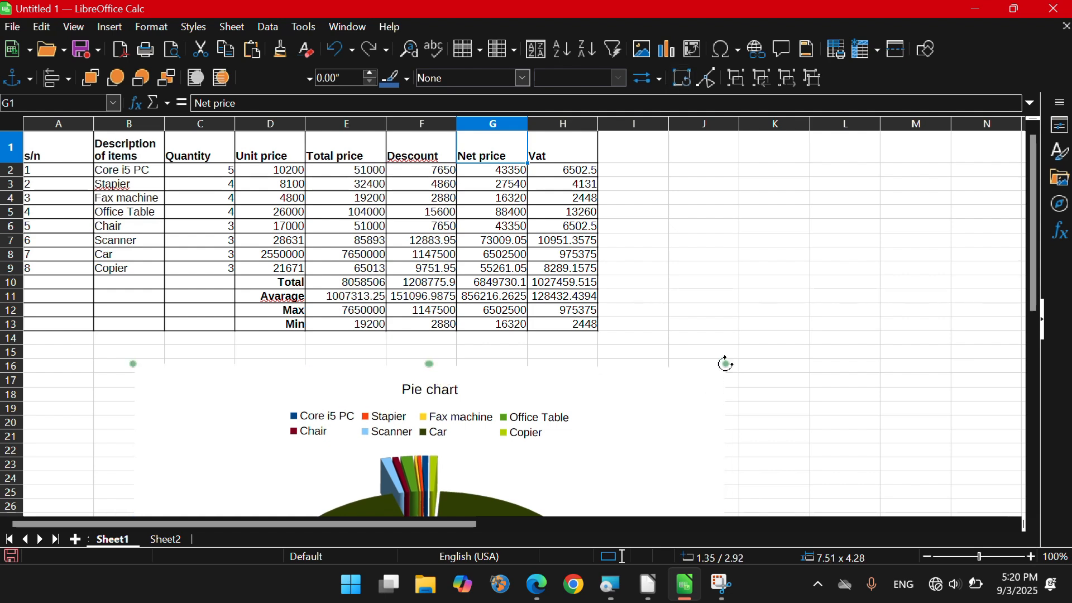
left_click(726, 364)
mouse_move(727, 363)
left_mouse_down()
mouse_move(732, 371)
mouse_move(720, 359)
left_mouse_up()
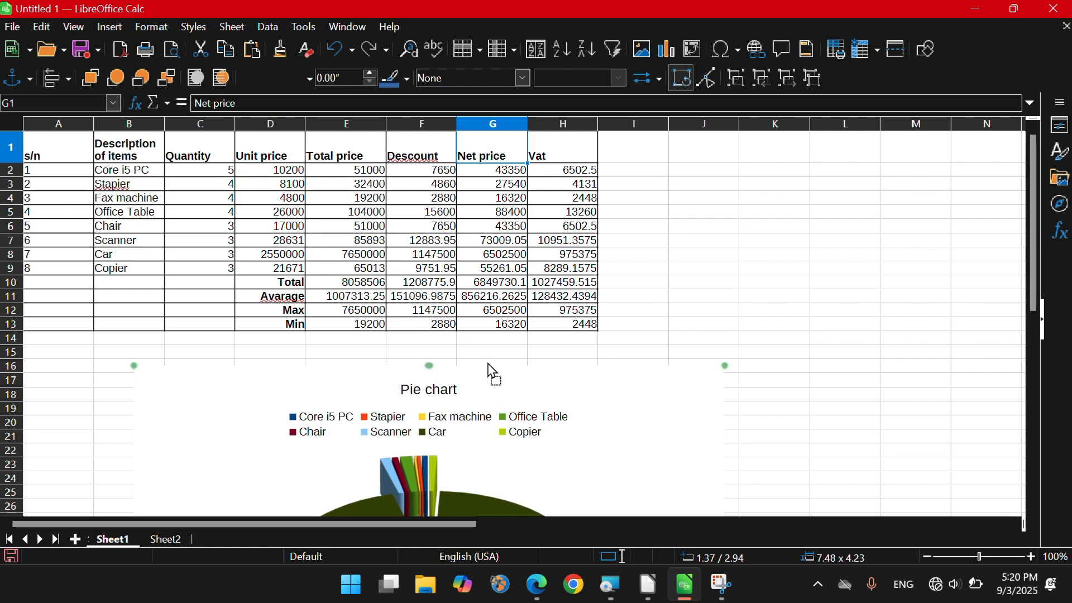
left_click_drag(489, 357, 487, 349)
scroll(661, 336, "down", 3)
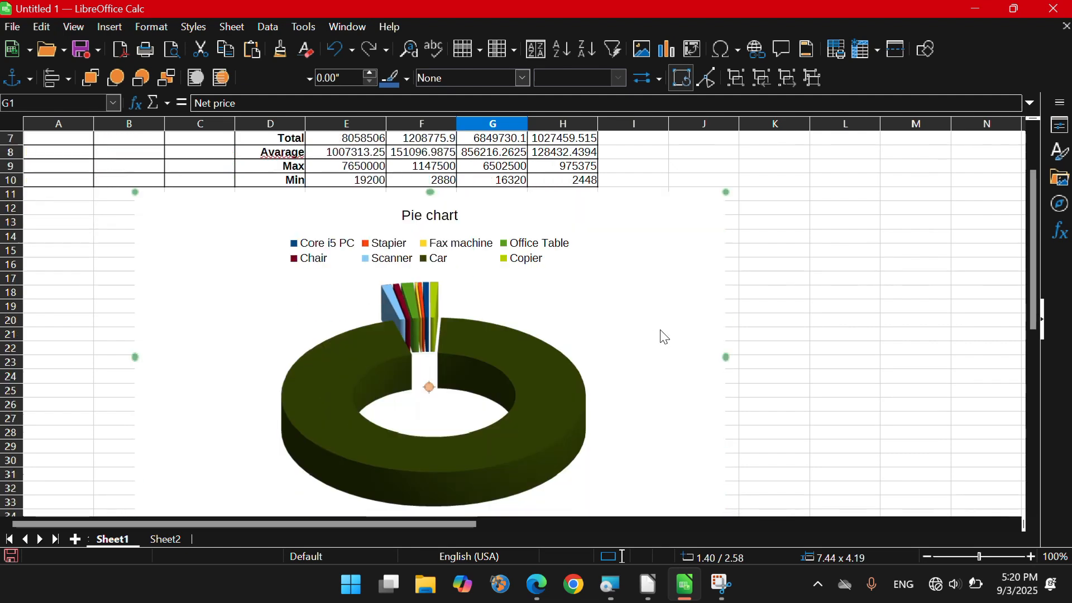
Move the donut chart beside the table, level with row 1 from column I, and check Sheet2 before returning to Sheet1
scroll(649, 328, "down", 1)
scroll(650, 328, "down", 1)
scroll(650, 328, "up", 3)
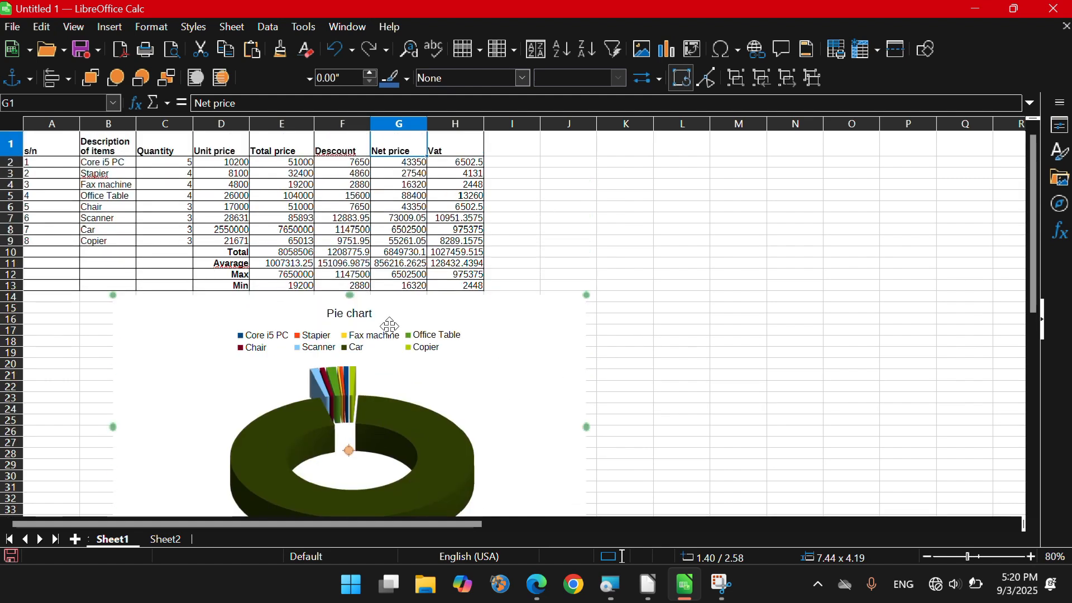
left_click_drag(119, 316, 125, 314)
left_click_drag(550, 160, 519, 163)
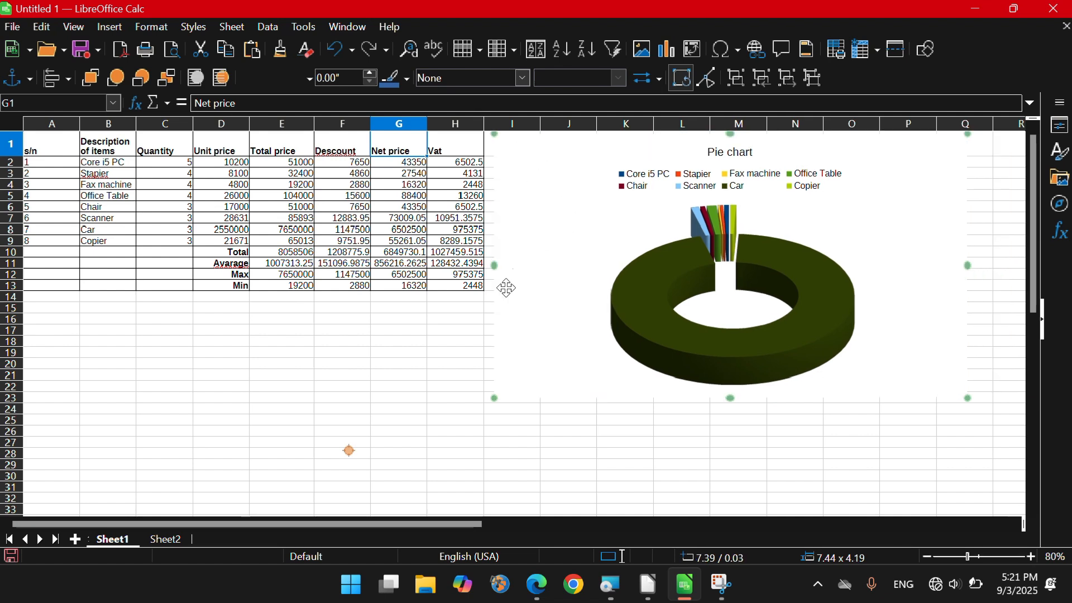
left_click(168, 540)
left_click(110, 538)
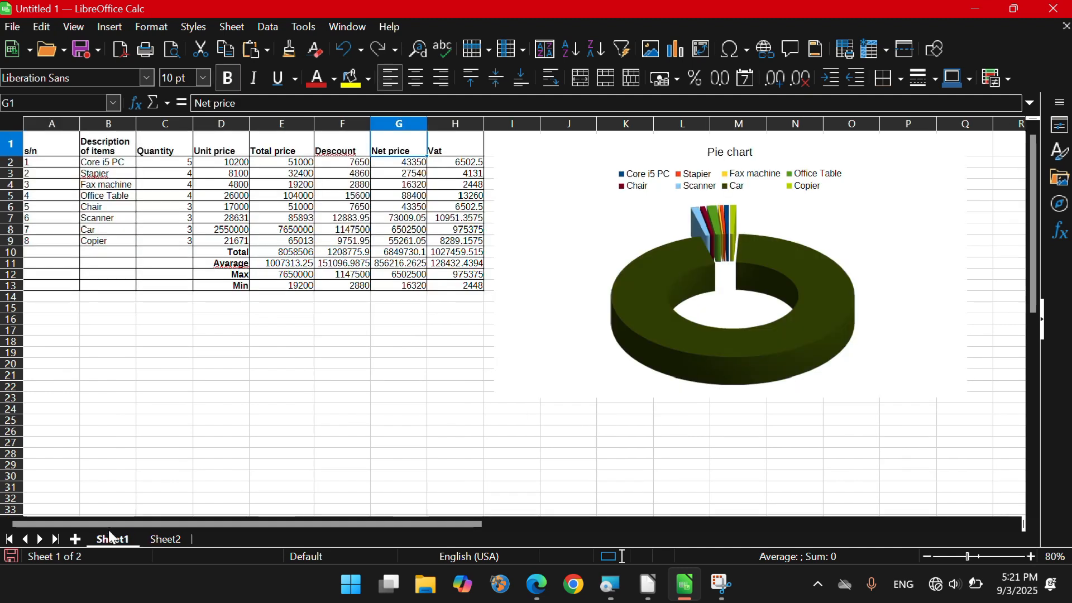